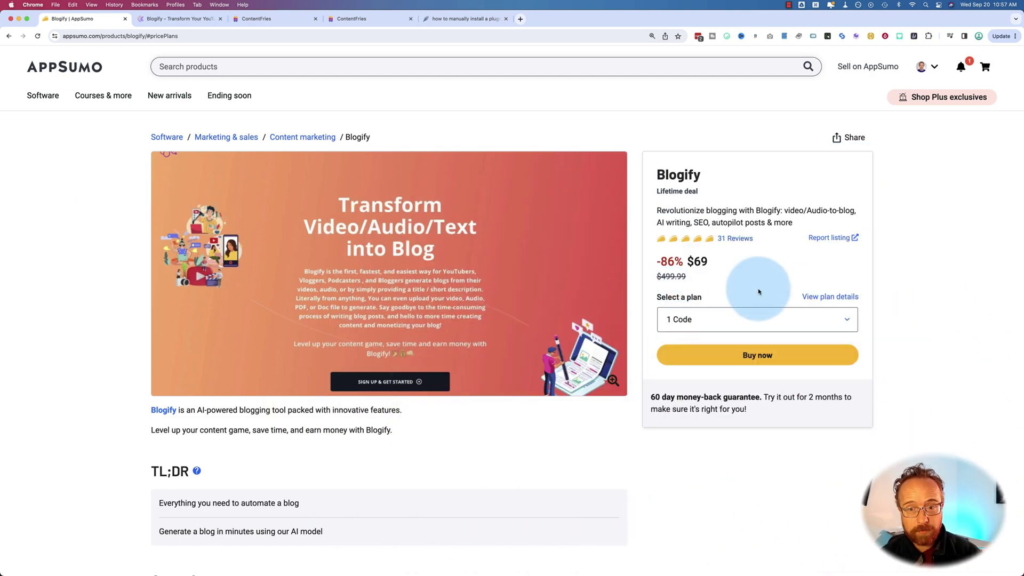
Jump to the Blogify plan cards showing Basic $69, Premium $138 and Business $207
{"action": "left_click", "coordinate": [819, 297]}
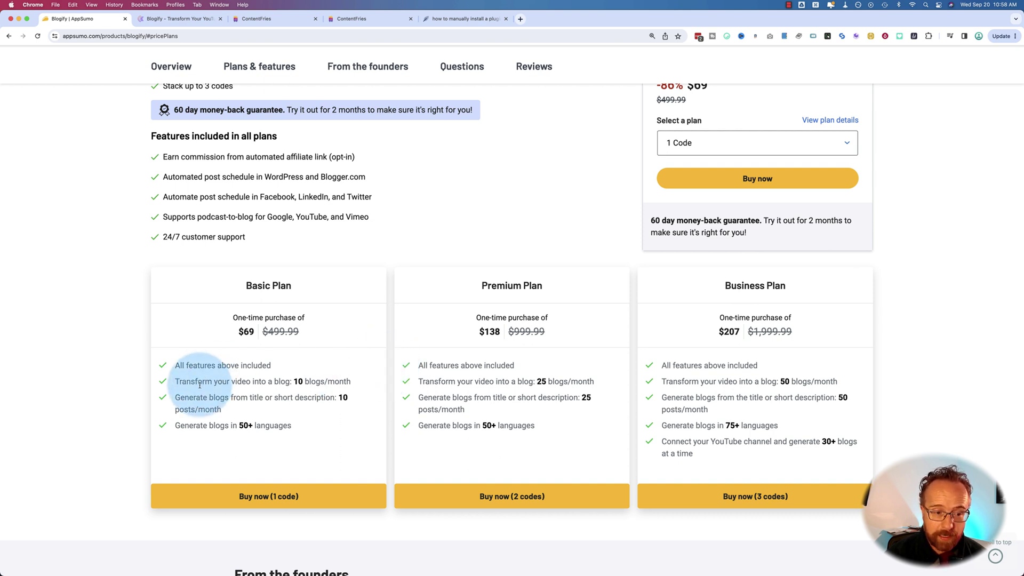
Highlight the Basic video-to-blog, Premium 25/month and Business 50/month blog limits, then switch to Blogify
{"action": "left_click_drag", "start_coordinate": [202, 381], "coordinate": [337, 383]}
{"action": "scroll", "coordinate": [256, 309], "scroll_direction": "down", "scroll_amount": 2}
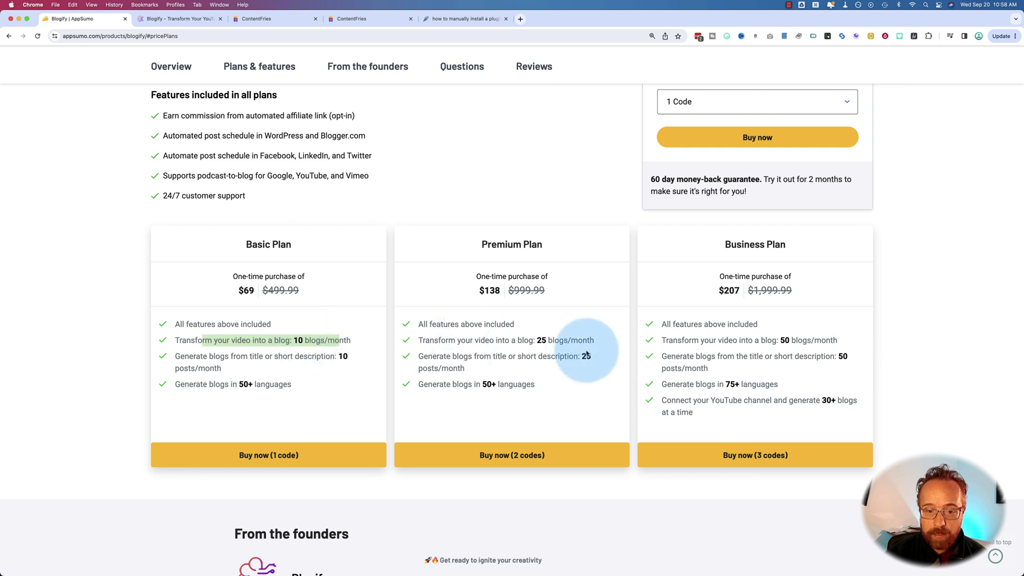
{"action": "left_click_drag", "start_coordinate": [522, 342], "coordinate": [555, 341]}
{"action": "left_click_drag", "start_coordinate": [739, 340], "coordinate": [814, 340]}
{"action": "left_click_drag", "start_coordinate": [662, 358], "coordinate": [736, 418]}
{"action": "left_click", "coordinate": [697, 414]}
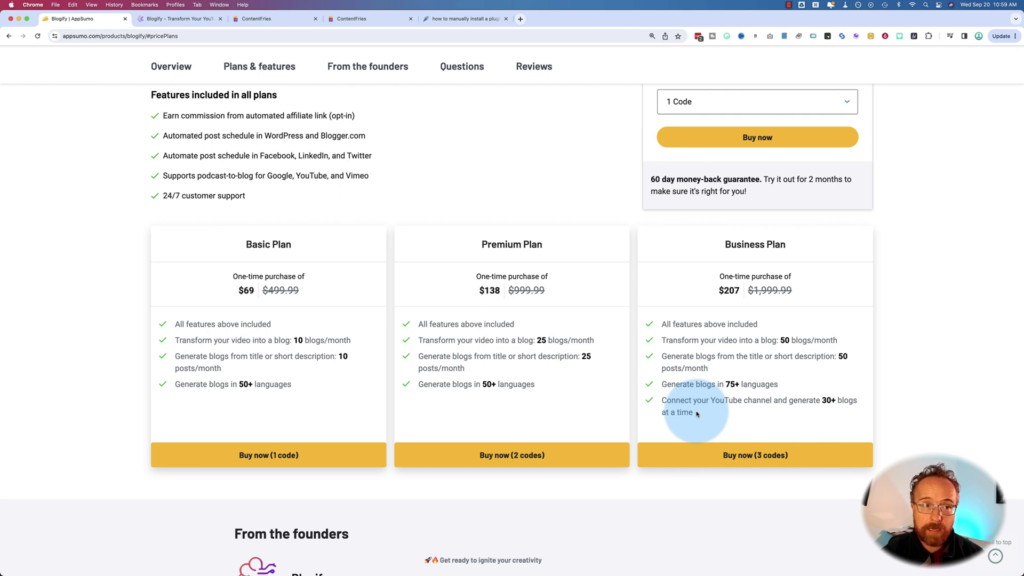
{"action": "left_click", "coordinate": [174, 19]}
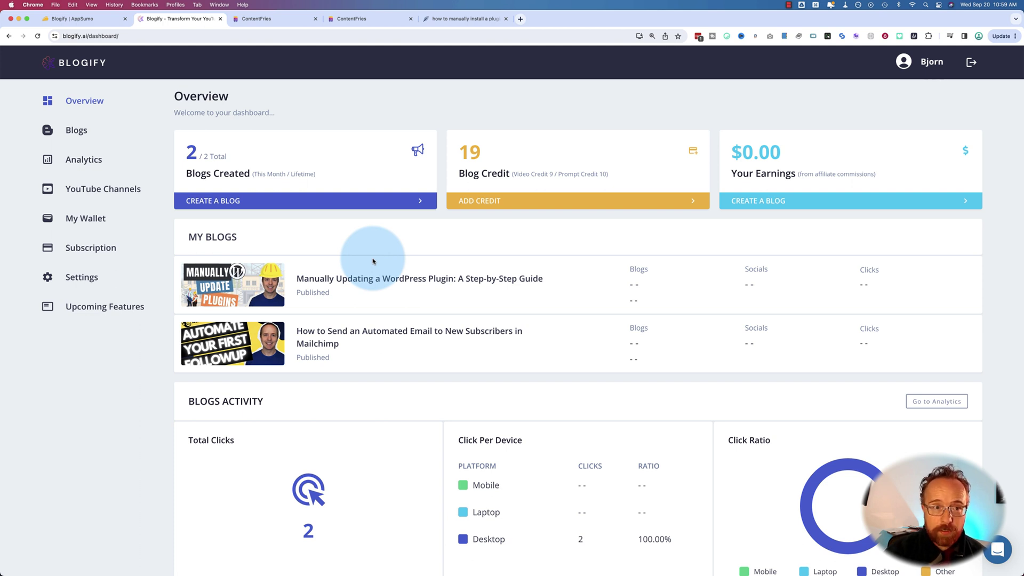
Select the first four paragraphs of the ContentFries MailChimp transcript and switch to ChatGPT
{"action": "left_click", "coordinate": [256, 19]}
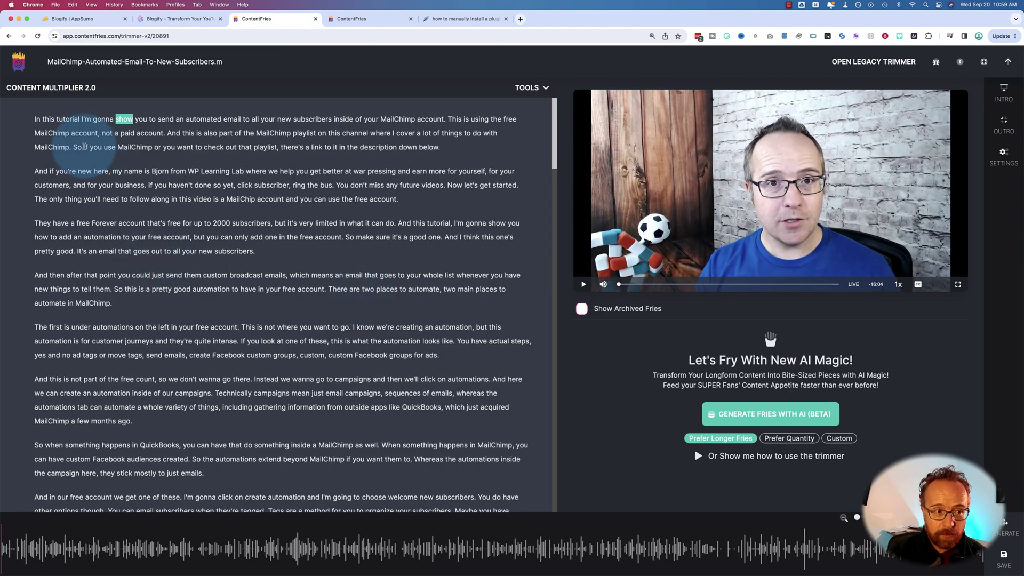
{"action": "left_click_drag", "start_coordinate": [43, 119], "coordinate": [222, 288]}
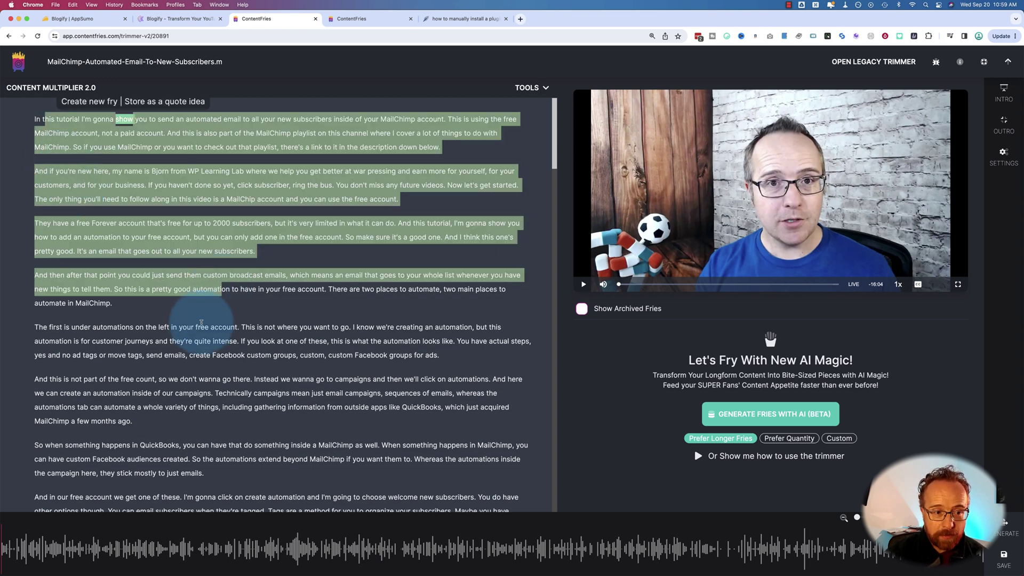
{"action": "key", "text": "super+Tab"}
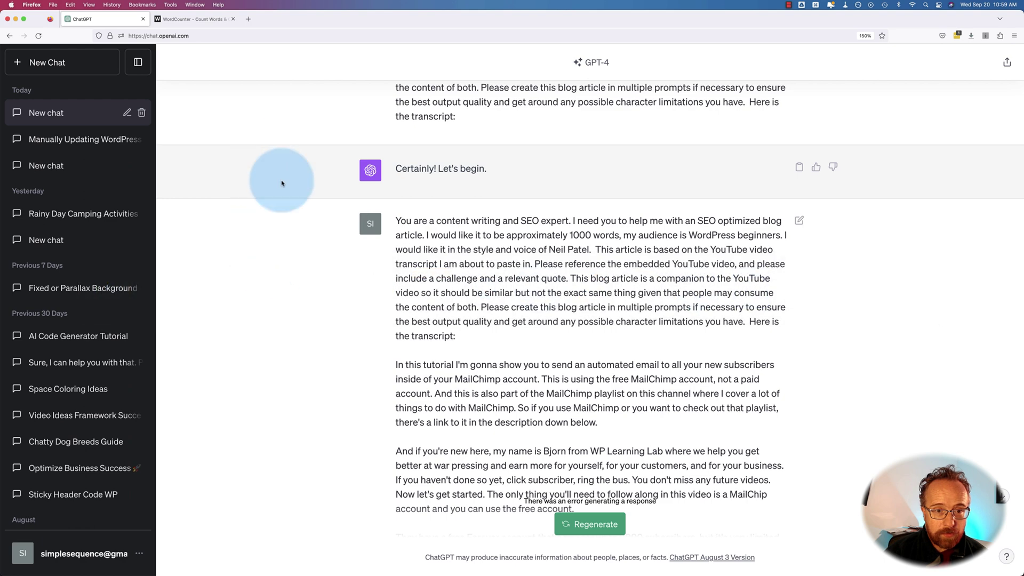
Paste the earlier SEO blog-article prompt into a fresh ChatGPT chat, leaving room for the transcript
{"action": "left_click_drag", "start_coordinate": [309, 216], "coordinate": [451, 335]}
{"action": "key", "text": "super+c"}
{"action": "left_click", "coordinate": [90, 74]}
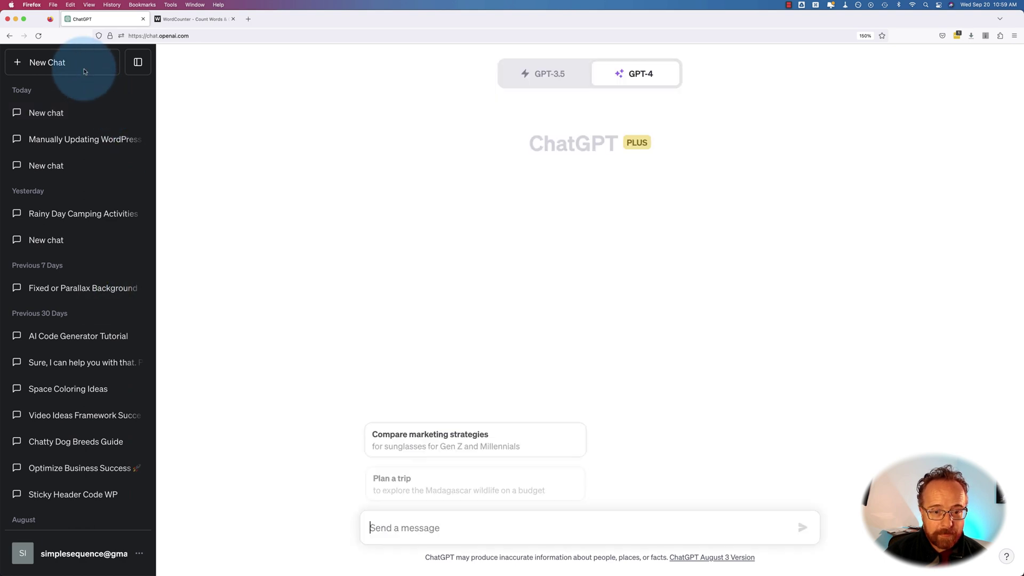
{"action": "key", "text": "super+v"}
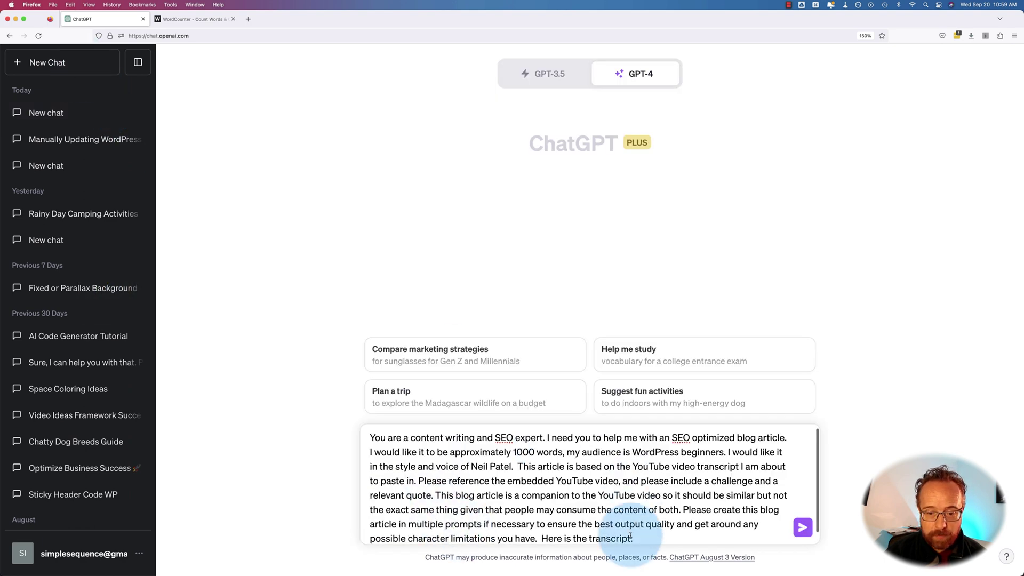
{"action": "key", "text": "shift+Return"}
{"action": "key", "text": "shift+Return"}
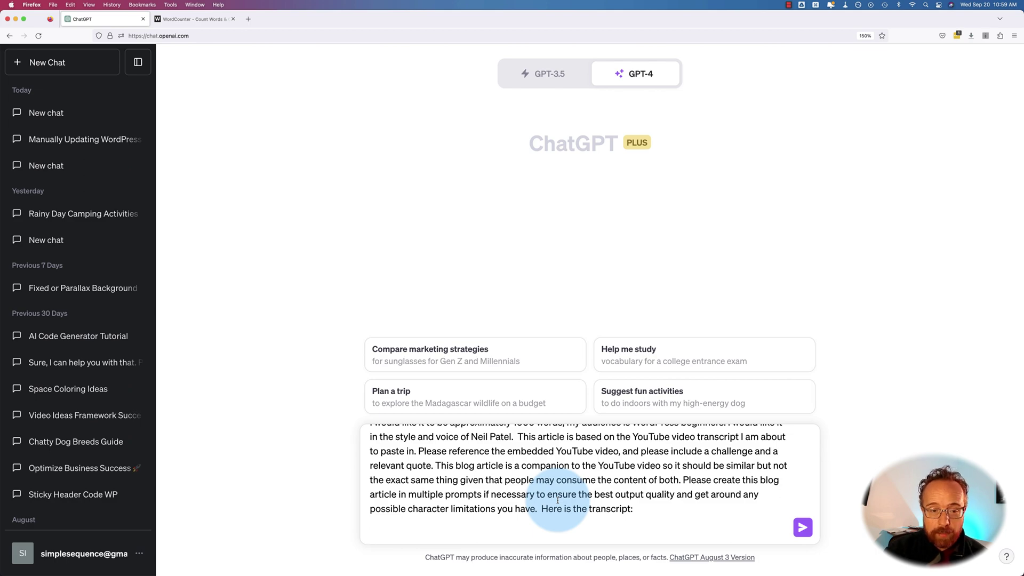
{"action": "key", "text": "super+Tab"}
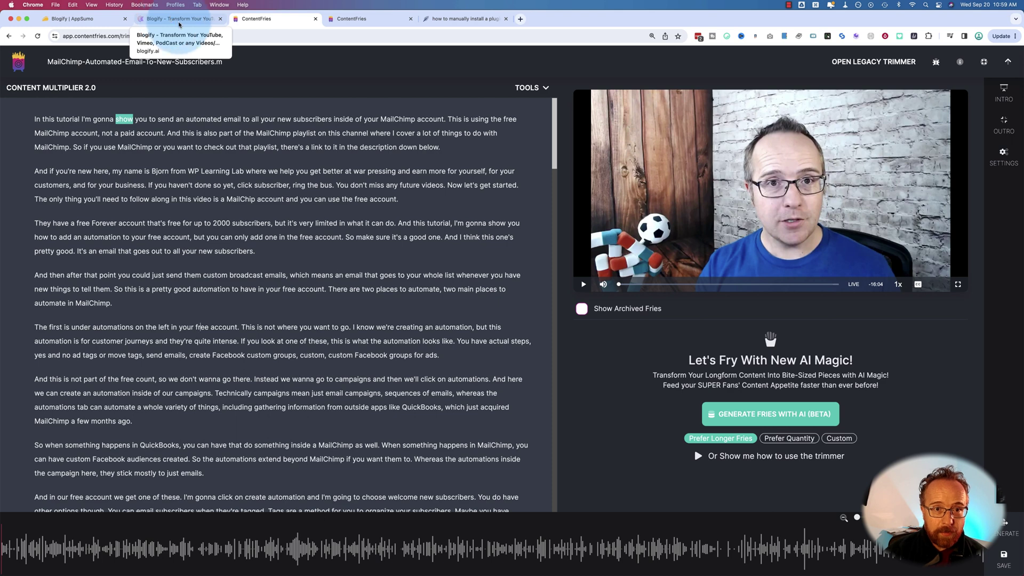
Start a new Blogify blog from the first saved YouTube video link
{"action": "left_click", "coordinate": [179, 22]}
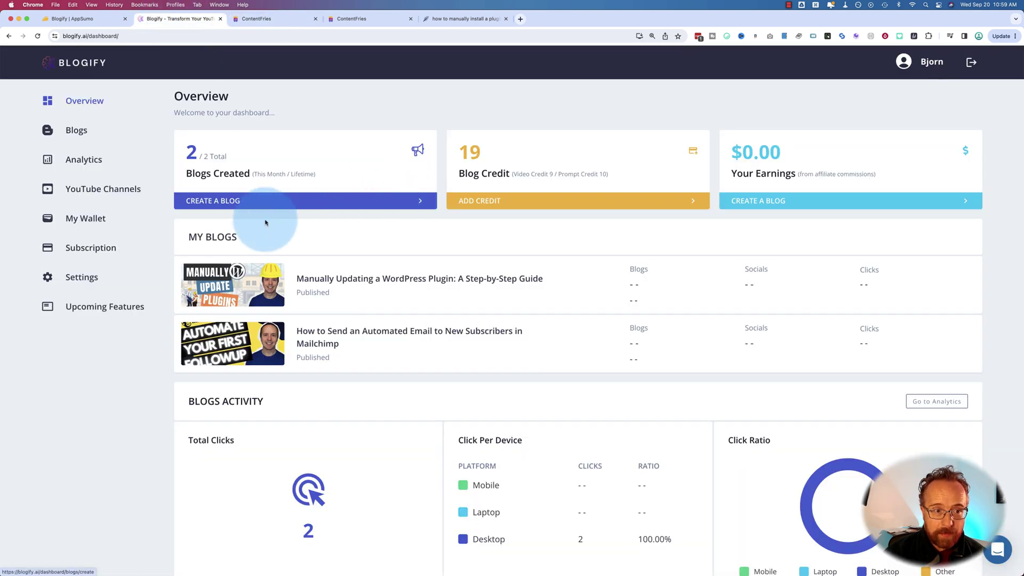
{"action": "left_click", "coordinate": [216, 202]}
{"action": "left_click", "coordinate": [430, 197]}
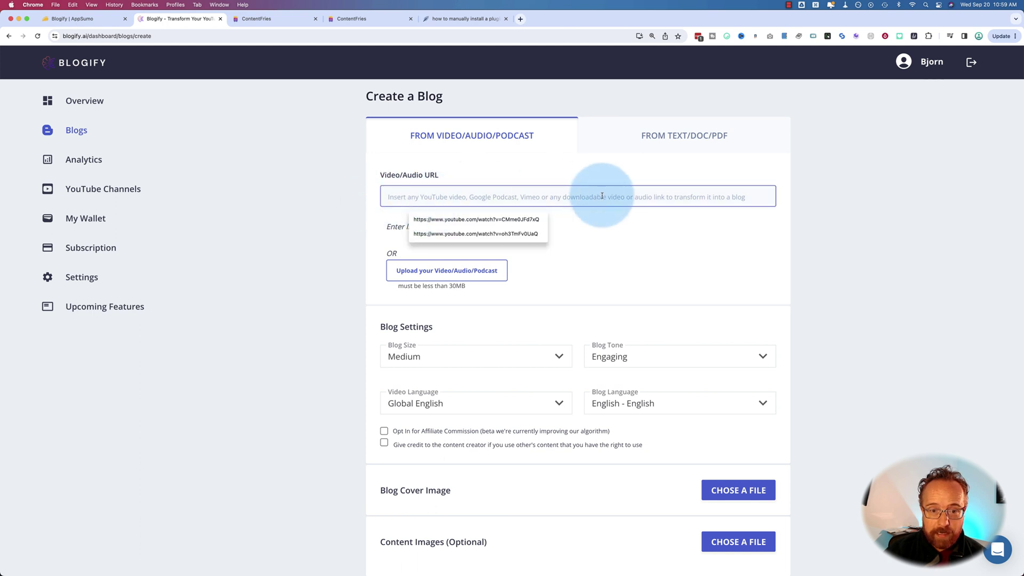
{"action": "left_click", "coordinate": [528, 221]}
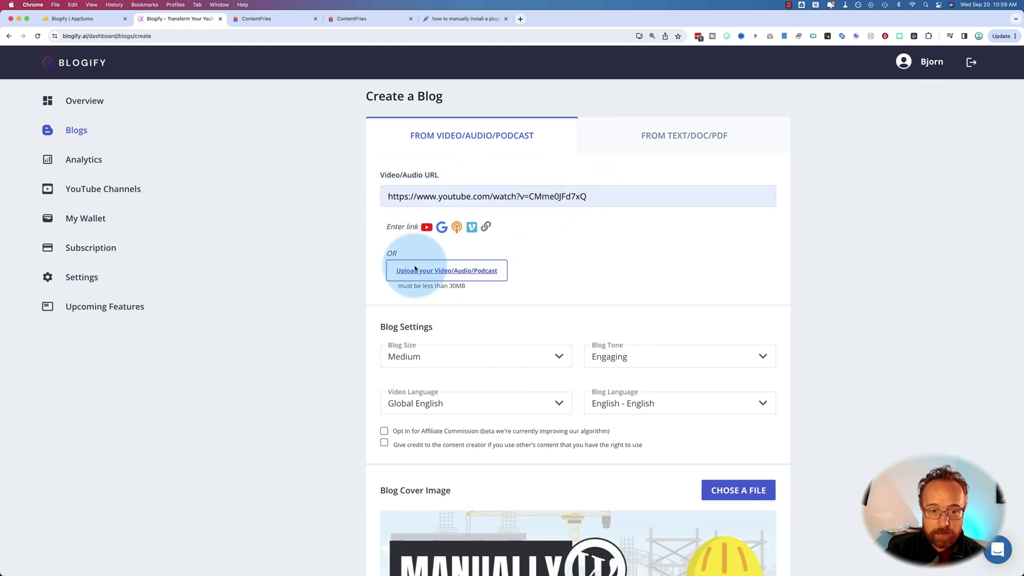
Review the Blog Size options, keeping Medium
{"action": "scroll", "coordinate": [348, 267], "scroll_direction": "down", "scroll_amount": 1}
{"action": "scroll", "coordinate": [349, 267], "scroll_direction": "down", "scroll_amount": 3}
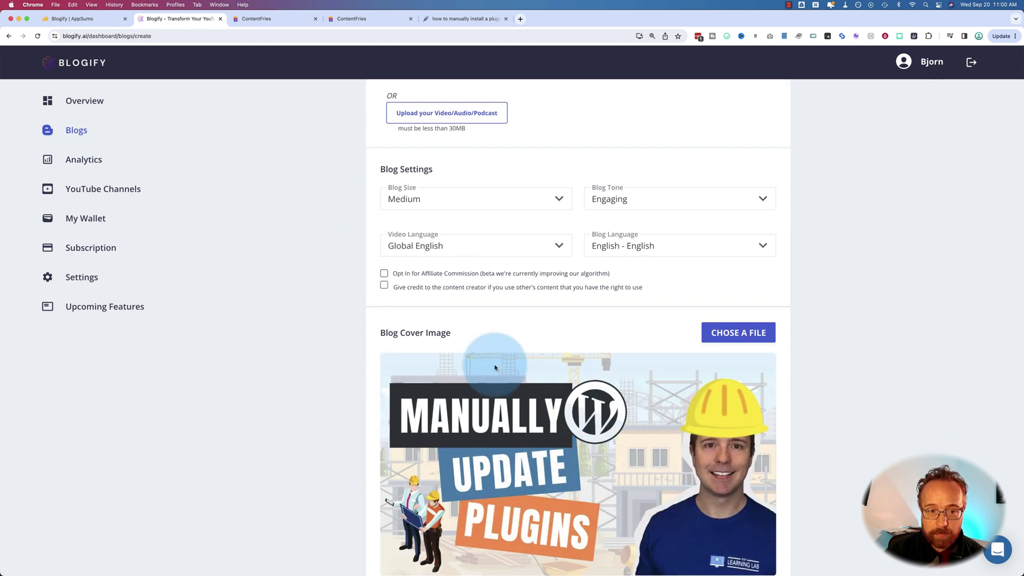
{"action": "left_click", "coordinate": [443, 195]}
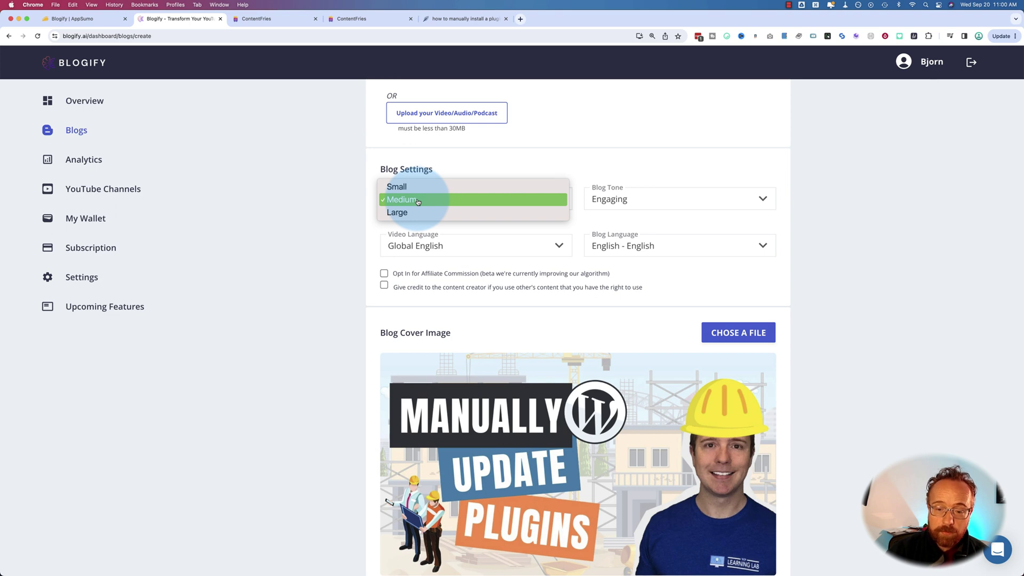
{"action": "left_click", "coordinate": [338, 299]}
{"action": "scroll", "coordinate": [346, 320], "scroll_direction": "down", "scroll_amount": 1}
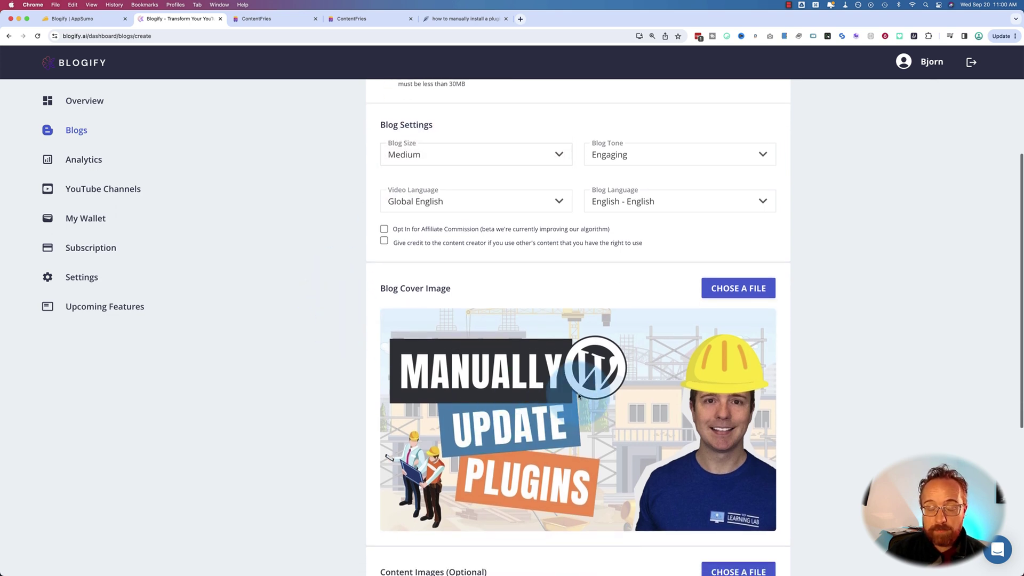
{"action": "left_click", "coordinate": [494, 155]}
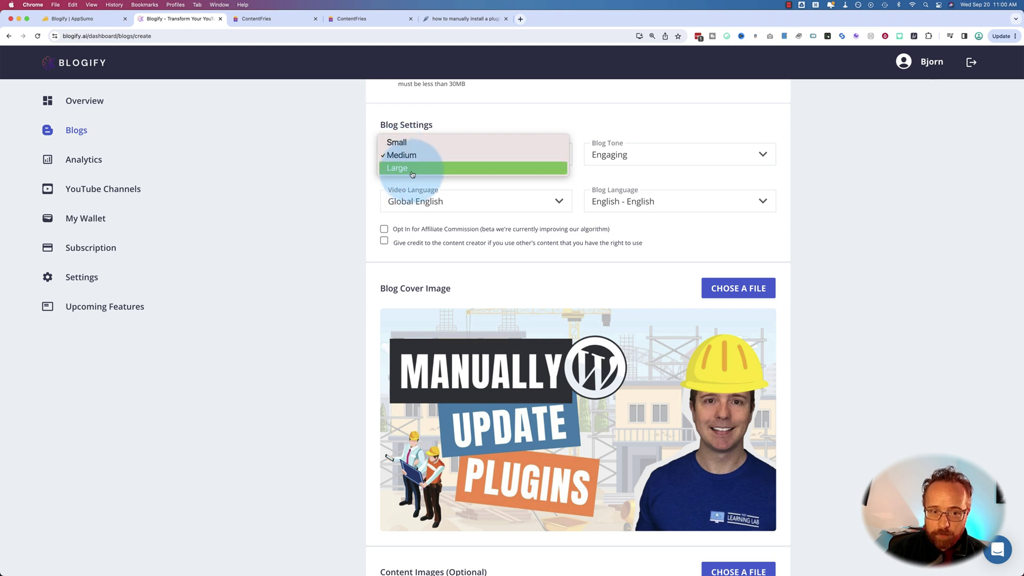
Keep Medium size, Engaging tone and Global English video language after reviewing each dropdown
{"action": "left_click", "coordinate": [353, 189]}
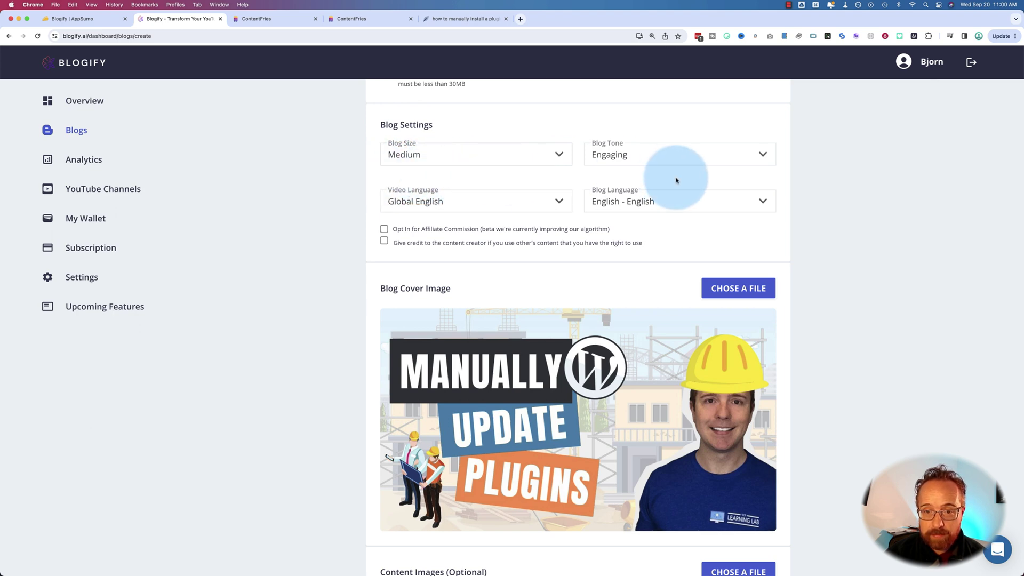
{"action": "left_click", "coordinate": [655, 160]}
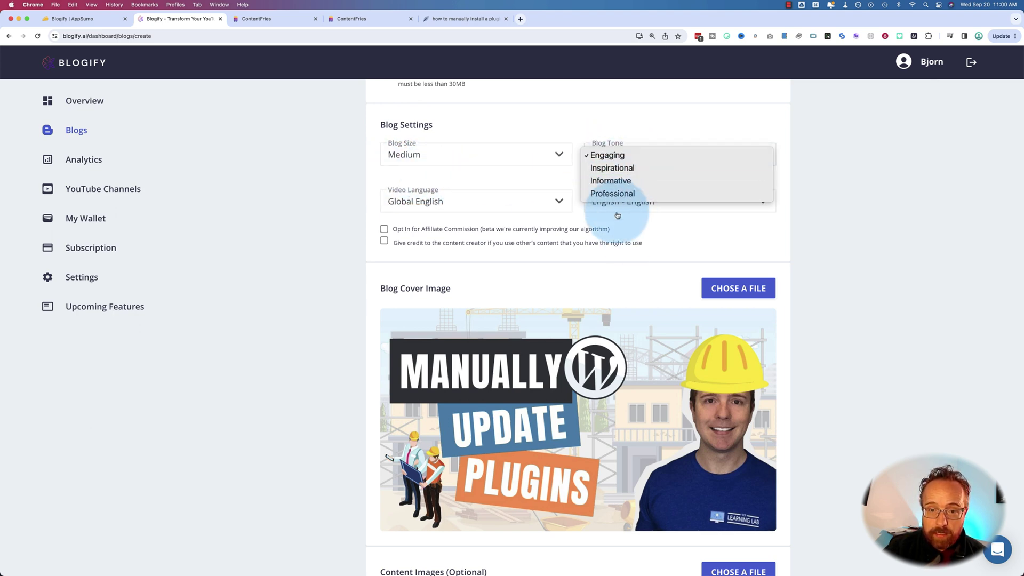
{"action": "left_click", "coordinate": [608, 155]}
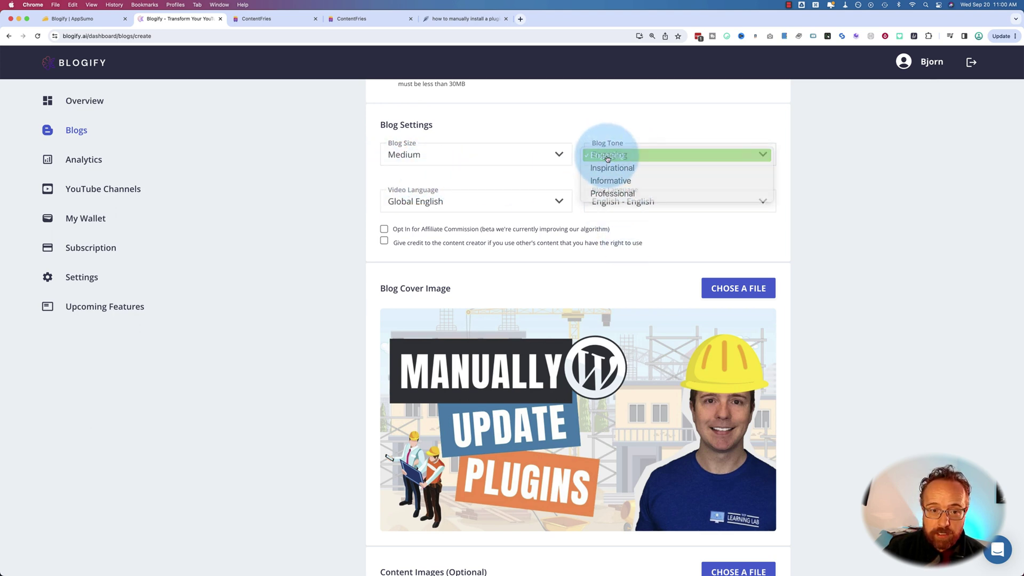
{"action": "left_click", "coordinate": [445, 203]}
{"action": "scroll", "coordinate": [452, 272], "scroll_direction": "down", "scroll_amount": 10}
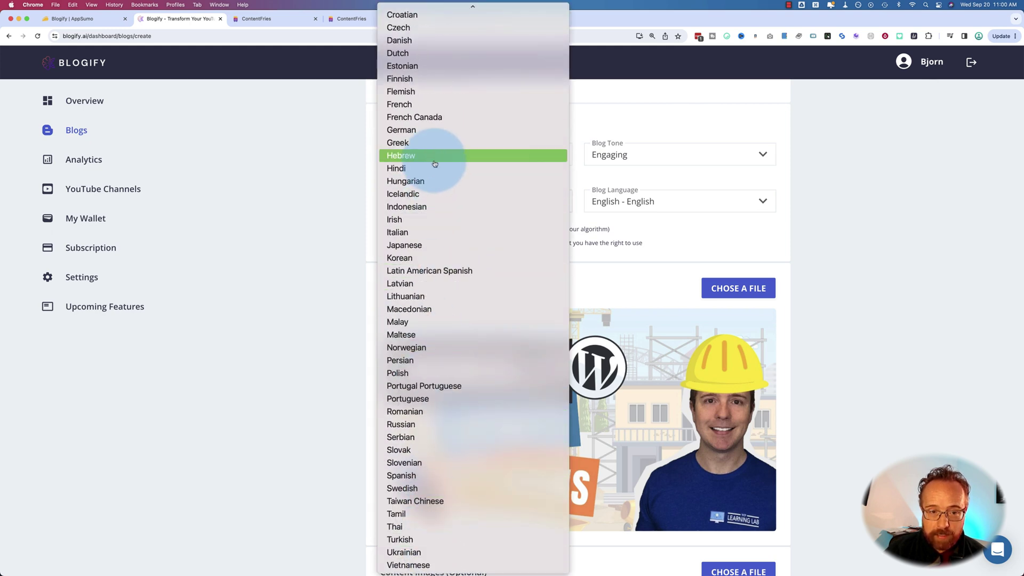
{"action": "left_click", "coordinate": [309, 291]}
Leave the blog language as English and the content-creator credit option switched off
{"action": "left_click", "coordinate": [635, 201]}
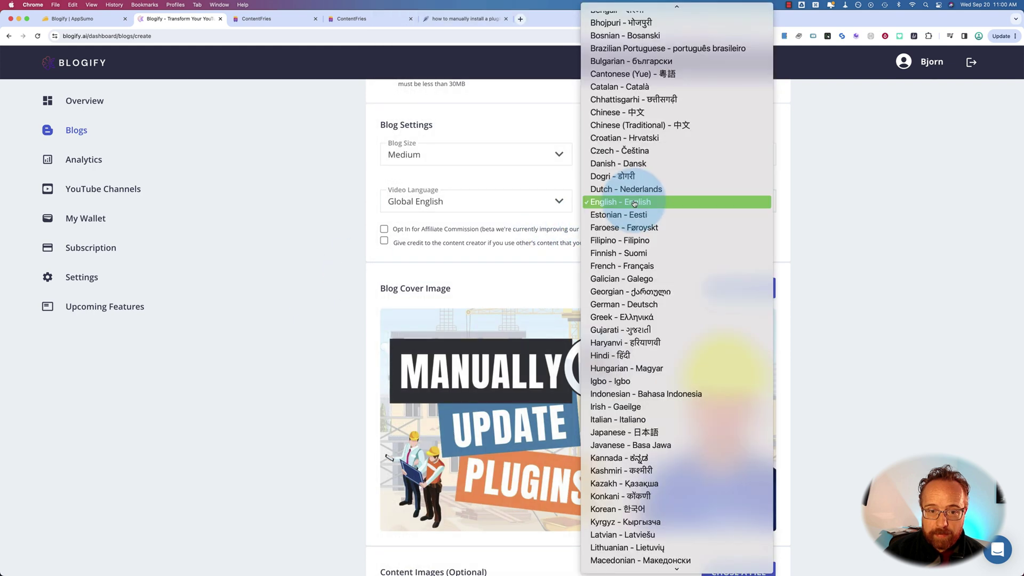
{"action": "left_click", "coordinate": [515, 215]}
{"action": "left_click", "coordinate": [524, 207]}
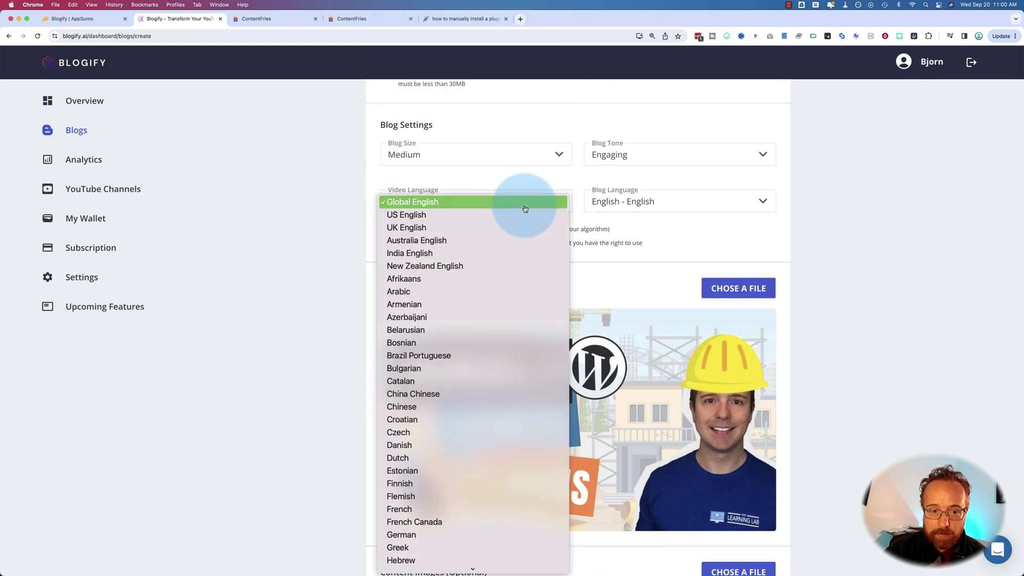
{"action": "left_click", "coordinate": [625, 200]}
{"action": "left_click", "coordinate": [633, 206]}
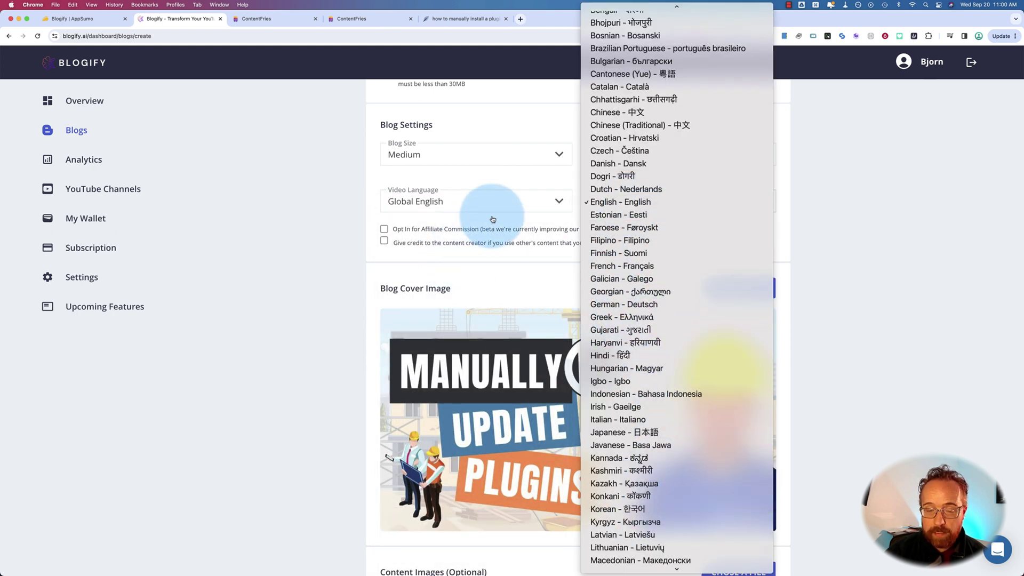
{"action": "left_click", "coordinate": [606, 194]}
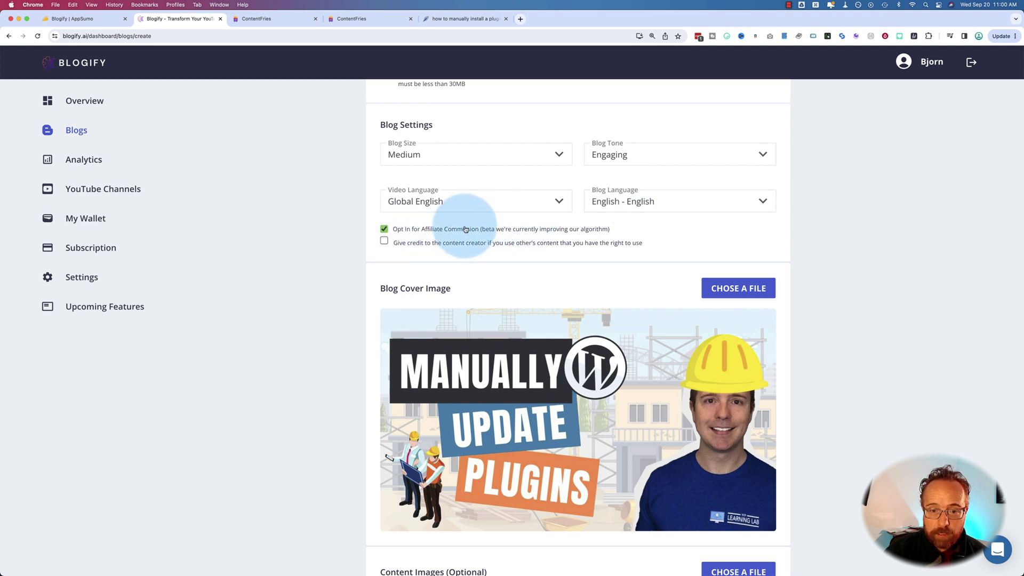
{"action": "left_click", "coordinate": [385, 243]}
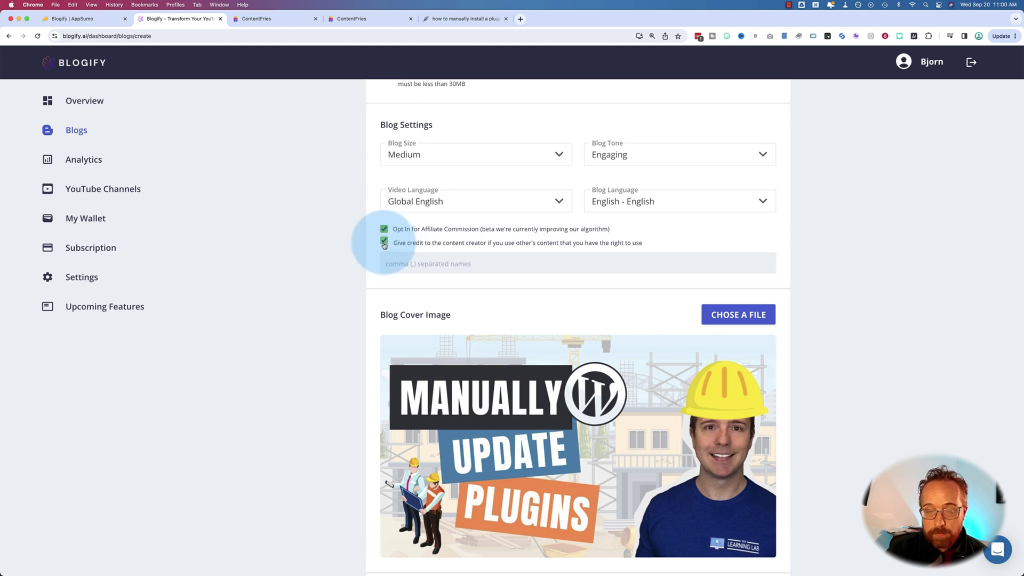
{"action": "left_click", "coordinate": [384, 243]}
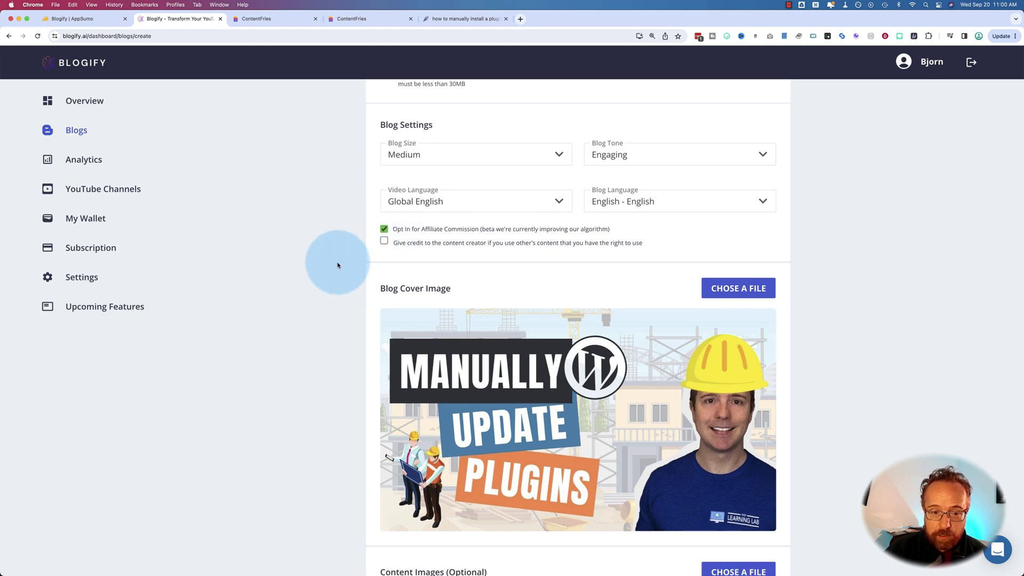
{"action": "scroll", "coordinate": [333, 267], "scroll_direction": "down", "scroll_amount": 5}
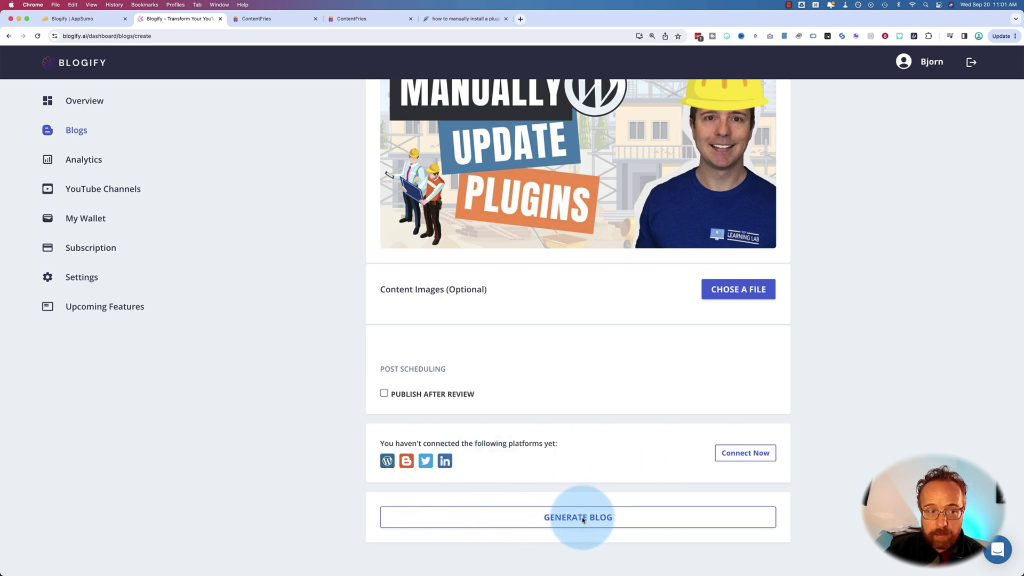
Open the 'Manually Updating a WordPress Plugin' blog from the Blogs list
{"action": "left_click", "coordinate": [78, 101]}
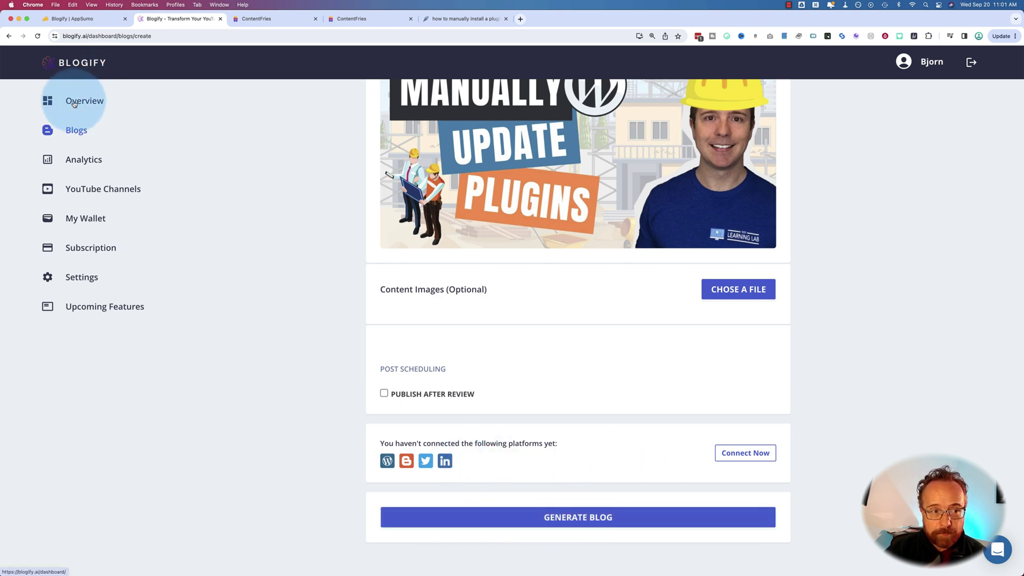
{"action": "left_click", "coordinate": [85, 130]}
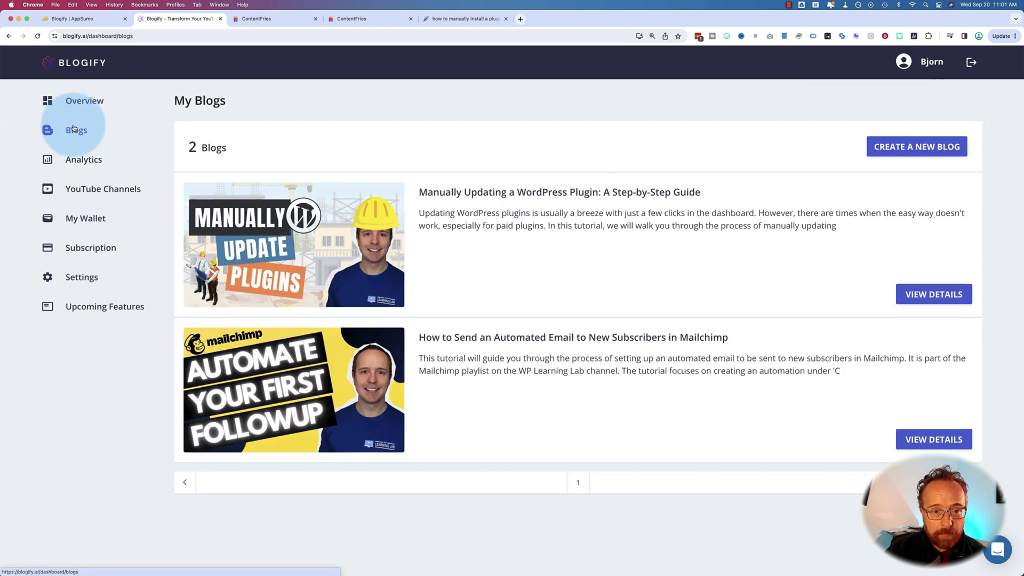
{"action": "left_click", "coordinate": [451, 197]}
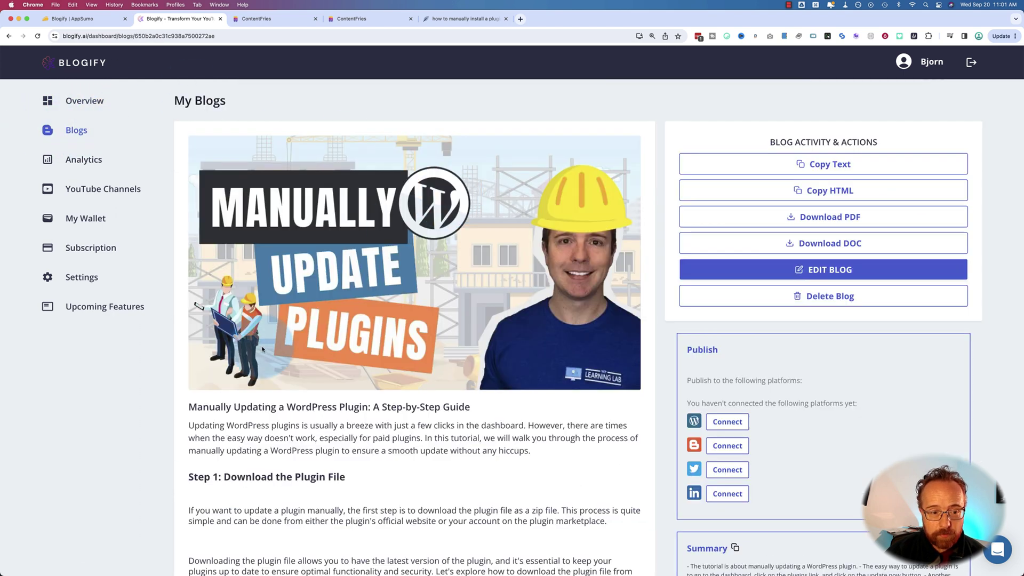
Select the article text from the title down toward its final paragraph
{"action": "scroll", "coordinate": [178, 408], "scroll_direction": "down", "scroll_amount": 3}
{"action": "scroll", "coordinate": [178, 412], "scroll_direction": "down", "scroll_amount": 1}
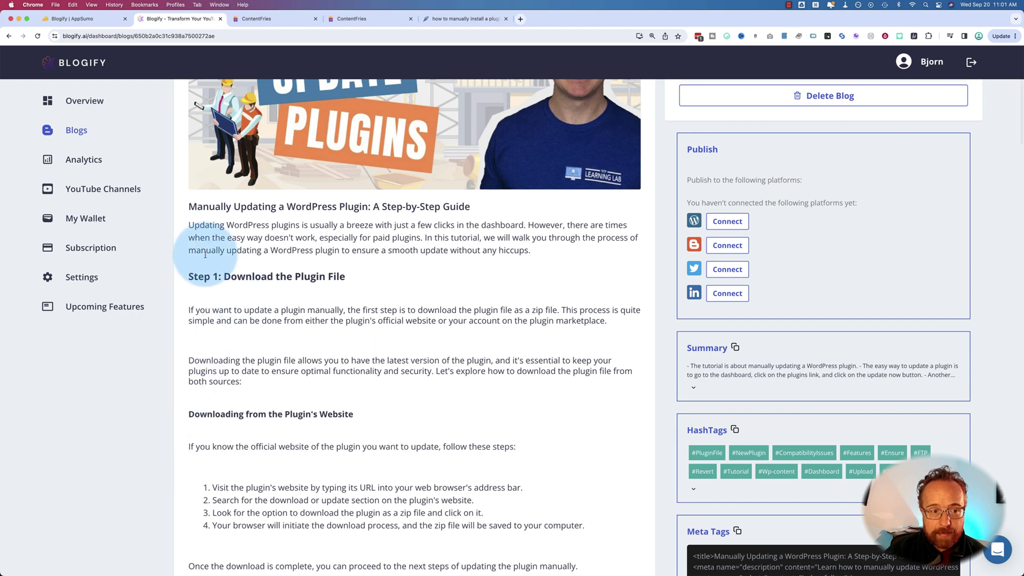
{"action": "left_click_drag", "start_coordinate": [241, 236], "coordinate": [328, 329]}
{"action": "scroll", "coordinate": [327, 320], "scroll_direction": "down", "scroll_amount": 10}
{"action": "scroll", "coordinate": [328, 328], "scroll_direction": "down", "scroll_amount": 7}
{"action": "scroll", "coordinate": [328, 332], "scroll_direction": "down", "scroll_amount": 15}
{"action": "scroll", "coordinate": [328, 331], "scroll_direction": "down", "scroll_amount": 14}
{"action": "scroll", "coordinate": [399, 411], "scroll_direction": "down", "scroll_amount": 10}
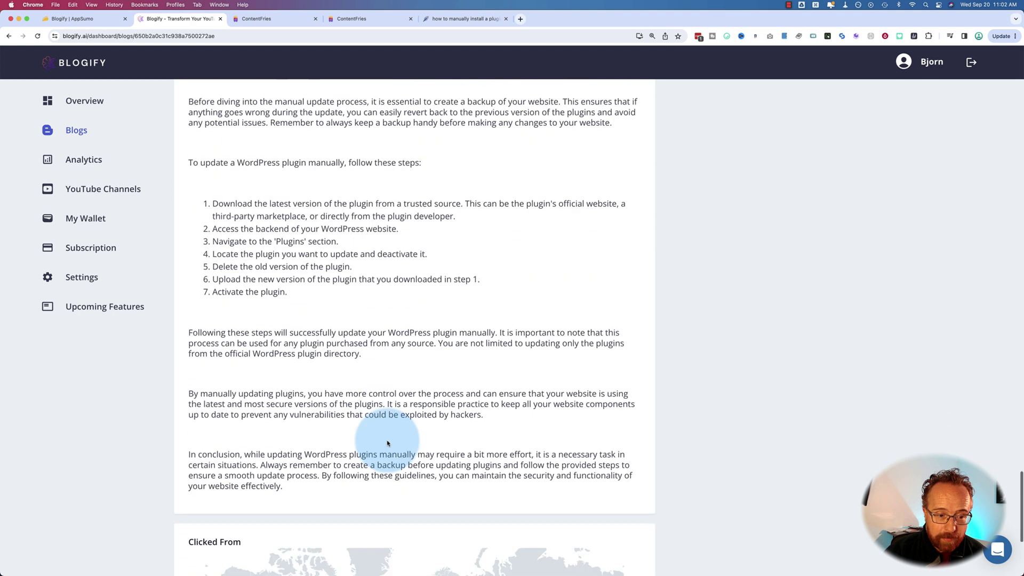
{"action": "scroll", "coordinate": [368, 447], "scroll_direction": "down", "scroll_amount": 2}
Count the selected article's words with Word Counter Plus, about 2062 words
{"action": "left_click", "coordinate": [343, 450], "text": "shift"}
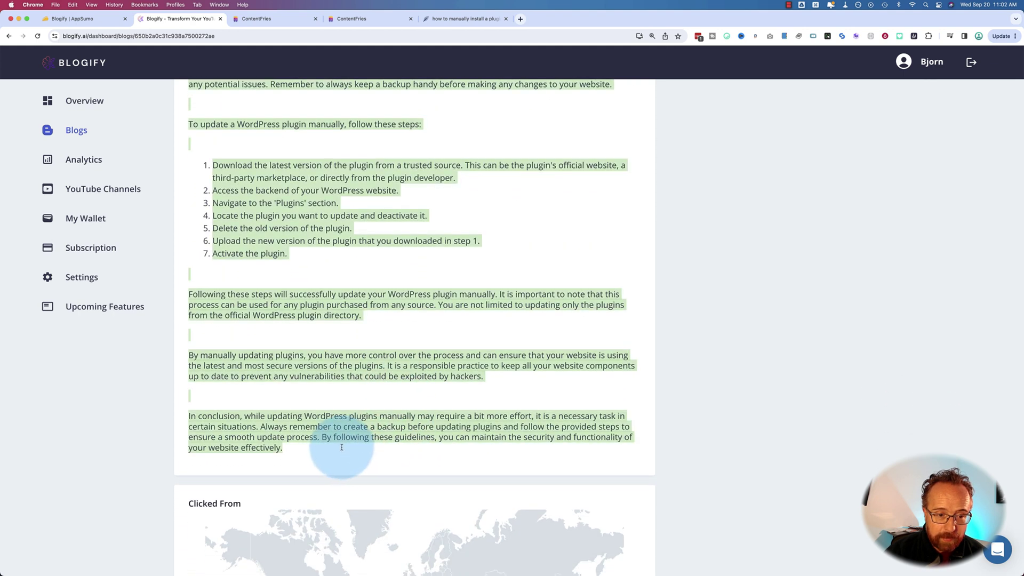
{"action": "right_click", "coordinate": [323, 368]}
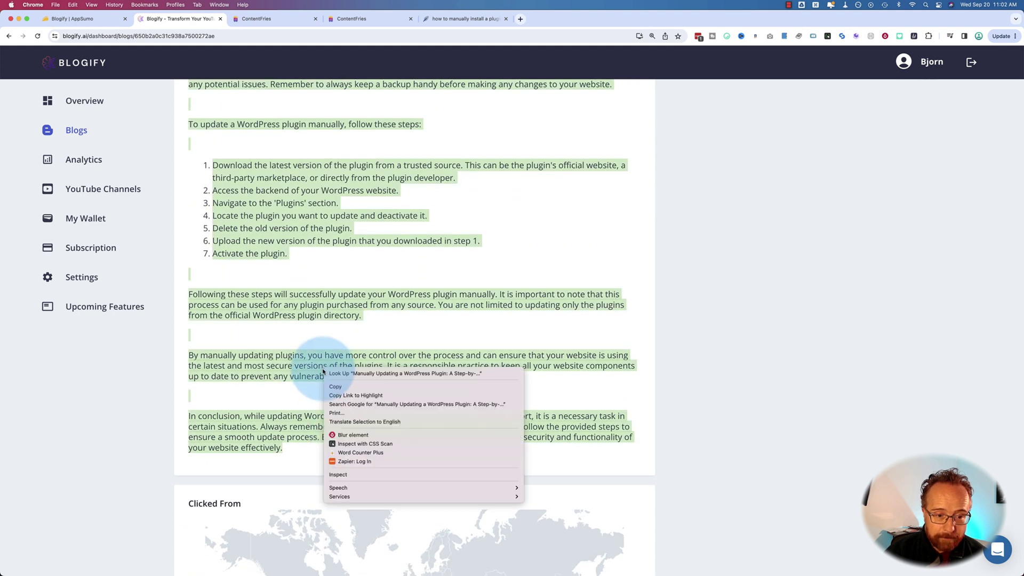
{"action": "left_click", "coordinate": [358, 453]}
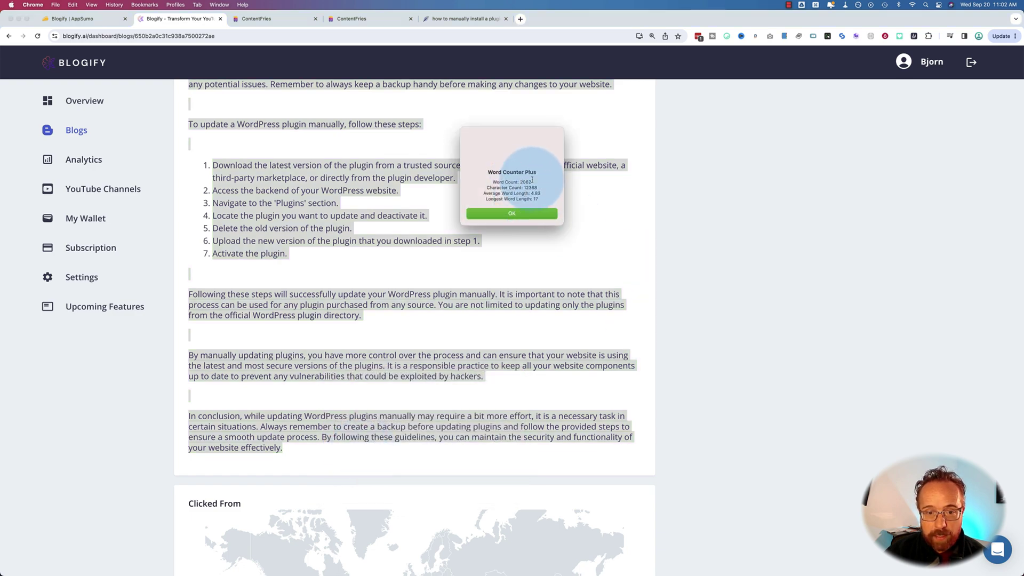
{"action": "left_click", "coordinate": [512, 213]}
Clear the selection and bring up the NeuronWriter draft of the plugin article
{"action": "scroll", "coordinate": [441, 339], "scroll_direction": "up", "scroll_amount": 4}
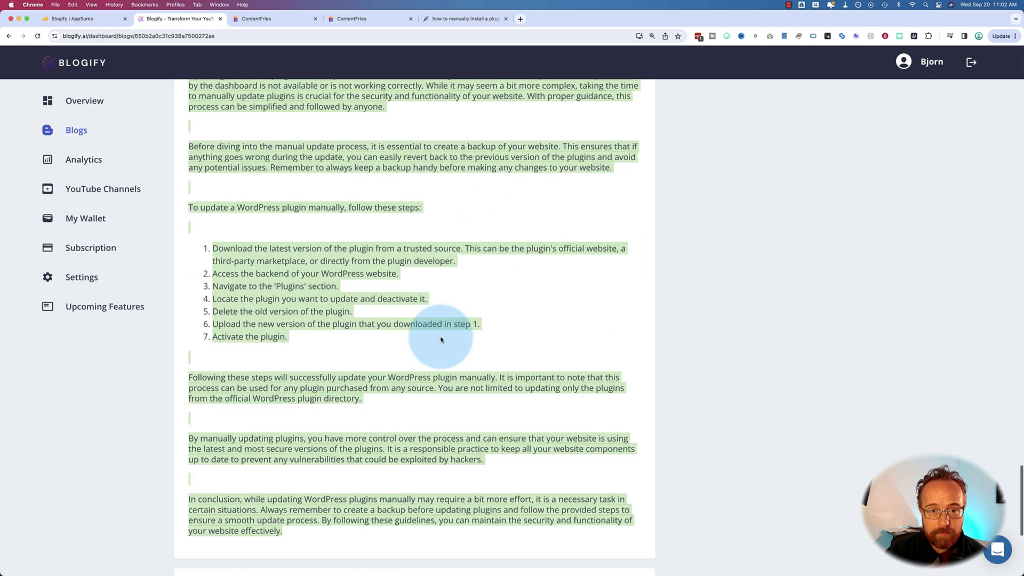
{"action": "scroll", "coordinate": [441, 340], "scroll_direction": "up", "scroll_amount": 15}
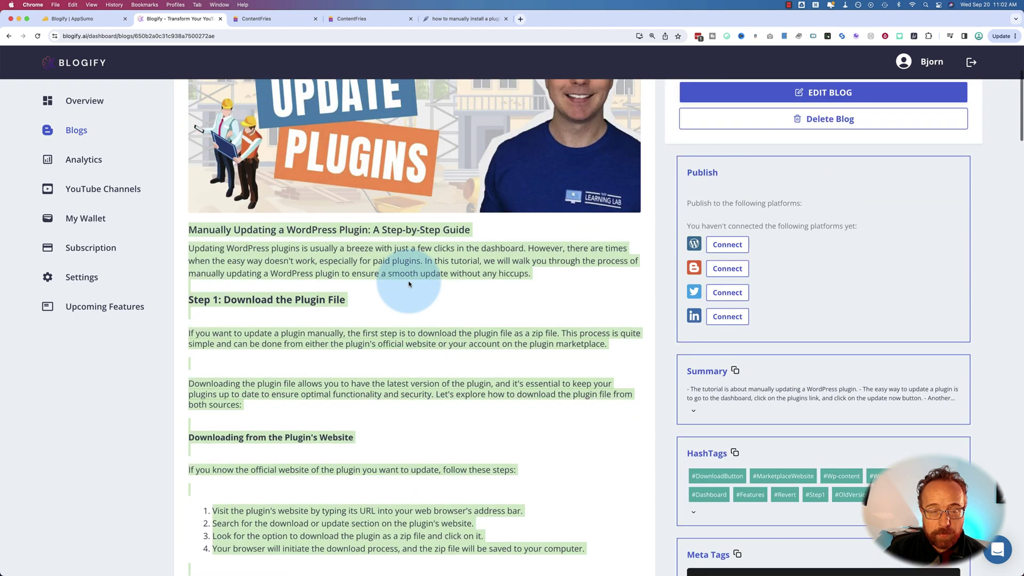
{"action": "left_click", "coordinate": [358, 275]}
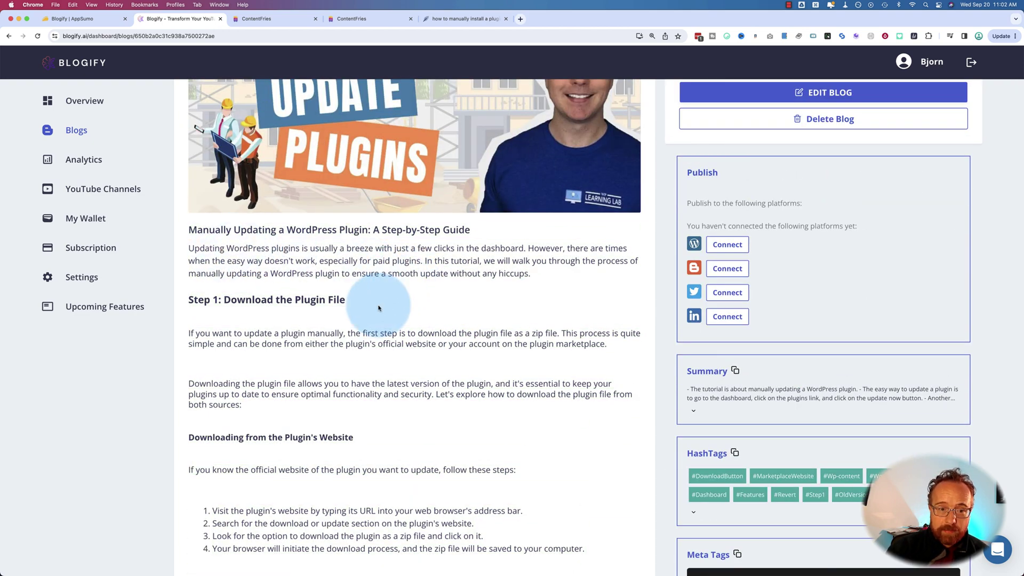
{"action": "left_click", "coordinate": [435, 19]}
{"action": "scroll", "coordinate": [233, 349], "scroll_direction": "up", "scroll_amount": 8}
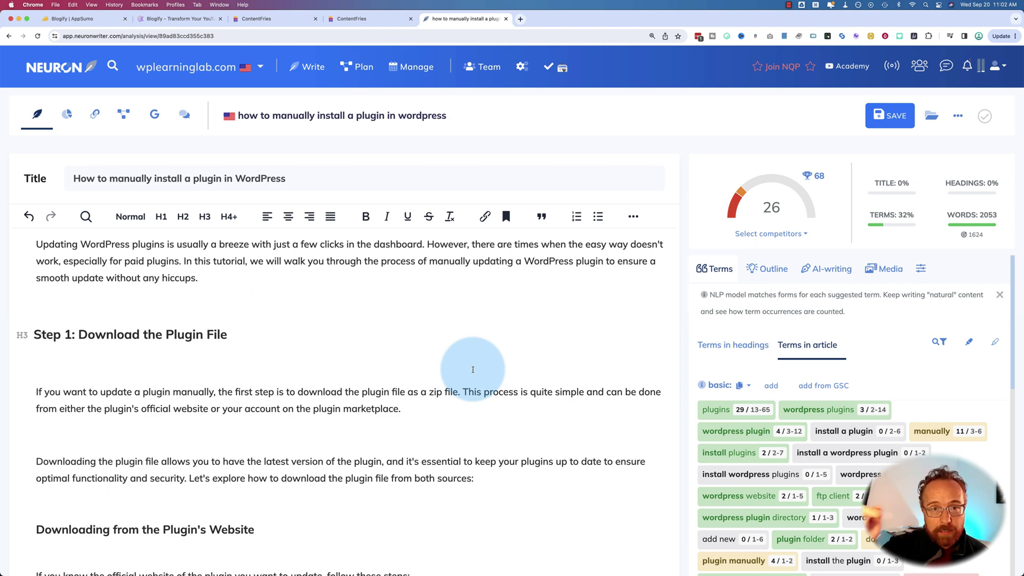
Return from the NeuronWriter draft to the Blogify plugin article
{"action": "key", "text": "super+2"}
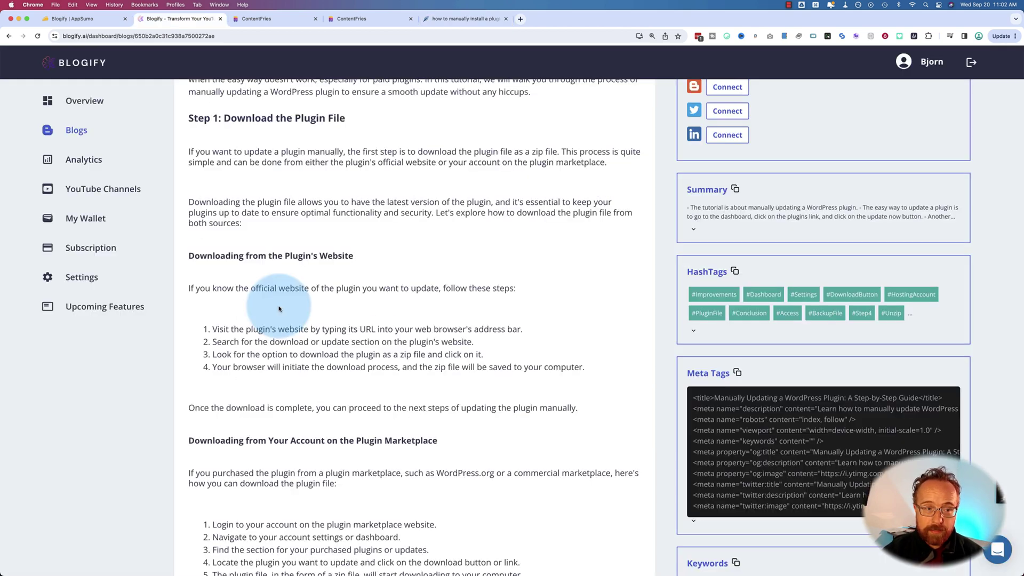
{"action": "scroll", "coordinate": [279, 309], "scroll_direction": "up", "scroll_amount": 7}
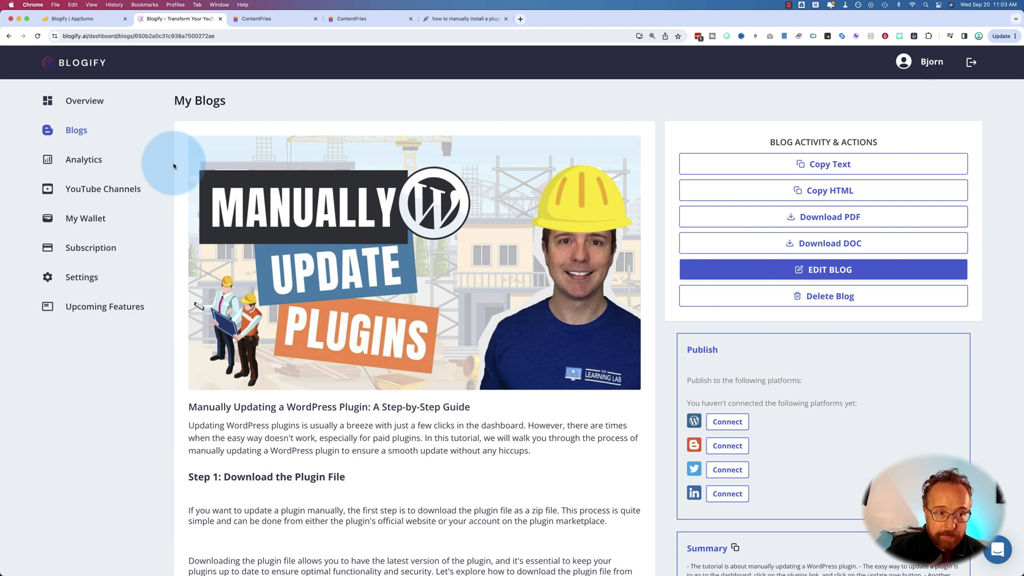
{"action": "scroll", "coordinate": [484, 270], "scroll_direction": "down", "scroll_amount": 3}
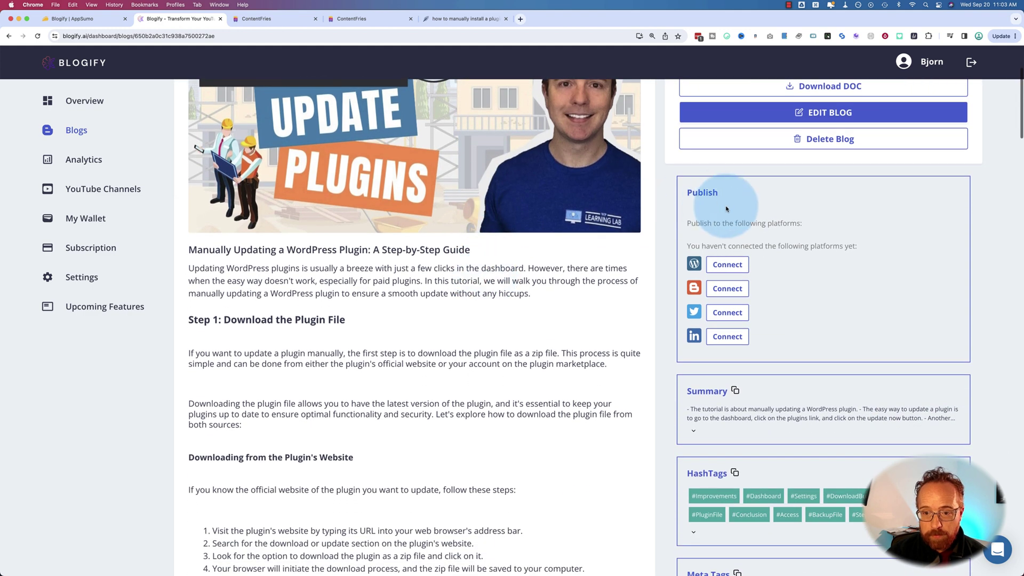
{"action": "scroll", "coordinate": [697, 212], "scroll_direction": "up", "scroll_amount": 1}
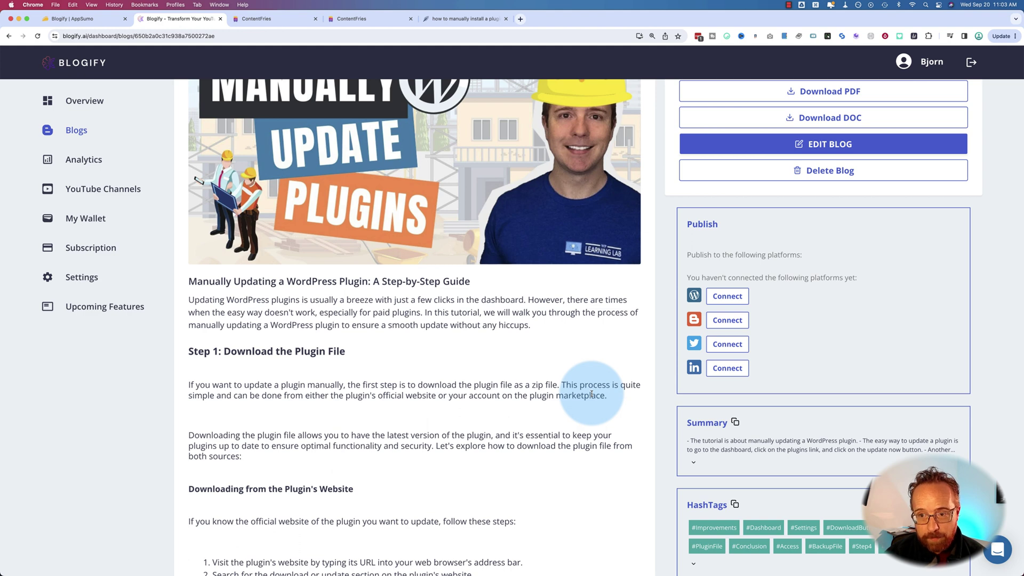
{"action": "scroll", "coordinate": [592, 394], "scroll_direction": "up", "scroll_amount": 5}
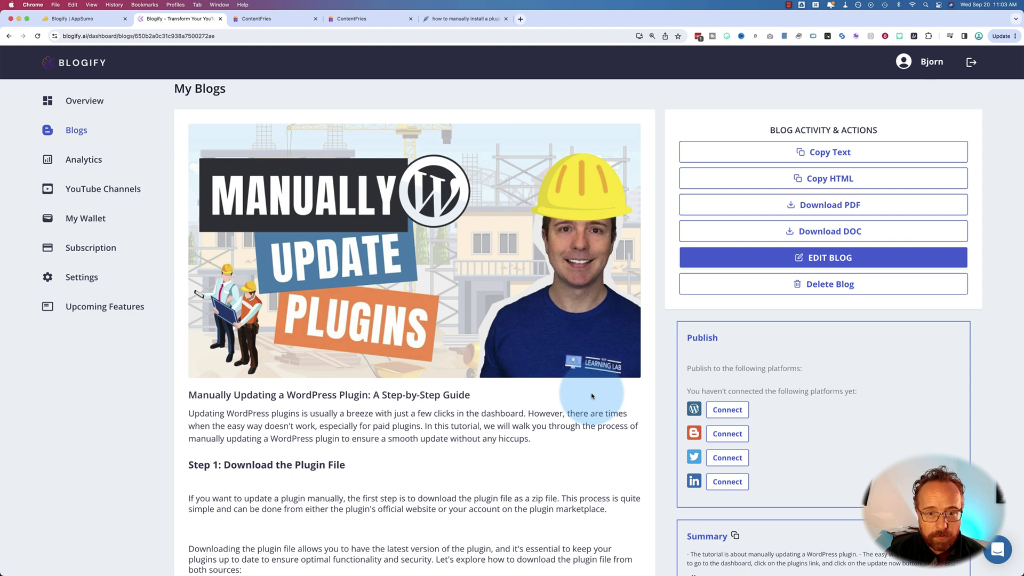
{"action": "scroll", "coordinate": [592, 397], "scroll_direction": "down", "scroll_amount": 3}
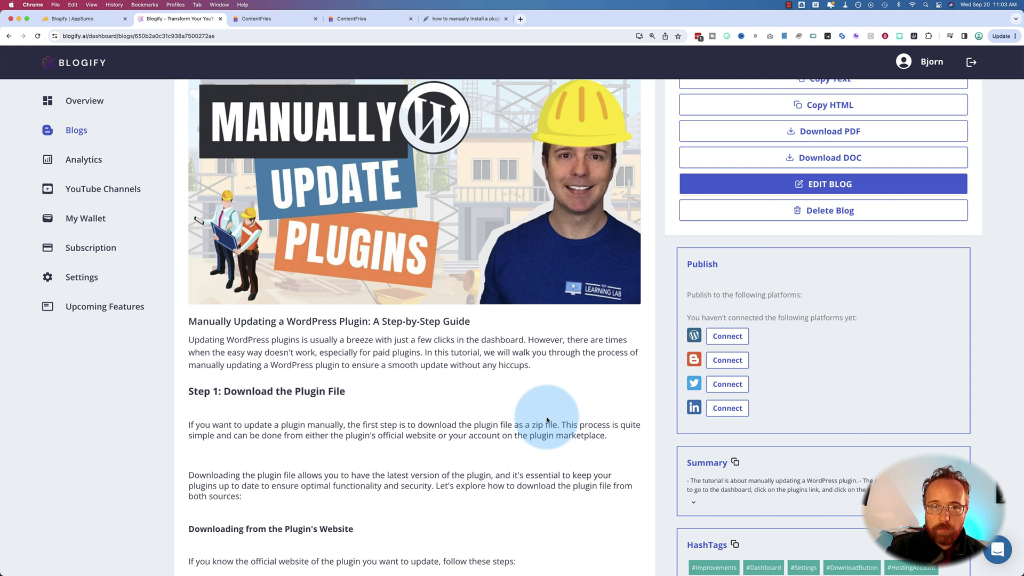
{"action": "scroll", "coordinate": [669, 410], "scroll_direction": "down", "scroll_amount": 3}
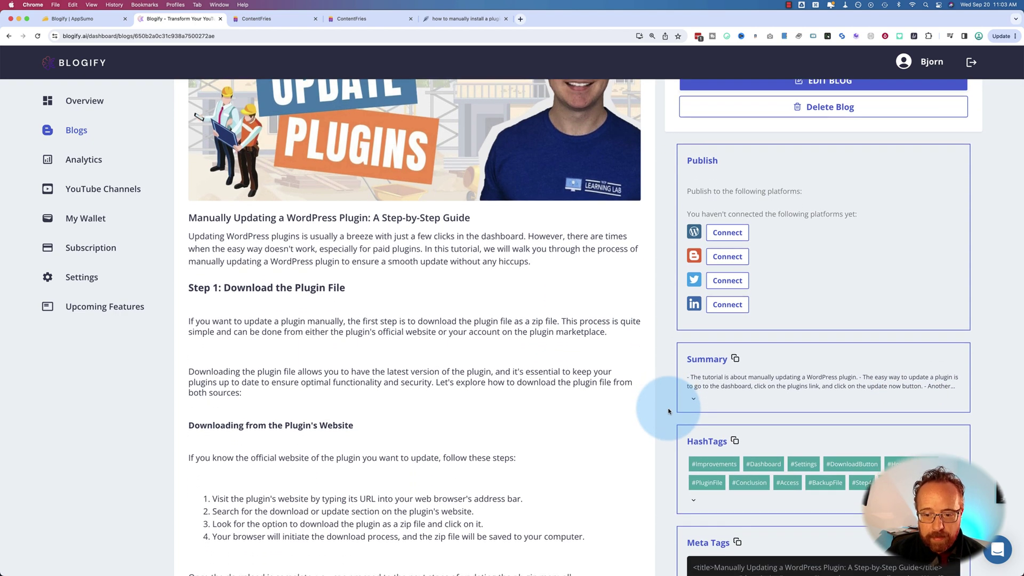
{"action": "scroll", "coordinate": [668, 410], "scroll_direction": "down", "scroll_amount": 10}
{"action": "scroll", "coordinate": [669, 411], "scroll_direction": "down", "scroll_amount": 20}
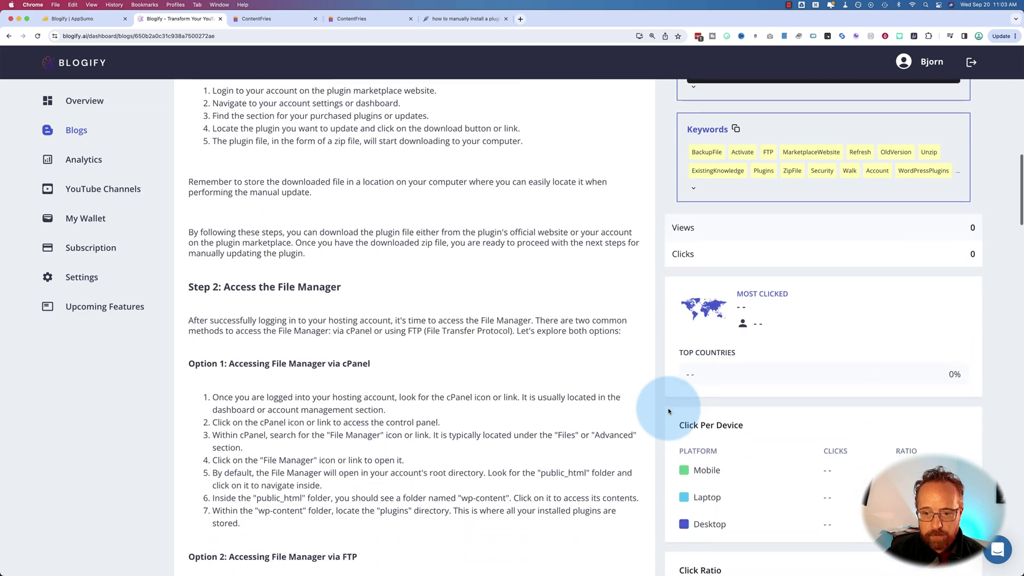
{"action": "scroll", "coordinate": [480, 418], "scroll_direction": "down", "scroll_amount": 10}
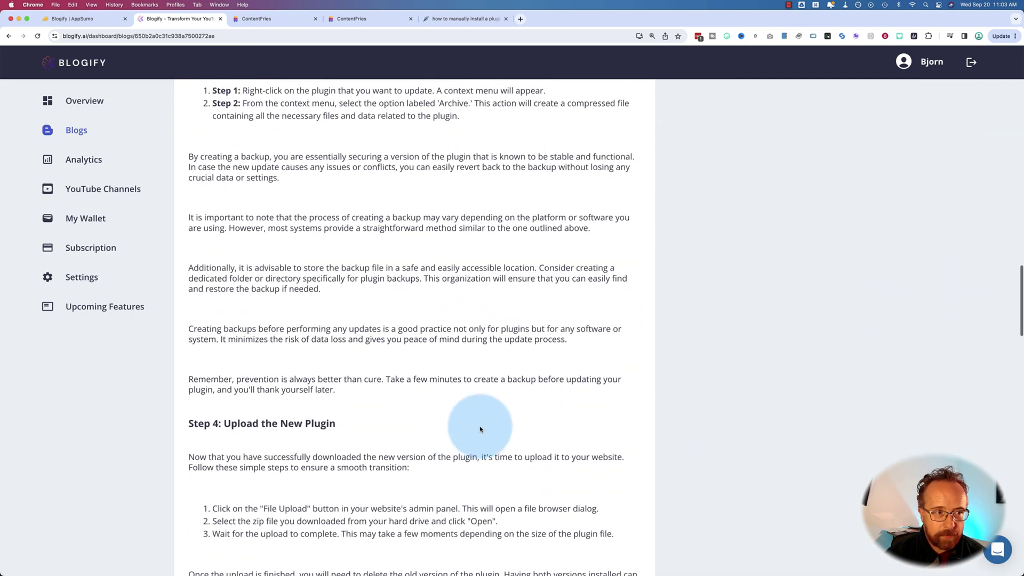
Open the 'How to Send an Automated Email to New Subscribers in Mailchimp' blog and scroll through its stats
{"action": "left_click", "coordinate": [62, 131]}
{"action": "left_click", "coordinate": [590, 356]}
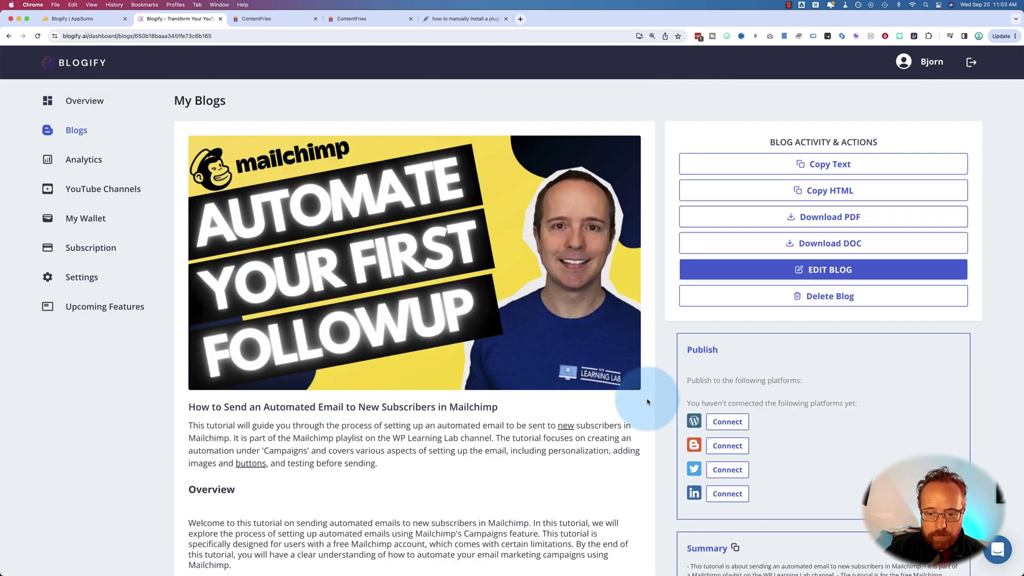
{"action": "scroll", "coordinate": [646, 400], "scroll_direction": "down", "scroll_amount": 15}
{"action": "scroll", "coordinate": [647, 401], "scroll_direction": "down", "scroll_amount": 5}
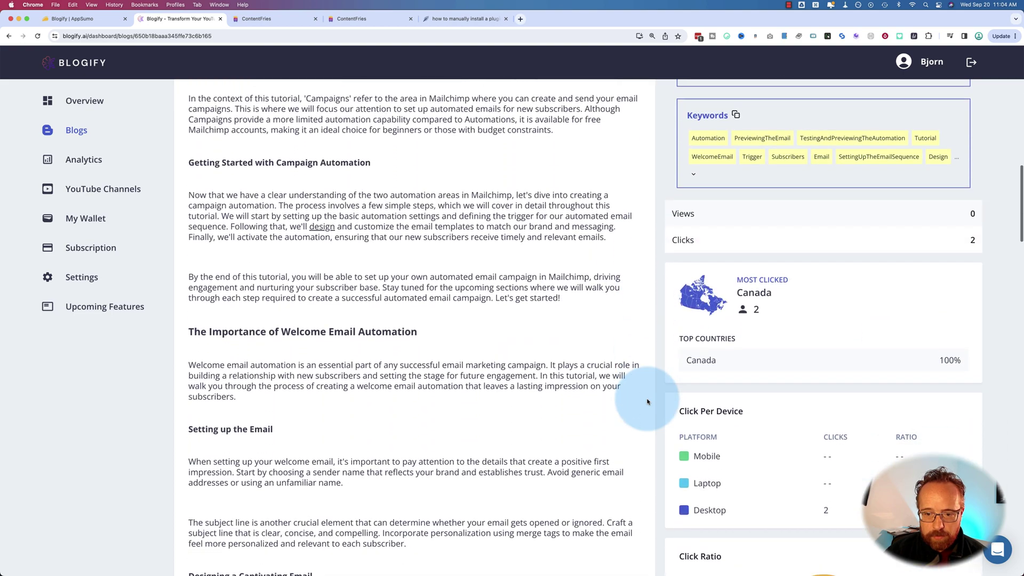
{"action": "scroll", "coordinate": [565, 335], "scroll_direction": "down", "scroll_amount": 4}
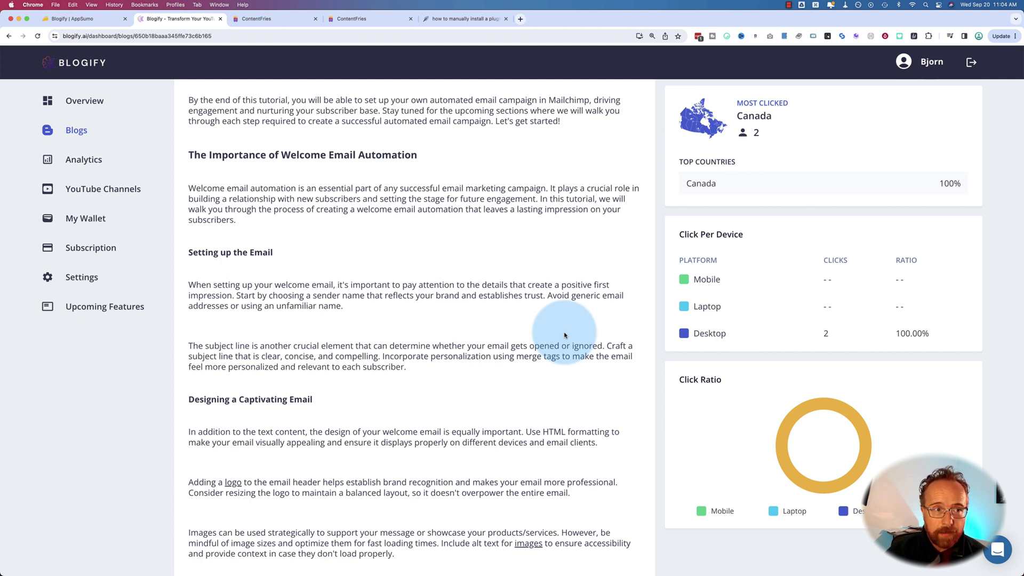
{"action": "scroll", "coordinate": [528, 439], "scroll_direction": "down", "scroll_amount": 15}
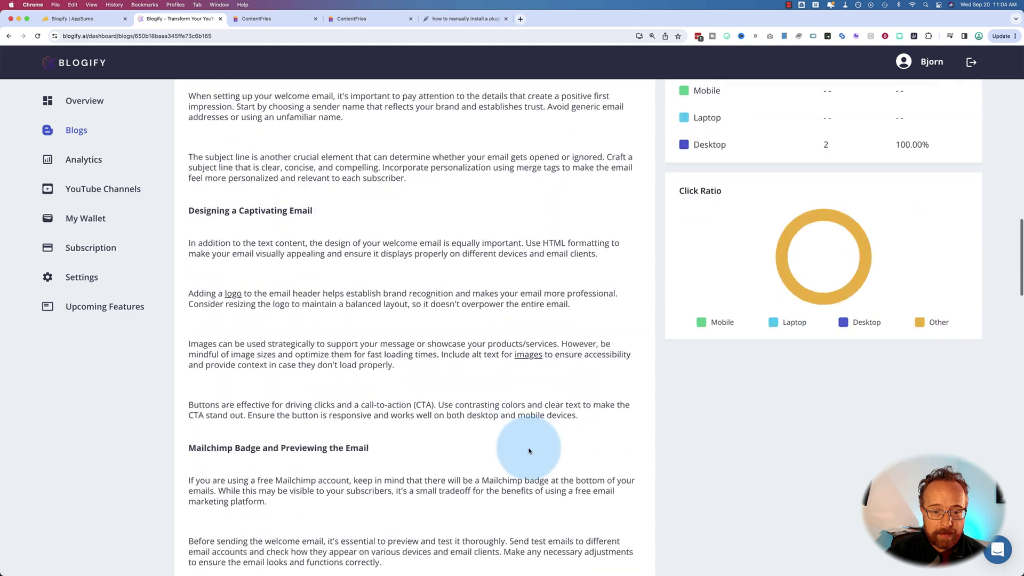
{"action": "scroll", "coordinate": [529, 451], "scroll_direction": "down", "scroll_amount": 2}
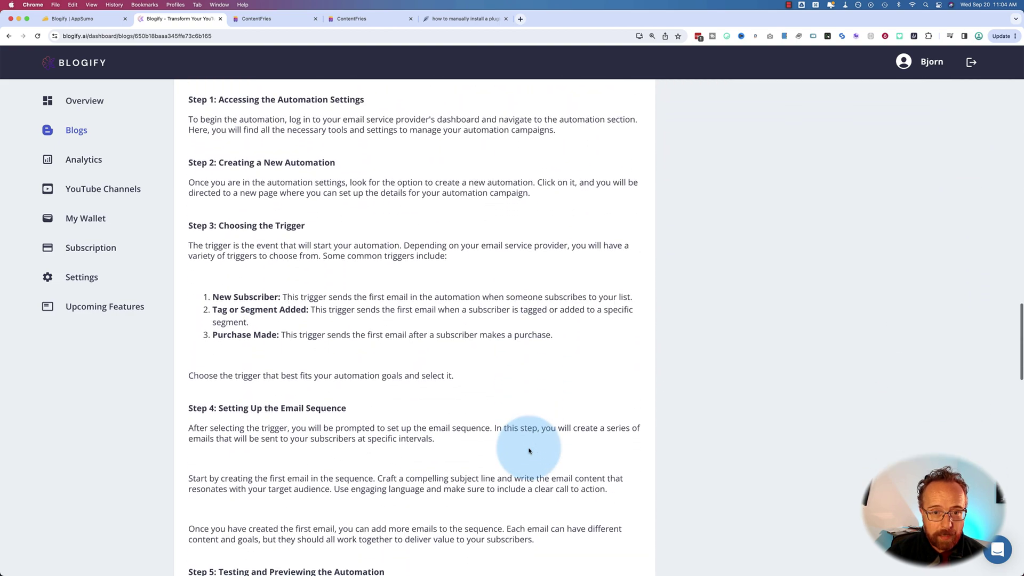
{"action": "scroll", "coordinate": [530, 450], "scroll_direction": "up", "scroll_amount": 15}
{"action": "scroll", "coordinate": [529, 451], "scroll_direction": "up", "scroll_amount": 10}
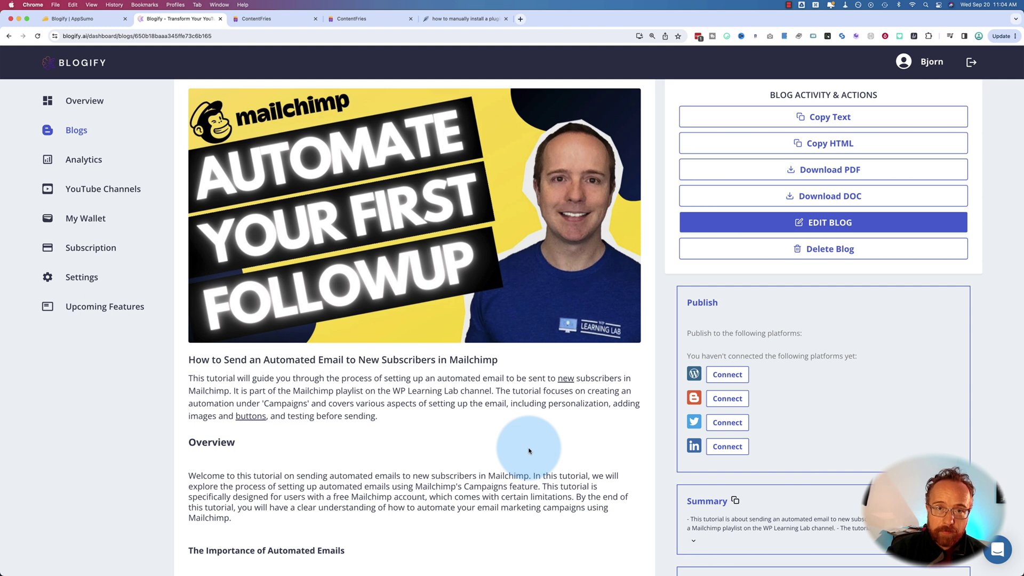
{"action": "scroll", "coordinate": [400, 453], "scroll_direction": "down", "scroll_amount": 3}
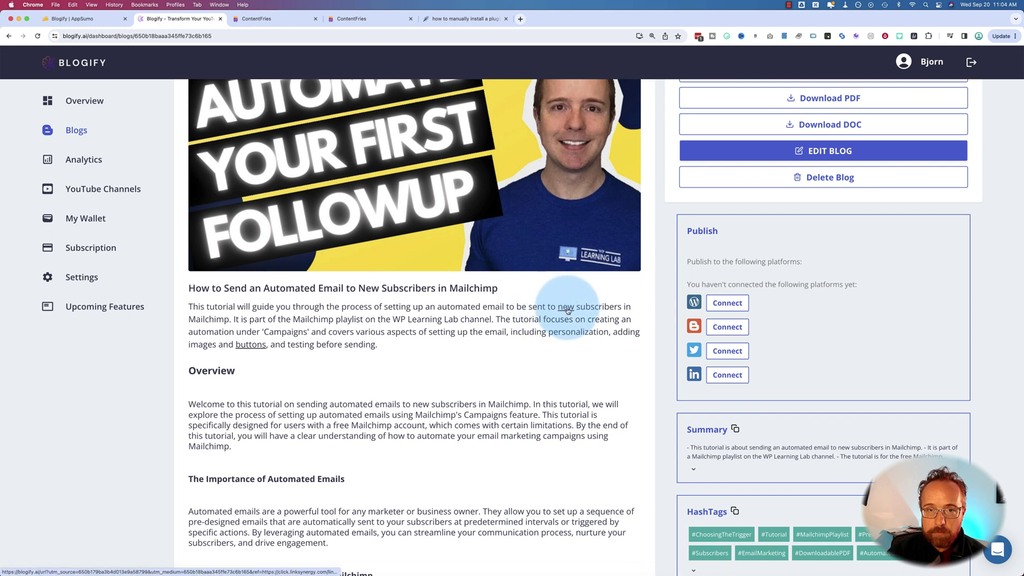
{"action": "left_click", "coordinate": [567, 311], "text": "super"}
{"action": "left_click", "coordinate": [275, 19]}
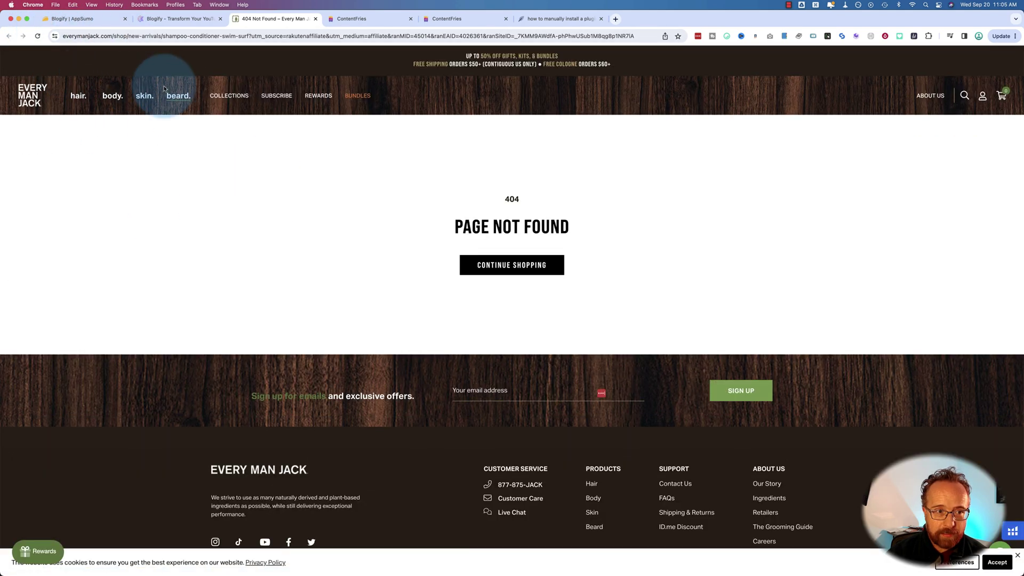
{"action": "mouse_move", "coordinate": [140, 101]}
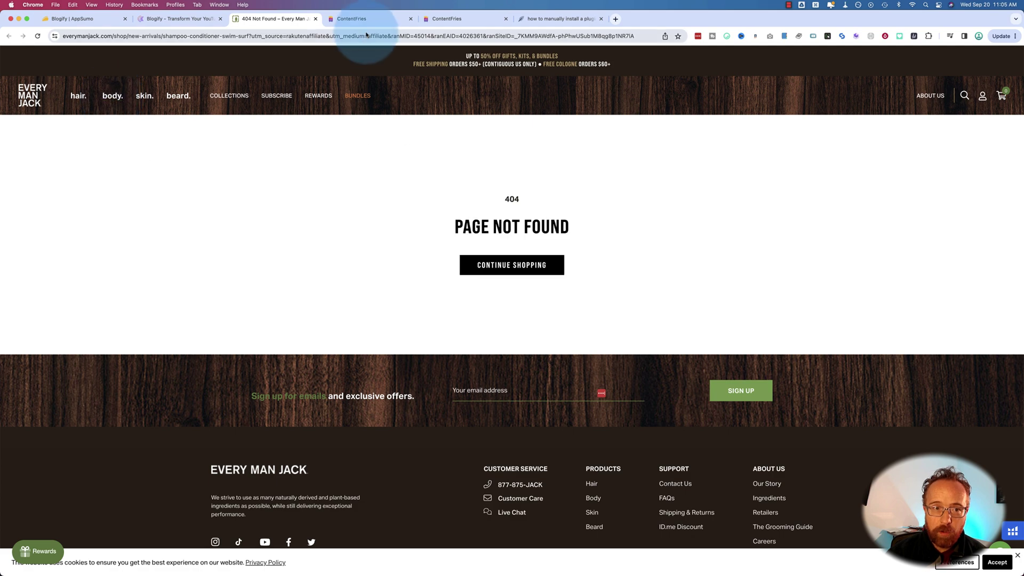
{"action": "left_click", "coordinate": [316, 19]}
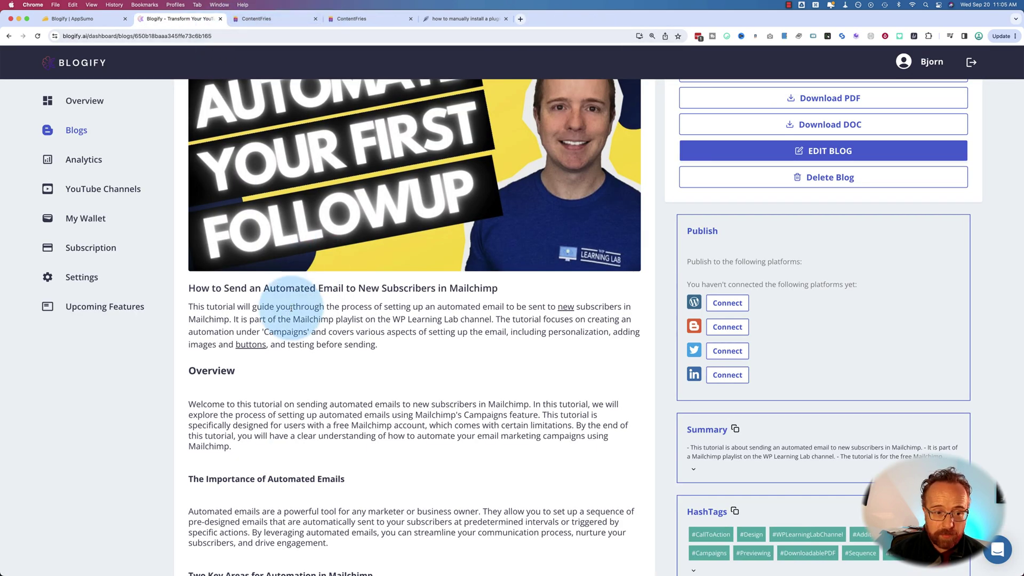
Follow the blog's 'buttons' link to Udemy's AutoCad 2019 Complete Drawing of House course (CA$27.99)
{"action": "left_click", "coordinate": [251, 344], "text": "super"}
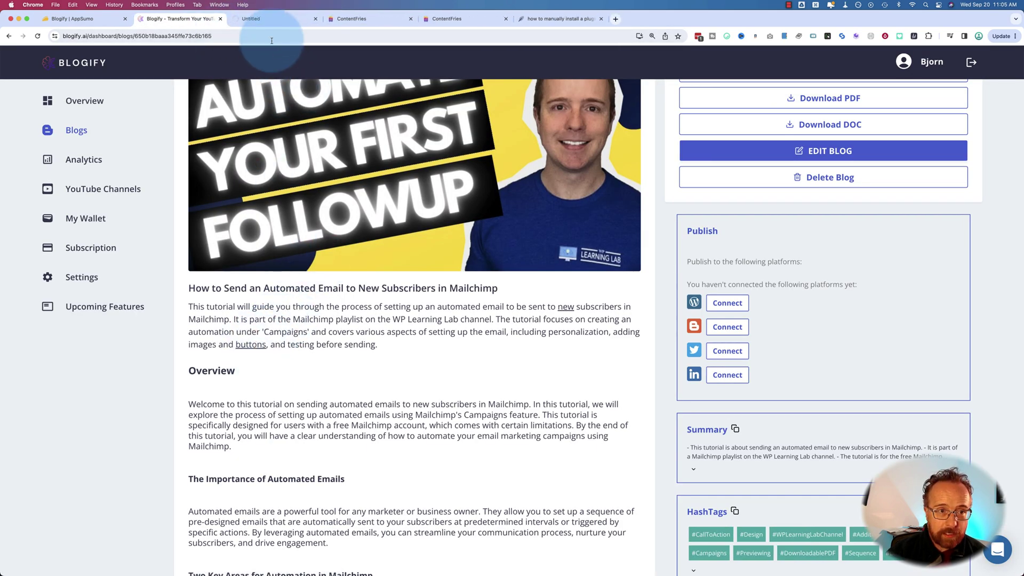
{"action": "left_click", "coordinate": [265, 22]}
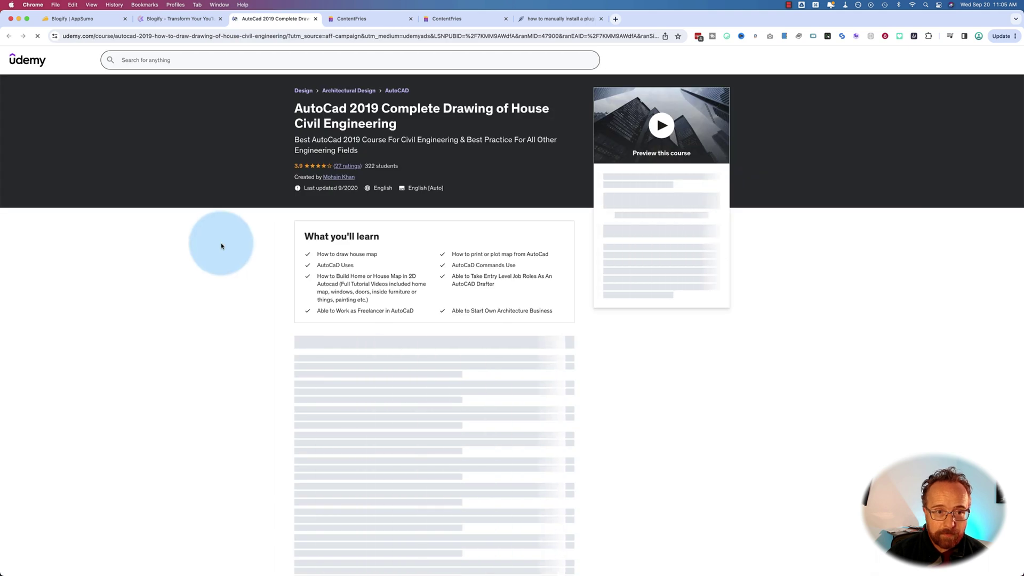
{"action": "left_click_drag", "start_coordinate": [275, 111], "coordinate": [410, 154]}
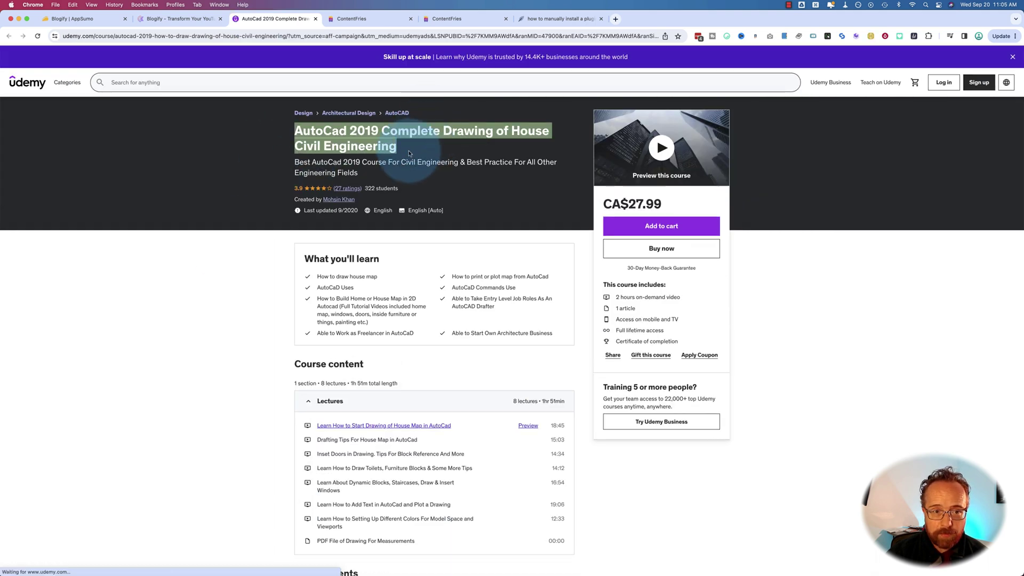
{"action": "left_click", "coordinate": [409, 153]}
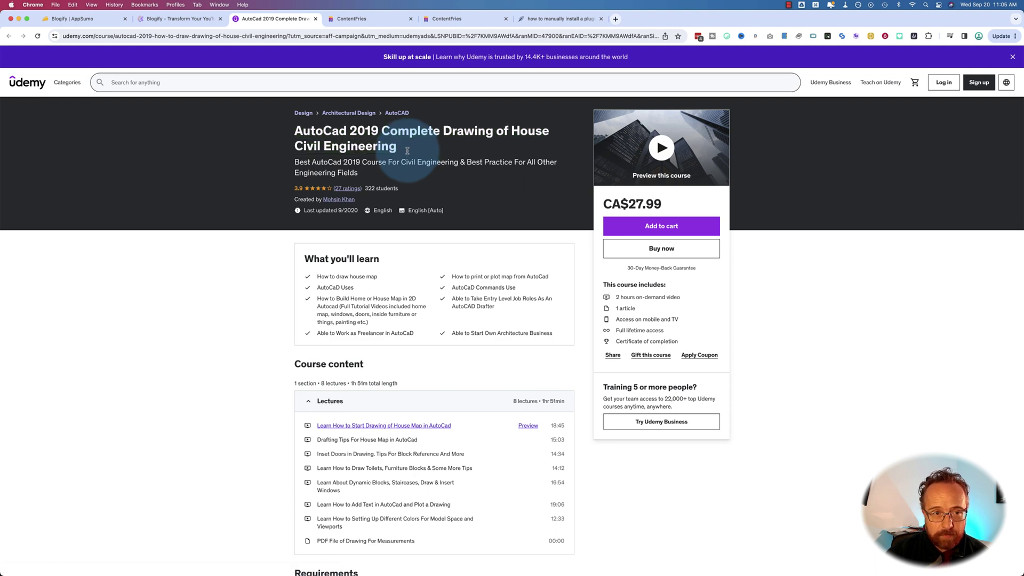
Close the AutoCAD course page and scroll back down through the Blogify article
{"action": "left_click", "coordinate": [316, 19]}
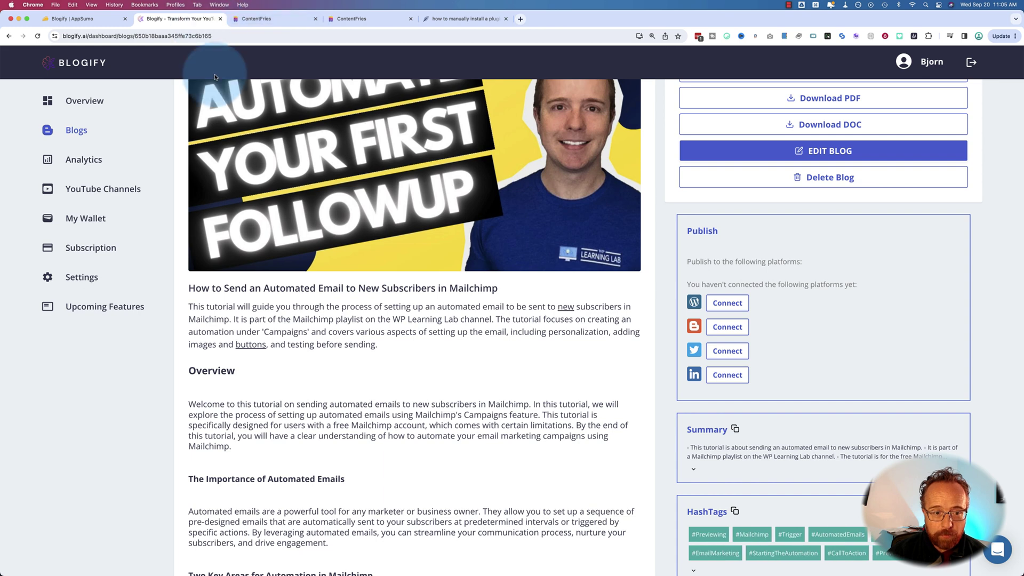
{"action": "scroll", "coordinate": [285, 335], "scroll_direction": "down", "scroll_amount": 1}
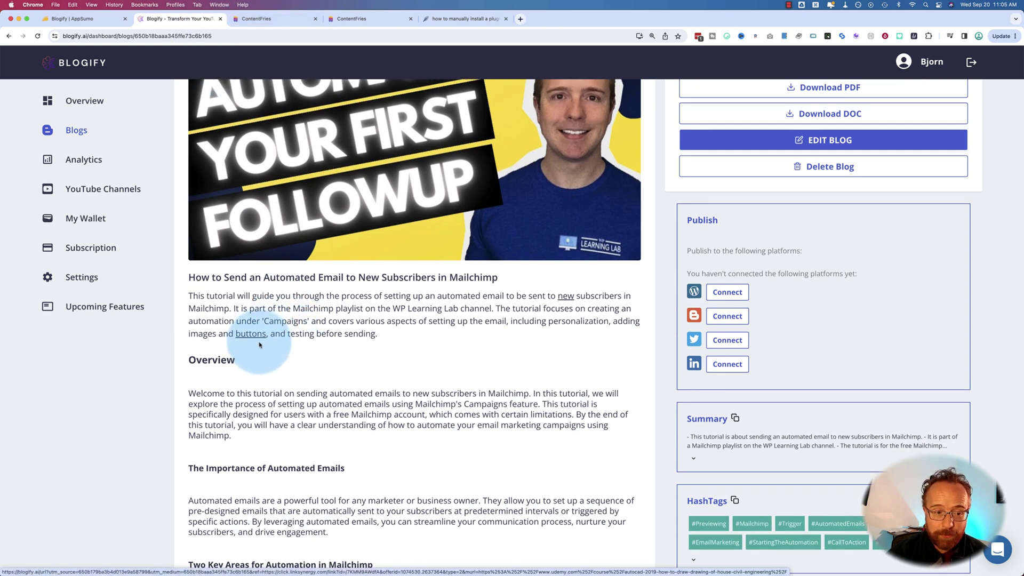
{"action": "scroll", "coordinate": [230, 378], "scroll_direction": "down", "scroll_amount": 3}
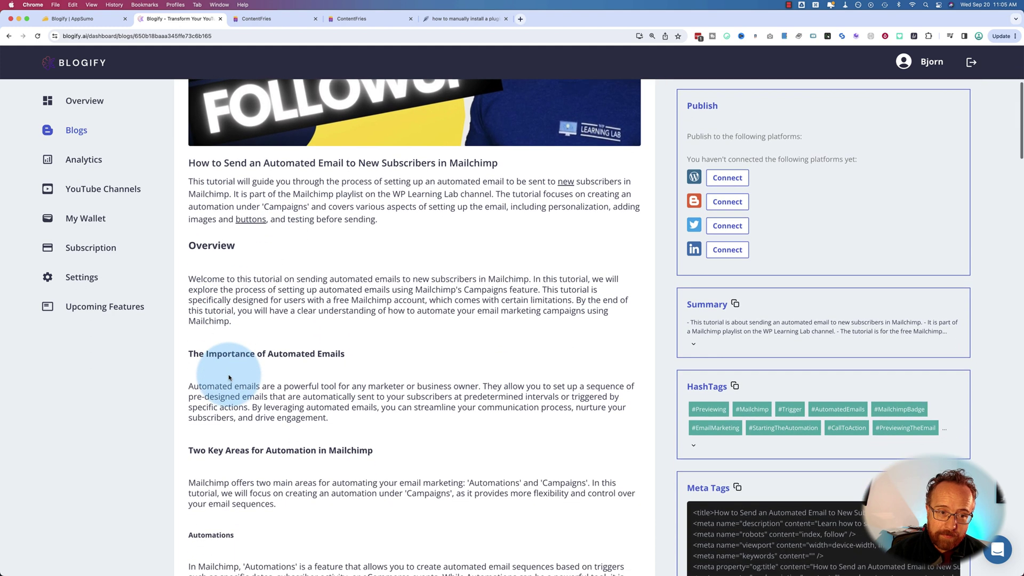
{"action": "scroll", "coordinate": [233, 242], "scroll_direction": "down", "scroll_amount": 2}
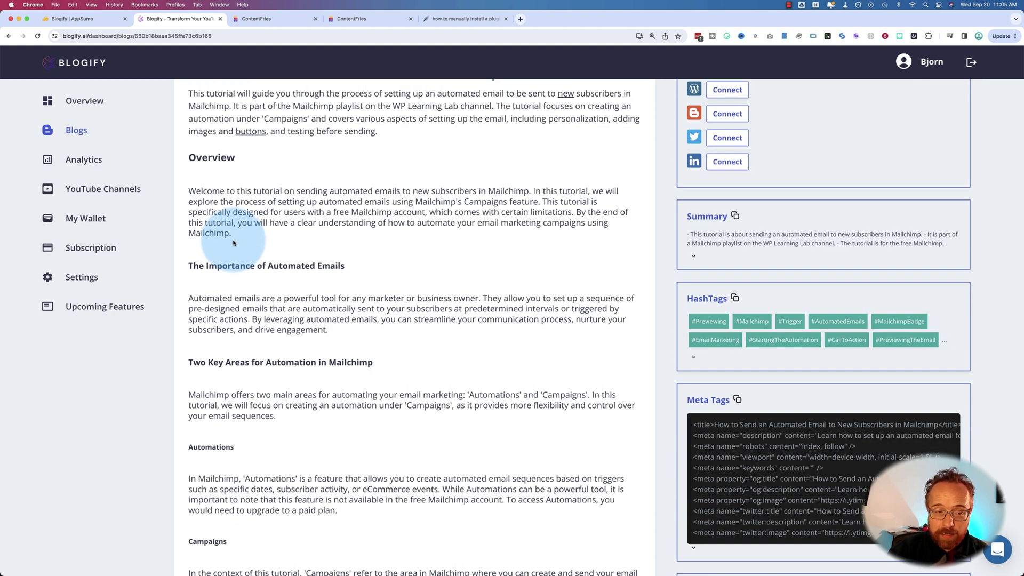
{"action": "scroll", "coordinate": [233, 243], "scroll_direction": "down", "scroll_amount": 12}
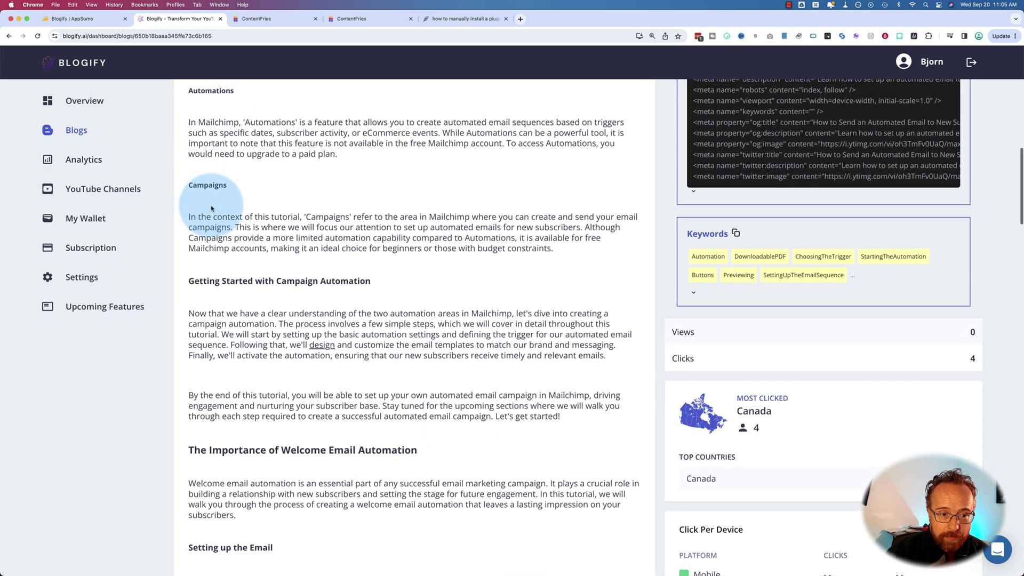
{"action": "scroll", "coordinate": [197, 203], "scroll_direction": "up", "scroll_amount": 1}
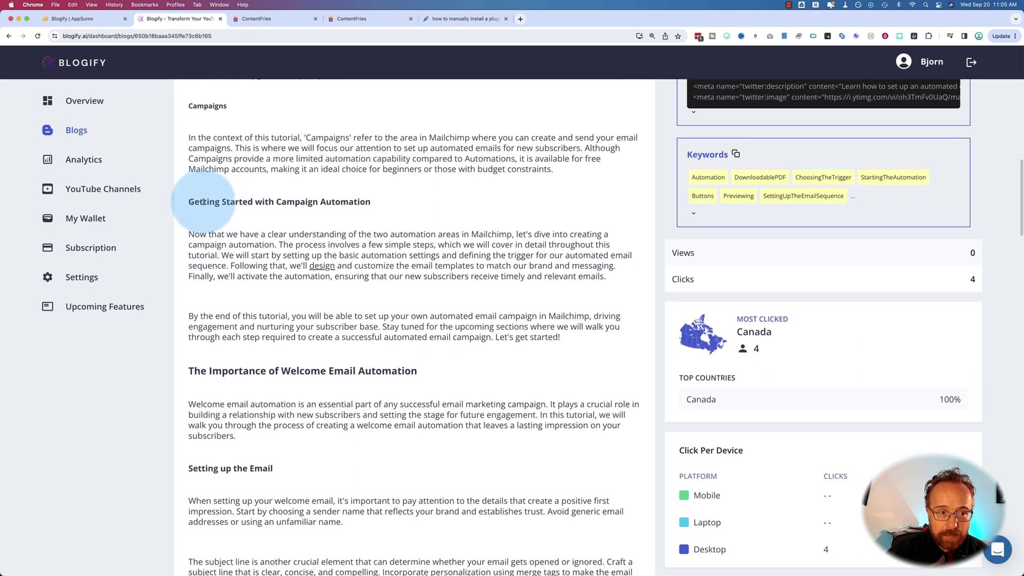
{"action": "left_click_drag", "start_coordinate": [190, 203], "coordinate": [366, 202]}
{"action": "scroll", "coordinate": [361, 197], "scroll_direction": "down", "scroll_amount": 4}
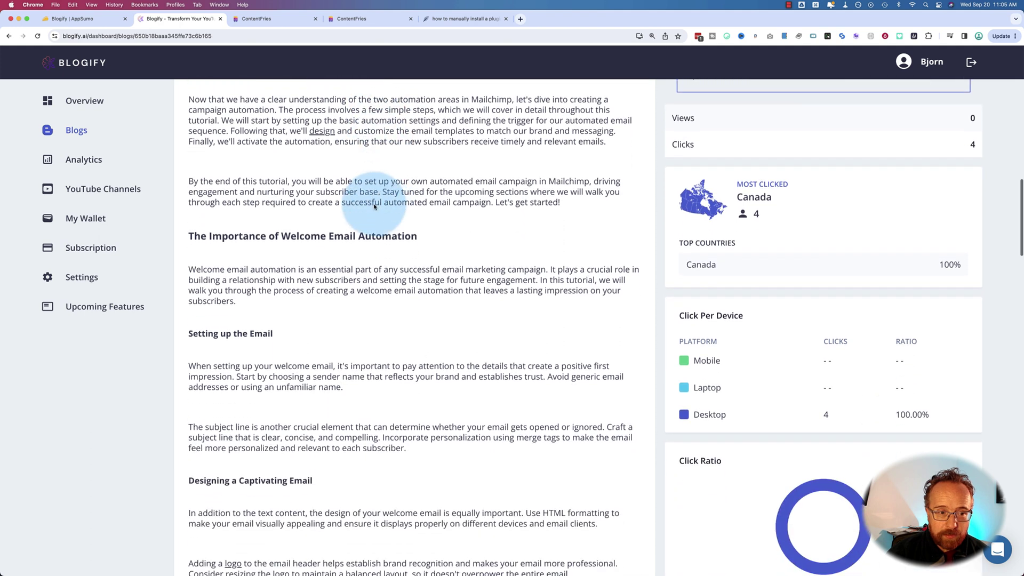
{"action": "left_click_drag", "start_coordinate": [191, 239], "coordinate": [469, 235]}
{"action": "scroll", "coordinate": [343, 270], "scroll_direction": "down", "scroll_amount": 5}
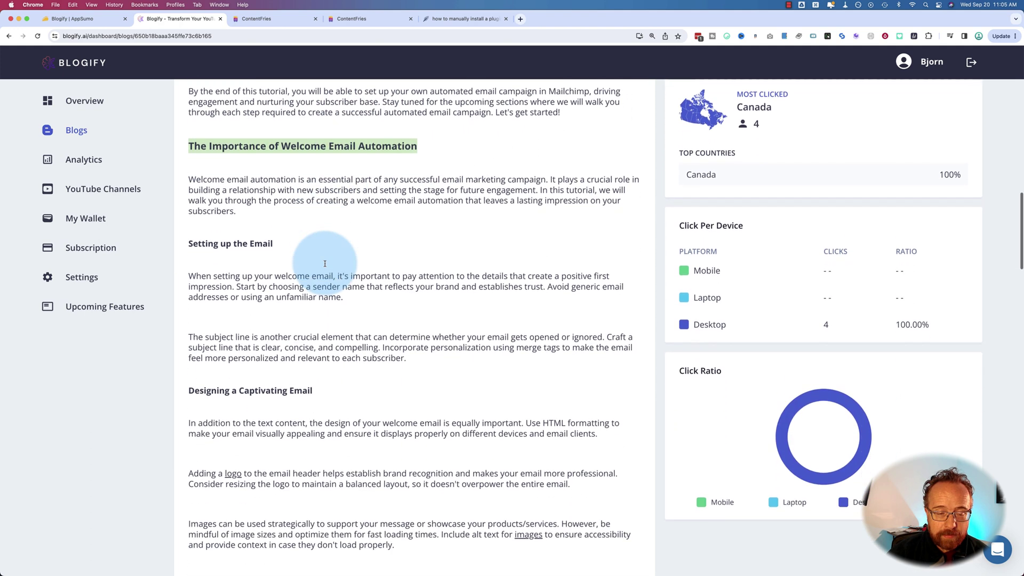
{"action": "scroll", "coordinate": [324, 263], "scroll_direction": "down", "scroll_amount": 1}
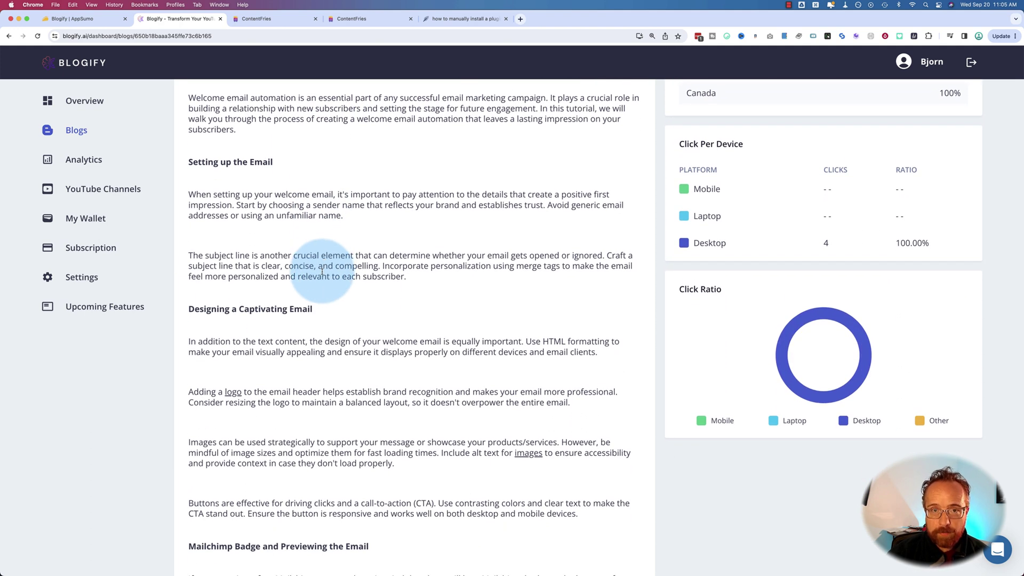
{"action": "scroll", "coordinate": [315, 304], "scroll_direction": "down", "scroll_amount": 1}
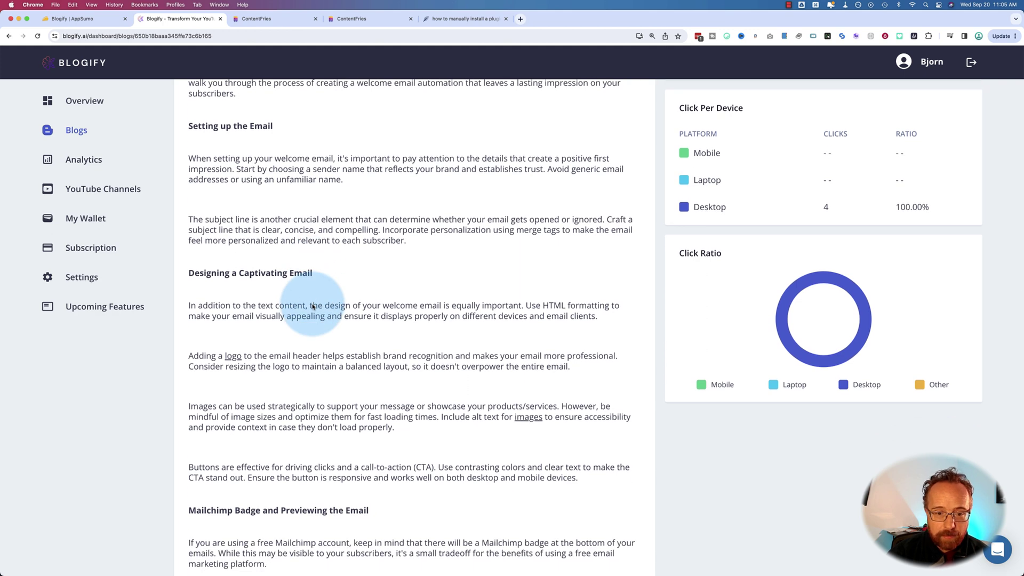
{"action": "scroll", "coordinate": [299, 299], "scroll_direction": "down", "scroll_amount": 3}
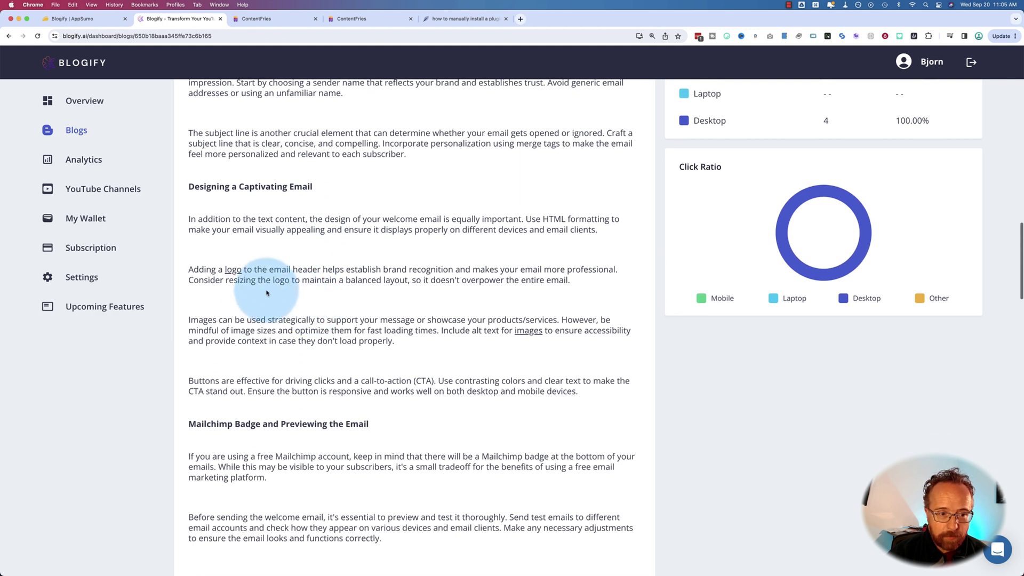
Open the 'logo' and 'images' links in new tabs and view Udemy's Logo Design and Autodesk Courses pages
{"action": "left_click", "coordinate": [234, 271]}
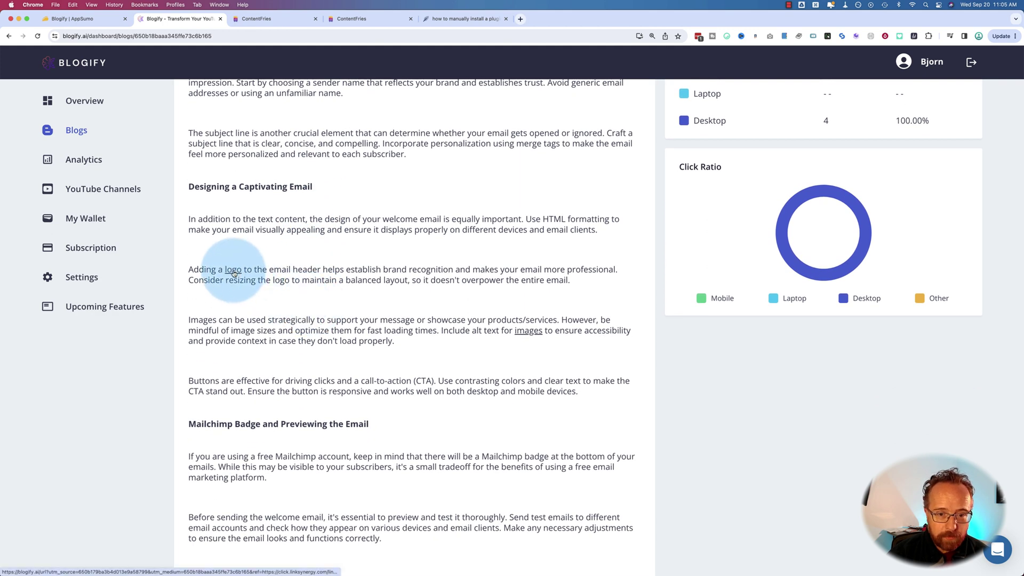
{"action": "left_click", "coordinate": [524, 334]}
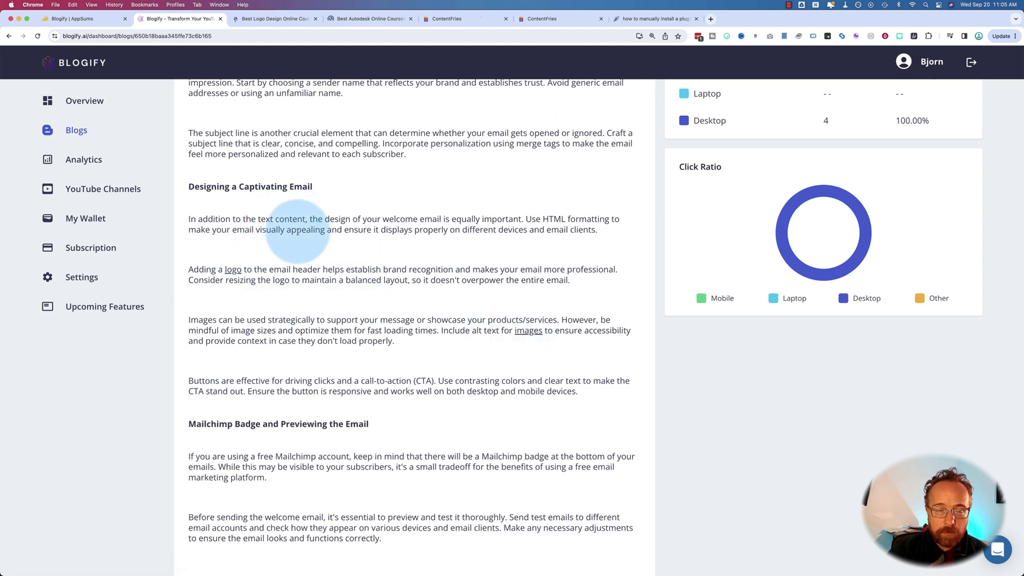
{"action": "scroll", "coordinate": [293, 229], "scroll_direction": "down", "scroll_amount": 8}
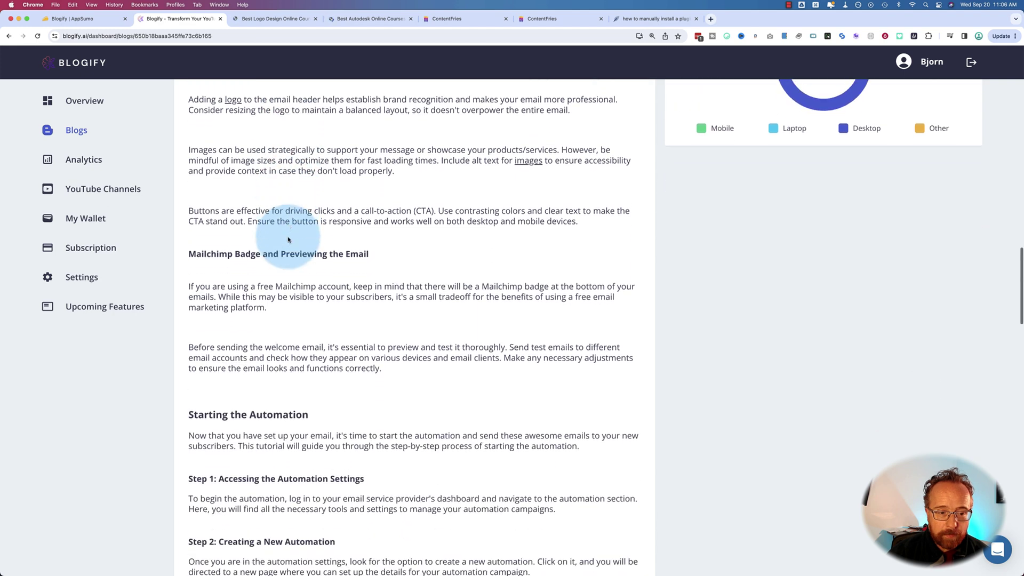
{"action": "left_click", "coordinate": [266, 20]}
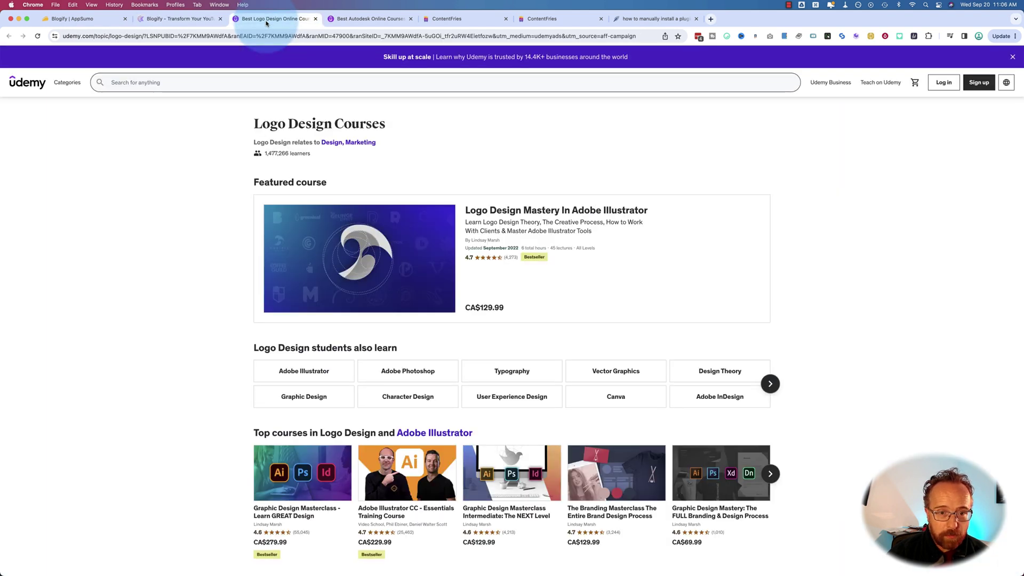
{"action": "left_click", "coordinate": [357, 20]}
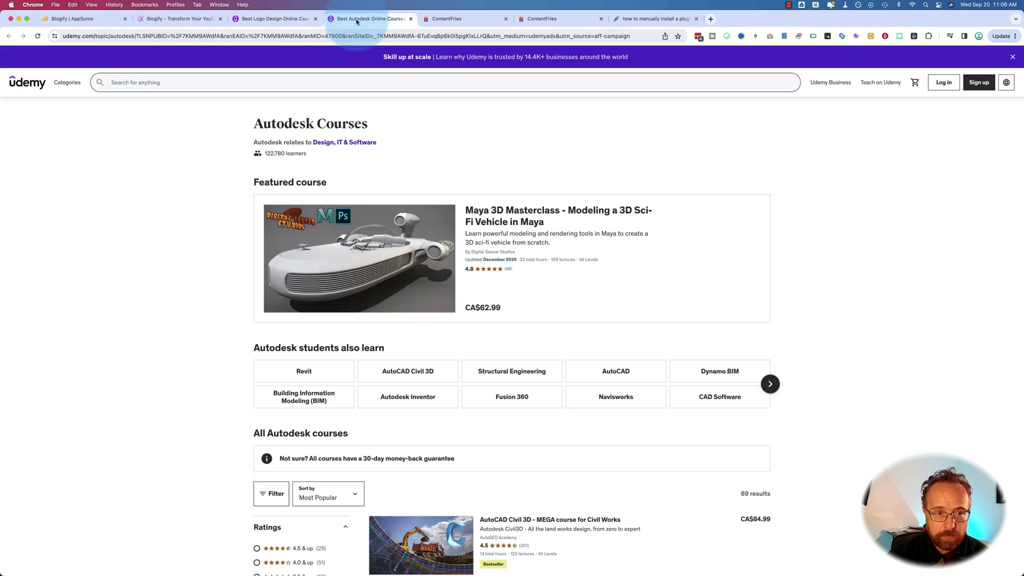
Close the Udemy tabs and search the article for the phrase 'In this tutorial'
{"action": "key", "text": "super+w"}
{"action": "key", "text": "super+w"}
{"action": "scroll", "coordinate": [258, 283], "scroll_direction": "up", "scroll_amount": 2}
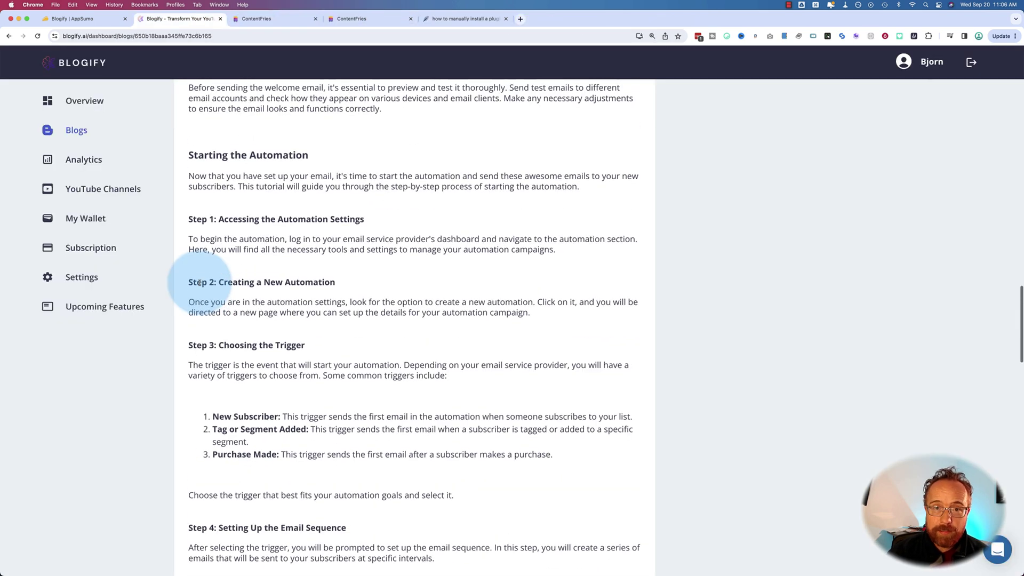
{"action": "scroll", "coordinate": [199, 282], "scroll_direction": "down", "scroll_amount": 5}
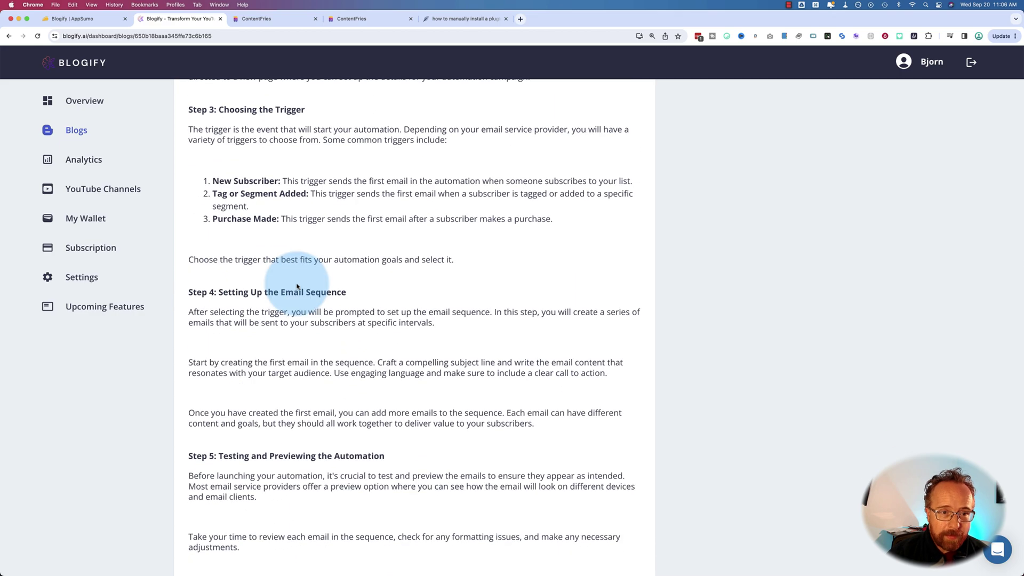
{"action": "scroll", "coordinate": [298, 286], "scroll_direction": "up", "scroll_amount": 15}
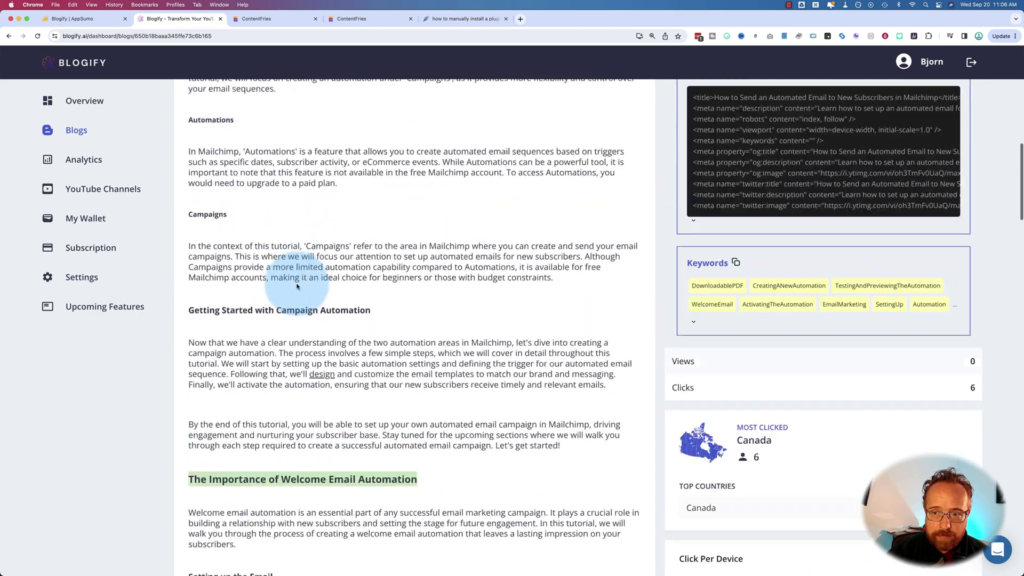
{"action": "scroll", "coordinate": [297, 287], "scroll_direction": "up", "scroll_amount": 5}
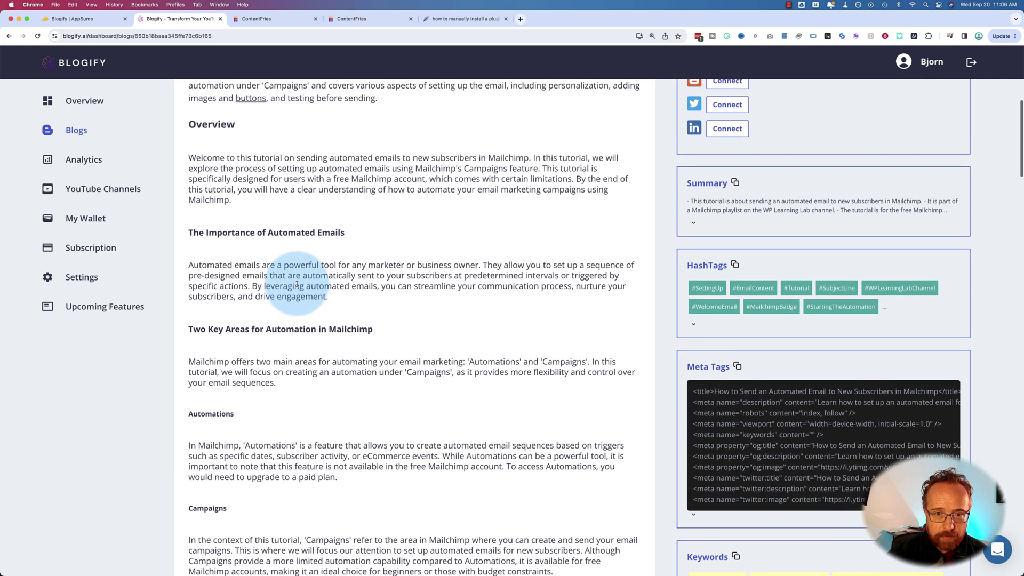
{"action": "left_click_drag", "start_coordinate": [534, 191], "coordinate": [579, 191]}
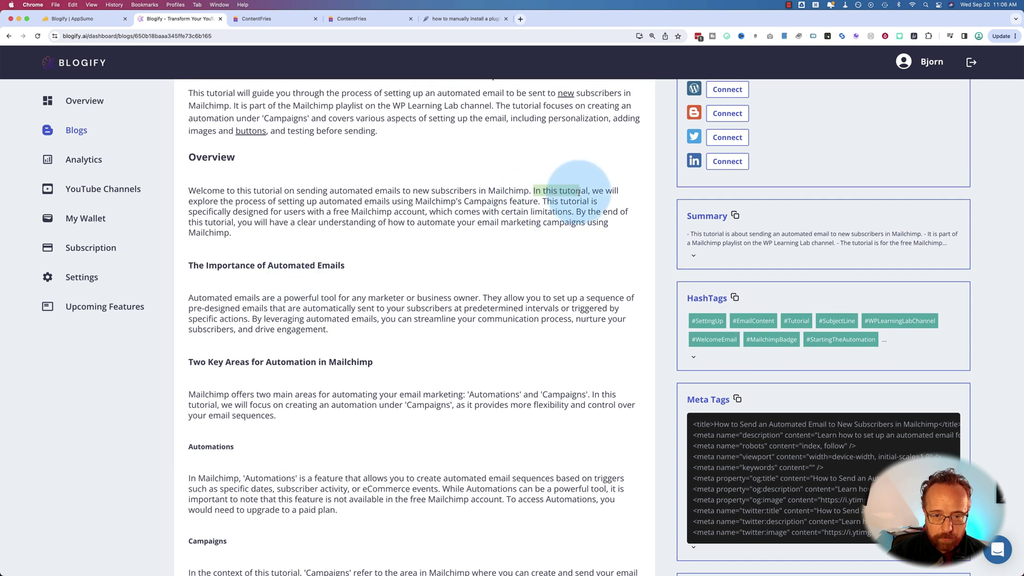
{"action": "key", "text": "super+f"}
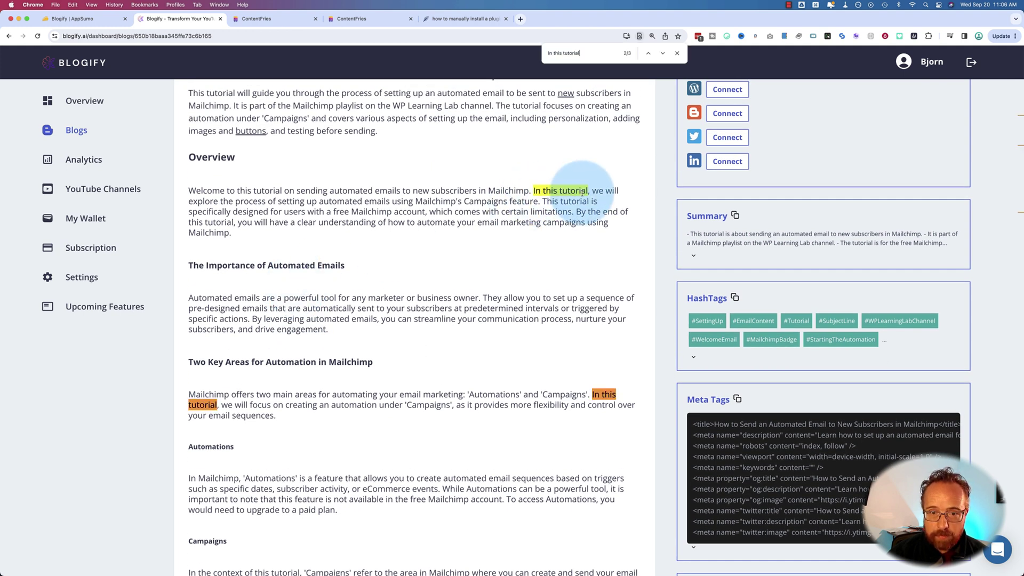
{"action": "scroll", "coordinate": [537, 313], "scroll_direction": "down", "scroll_amount": 1}
{"action": "scroll", "coordinate": [537, 313], "scroll_direction": "down", "scroll_amount": 5}
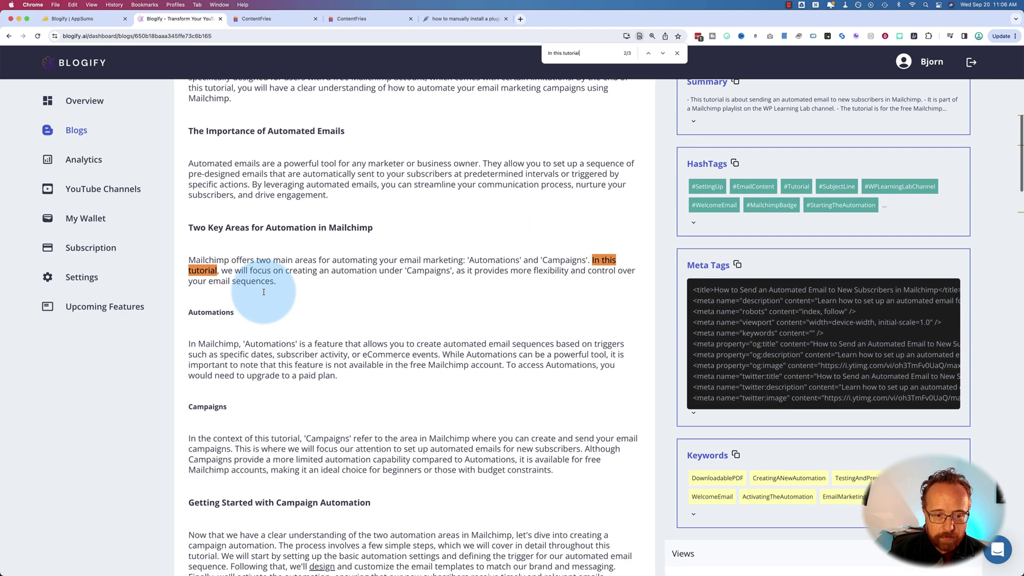
{"action": "scroll", "coordinate": [264, 292], "scroll_direction": "down", "scroll_amount": 15}
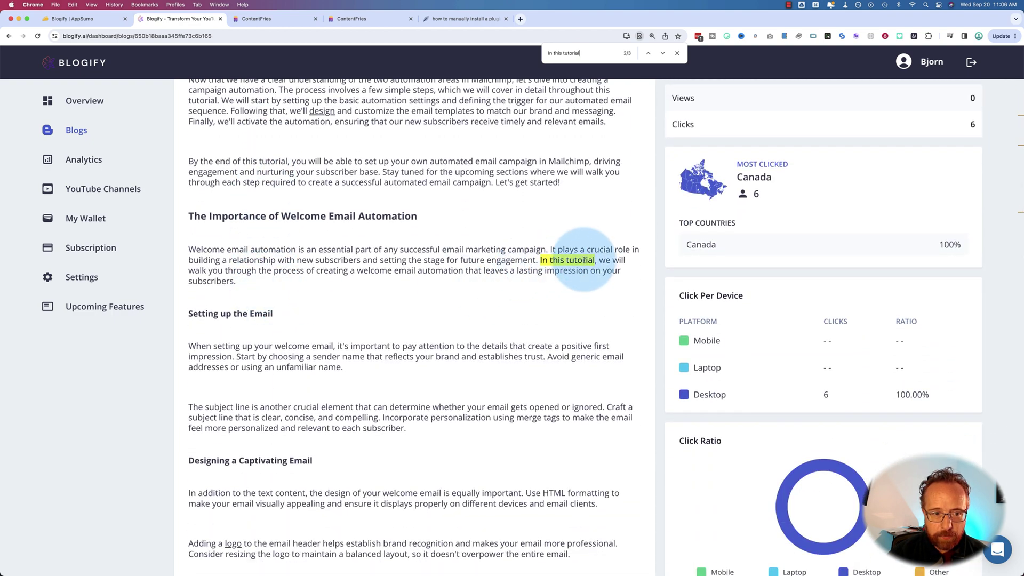
{"action": "scroll", "coordinate": [560, 261], "scroll_direction": "down", "scroll_amount": 3}
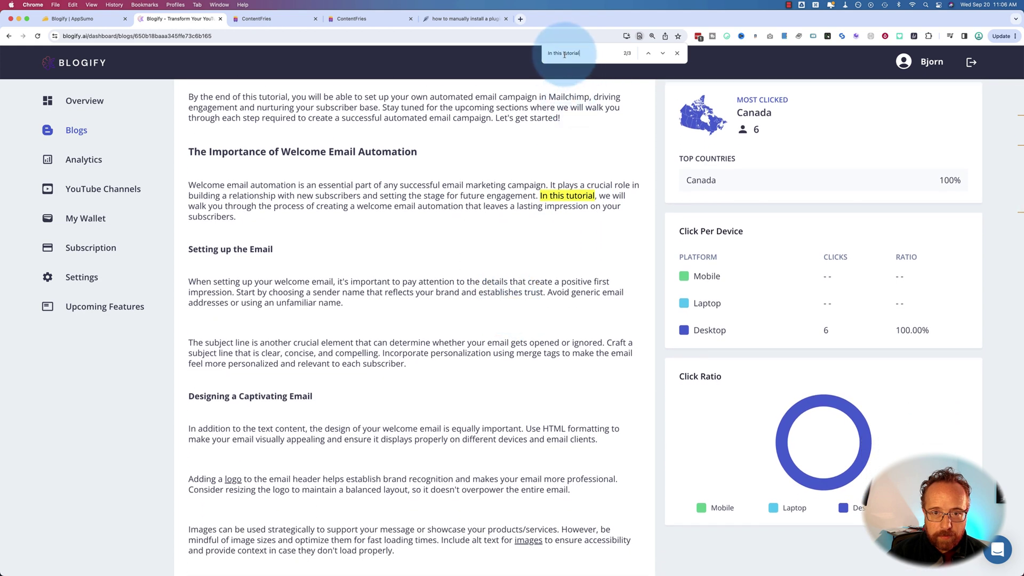
Broaden the search to 'tutorial' and scroll through its 31 matches around Additional Resources
{"action": "left_click_drag", "start_coordinate": [581, 53], "coordinate": [537, 56]}
{"action": "key", "text": "BackSpace"}
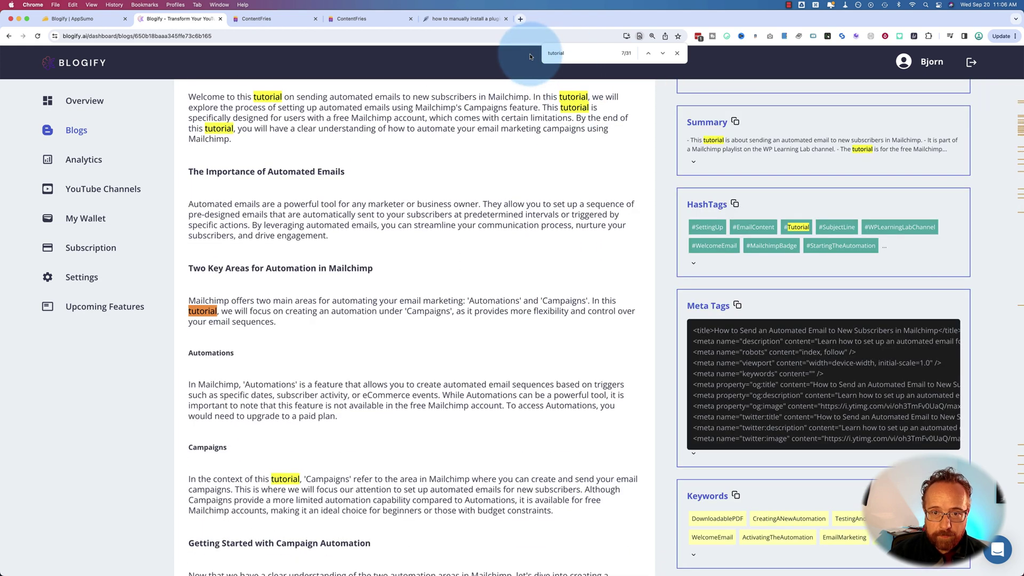
{"action": "scroll", "coordinate": [430, 172], "scroll_direction": "up", "scroll_amount": 1}
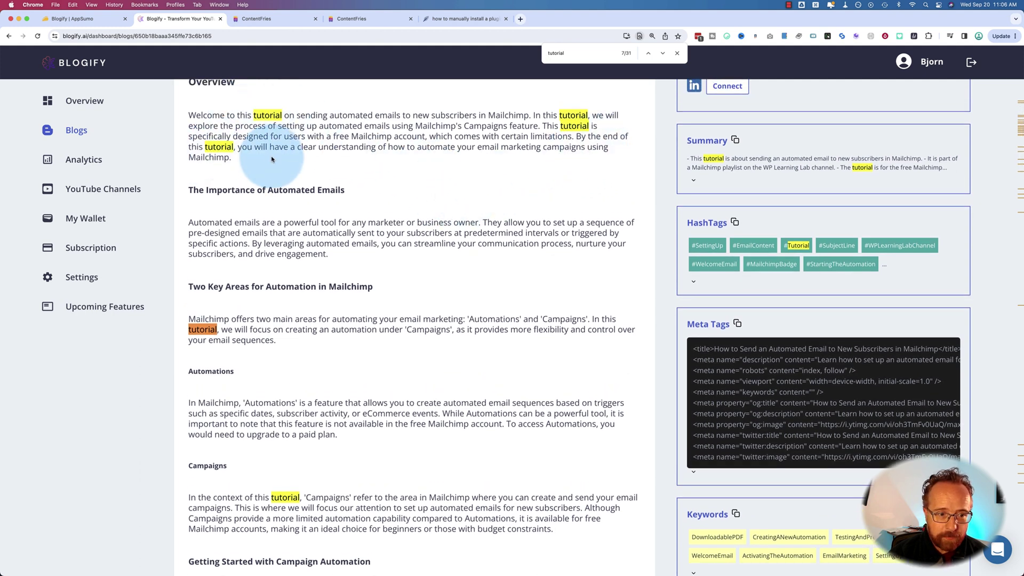
{"action": "scroll", "coordinate": [272, 164], "scroll_direction": "down", "scroll_amount": 5}
{"action": "scroll", "coordinate": [304, 229], "scroll_direction": "down", "scroll_amount": 4}
{"action": "scroll", "coordinate": [164, 251], "scroll_direction": "down", "scroll_amount": 1}
{"action": "scroll", "coordinate": [265, 251], "scroll_direction": "down", "scroll_amount": 2}
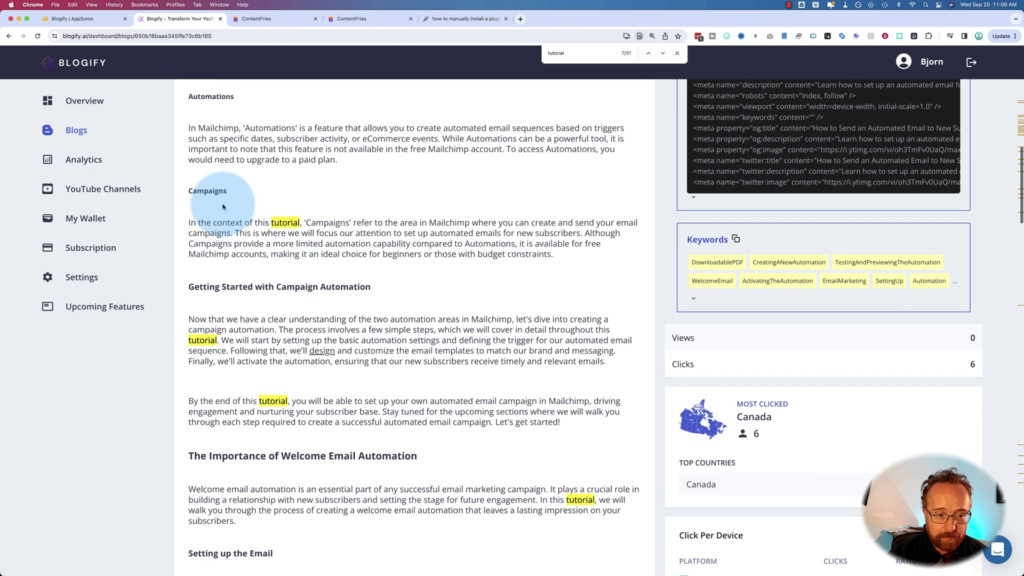
{"action": "scroll", "coordinate": [269, 304], "scroll_direction": "down", "scroll_amount": 7}
{"action": "scroll", "coordinate": [319, 253], "scroll_direction": "down", "scroll_amount": 1}
{"action": "scroll", "coordinate": [319, 253], "scroll_direction": "down", "scroll_amount": 20}
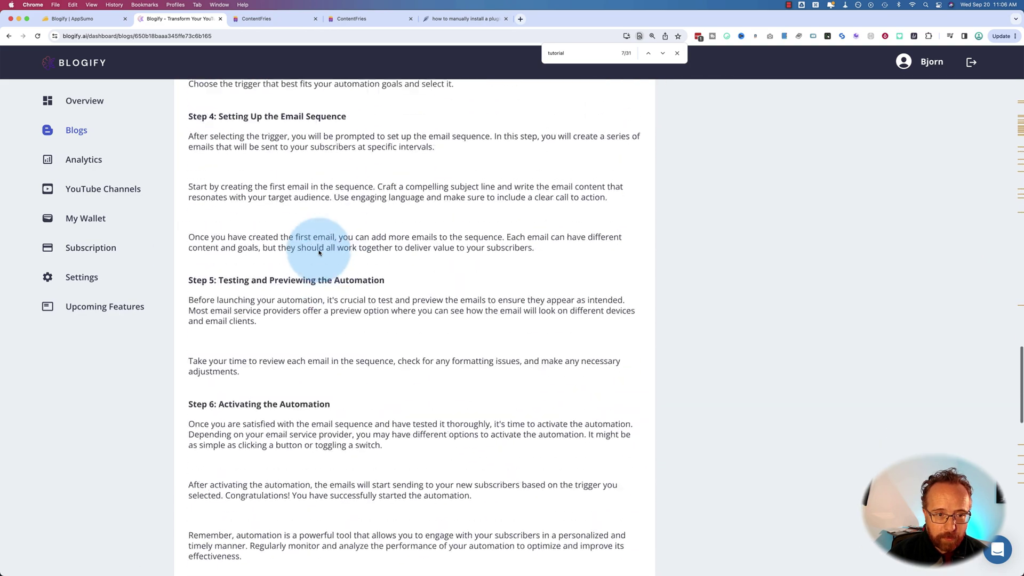
{"action": "scroll", "coordinate": [319, 253], "scroll_direction": "up", "scroll_amount": 11}
{"action": "scroll", "coordinate": [256, 176], "scroll_direction": "up", "scroll_amount": 1}
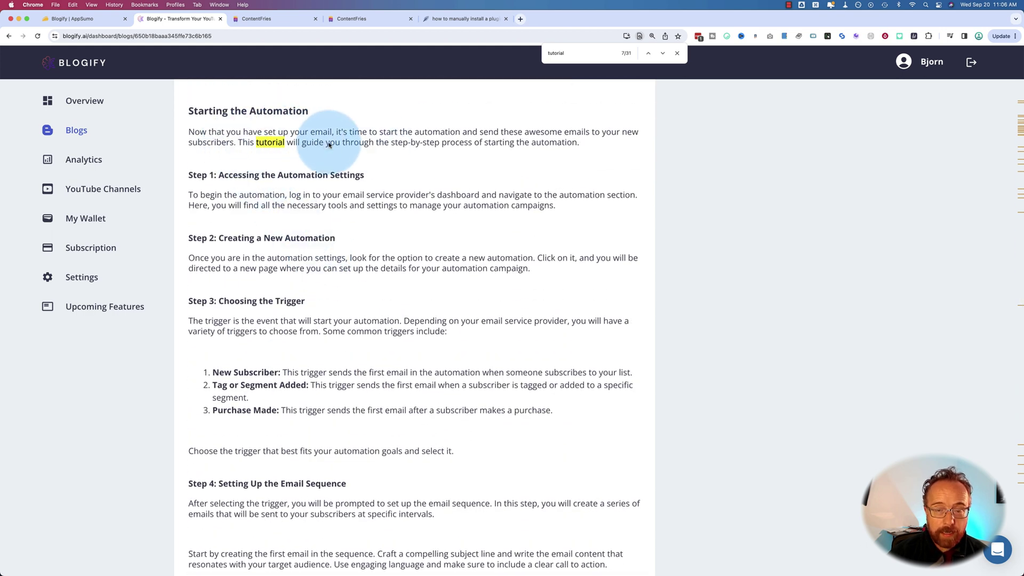
{"action": "scroll", "coordinate": [297, 228], "scroll_direction": "down", "scroll_amount": 20}
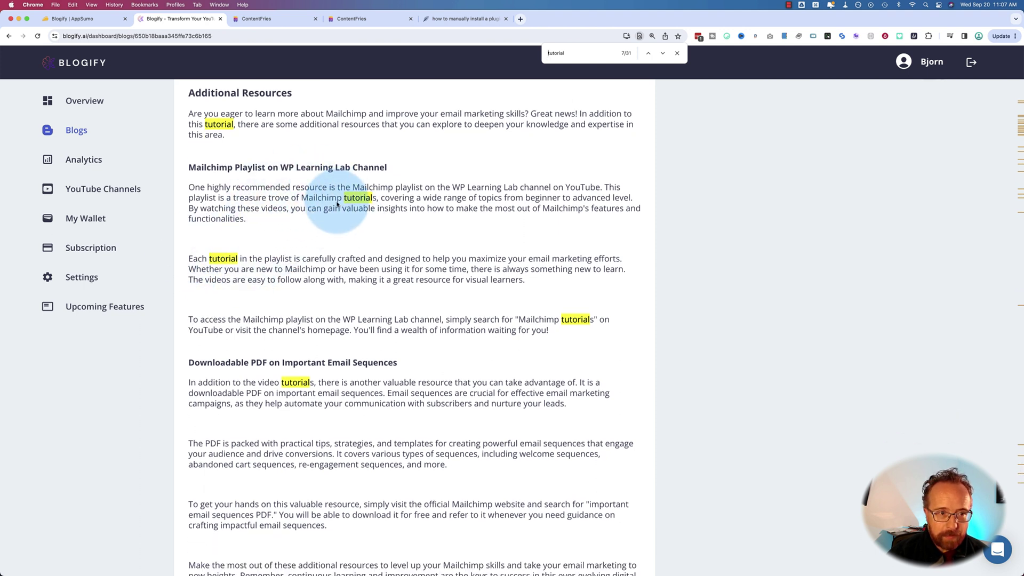
{"action": "scroll", "coordinate": [457, 195], "scroll_direction": "up", "scroll_amount": 1}
{"action": "scroll", "coordinate": [458, 196], "scroll_direction": "up", "scroll_amount": 1}
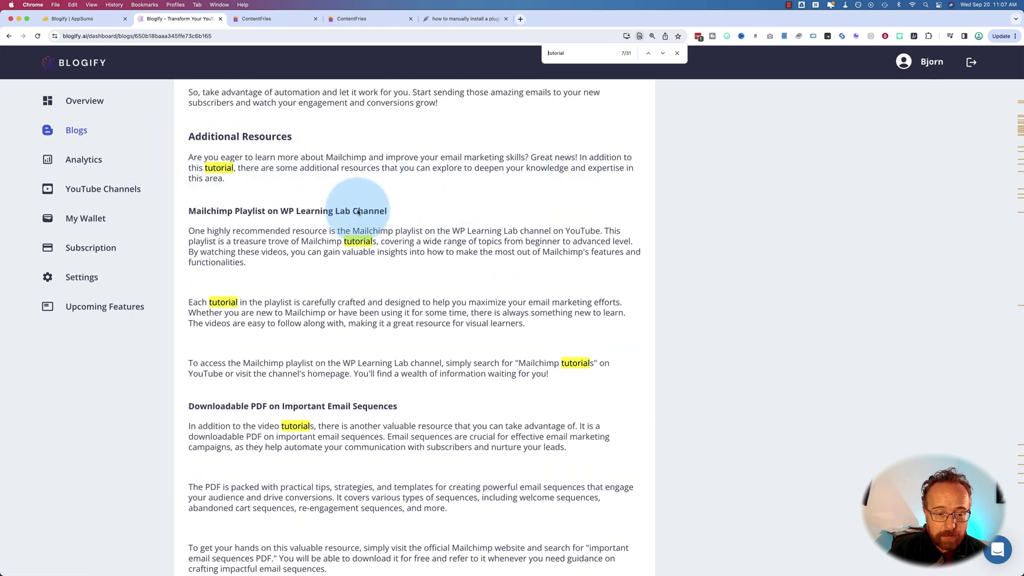
{"action": "scroll", "coordinate": [365, 208], "scroll_direction": "down", "scroll_amount": 8}
{"action": "scroll", "coordinate": [359, 219], "scroll_direction": "up", "scroll_amount": 10}
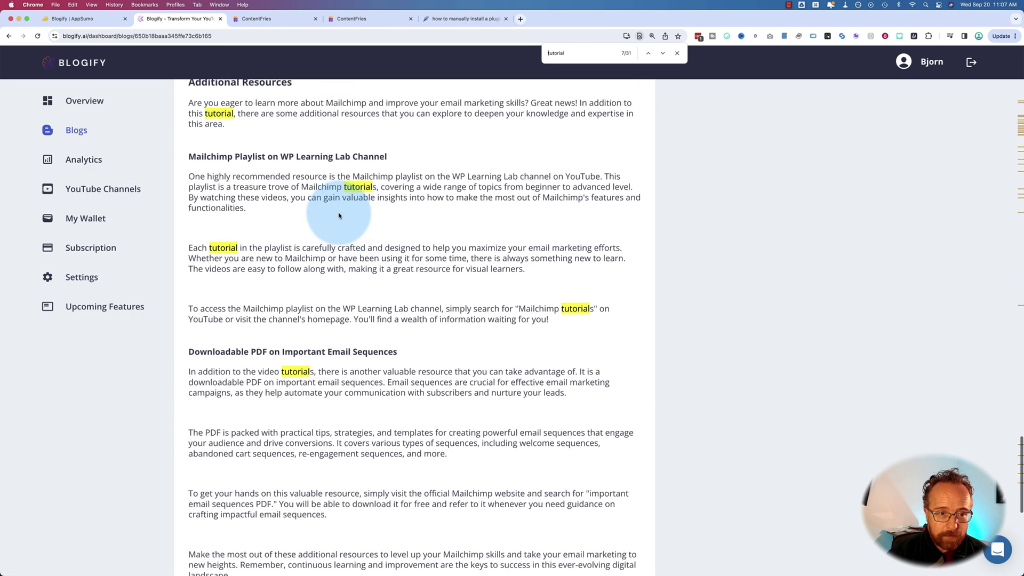
{"action": "scroll", "coordinate": [388, 293], "scroll_direction": "up", "scroll_amount": 4}
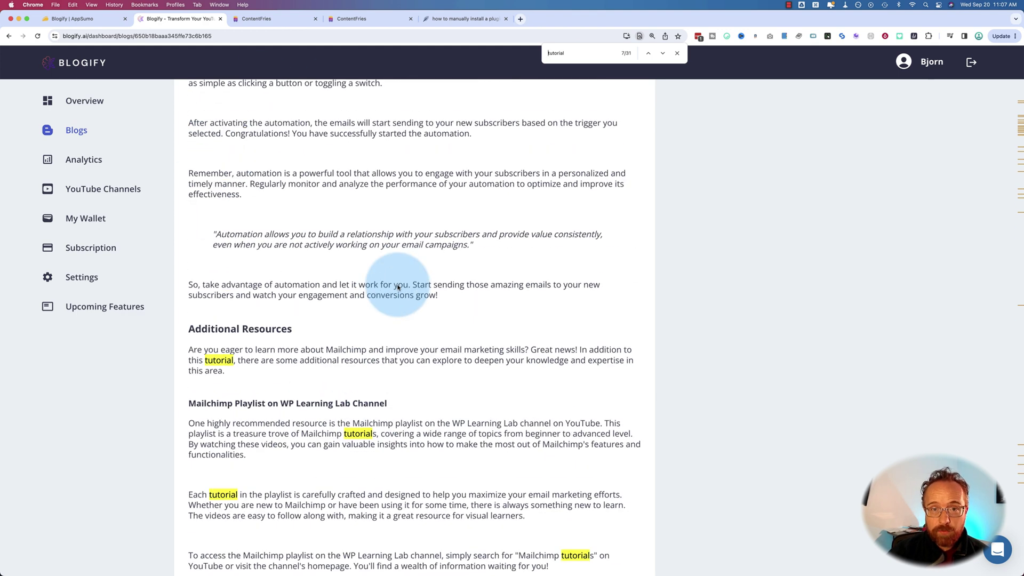
Clear the 'tutorial' search, glance at the NeuronWriter plugin install draft, then return to the Mailchimp article
{"action": "left_click", "coordinate": [677, 53]}
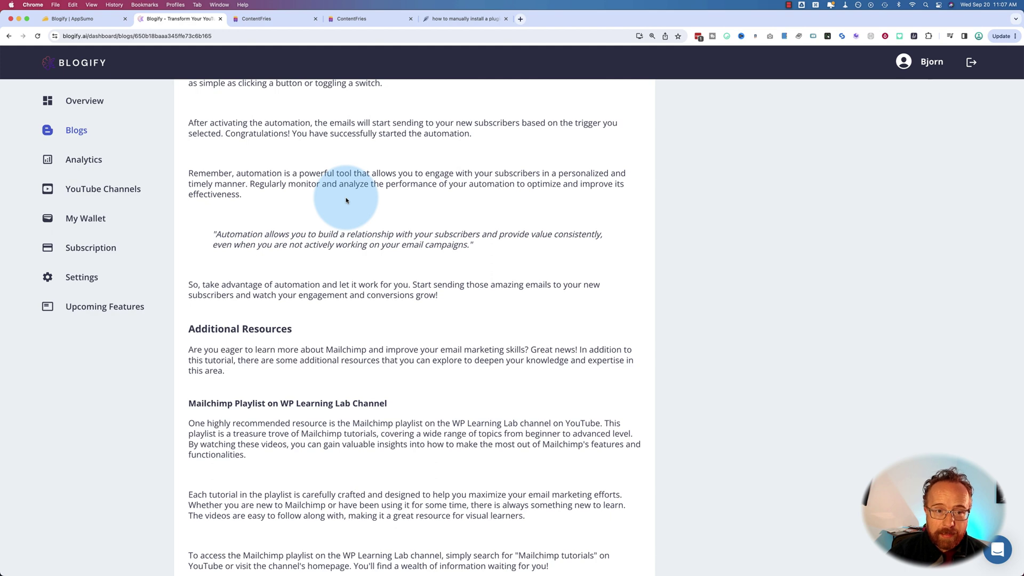
{"action": "left_click", "coordinate": [450, 20]}
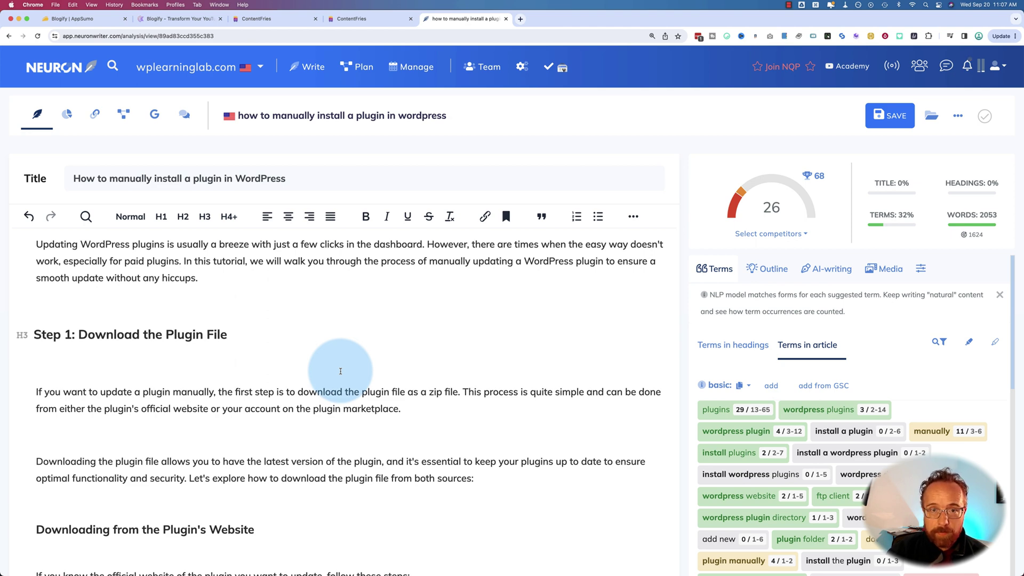
{"action": "left_click", "coordinate": [172, 20]}
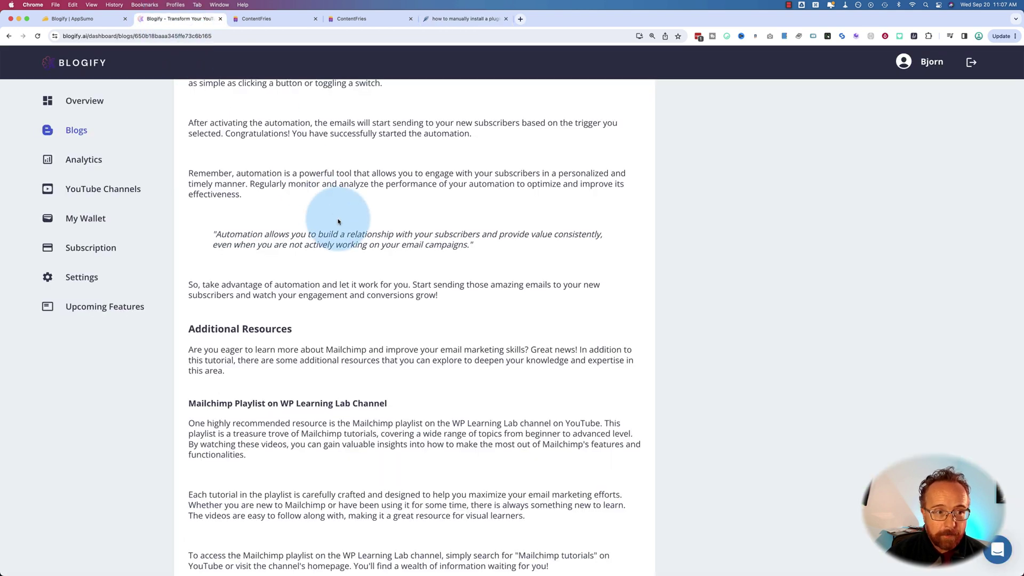
Open Blogify's YouTube Channels page, then highlight AppSumo's $207 Business Plan YouTube channel feature
{"action": "left_click", "coordinate": [82, 193]}
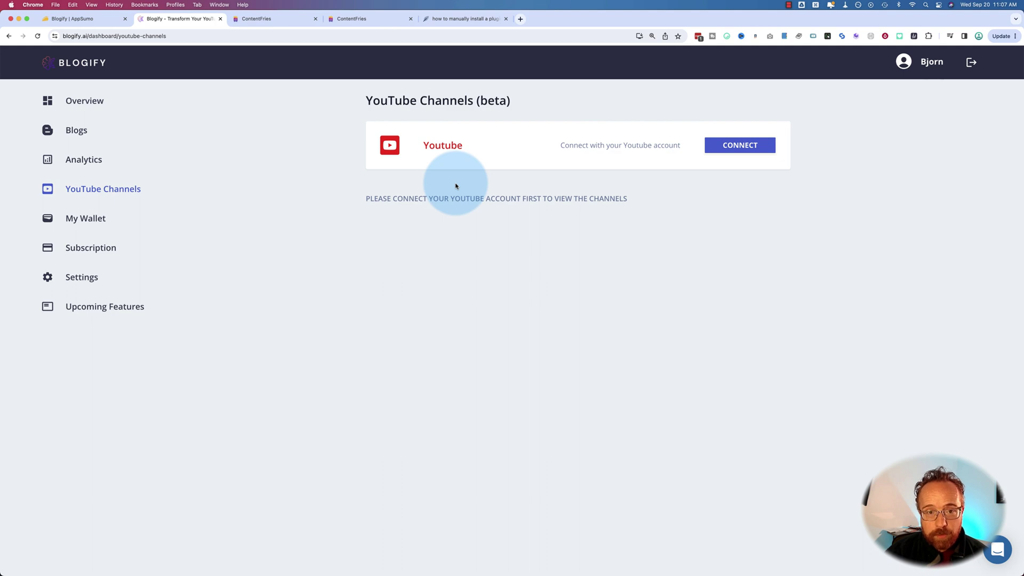
{"action": "left_click", "coordinate": [103, 19]}
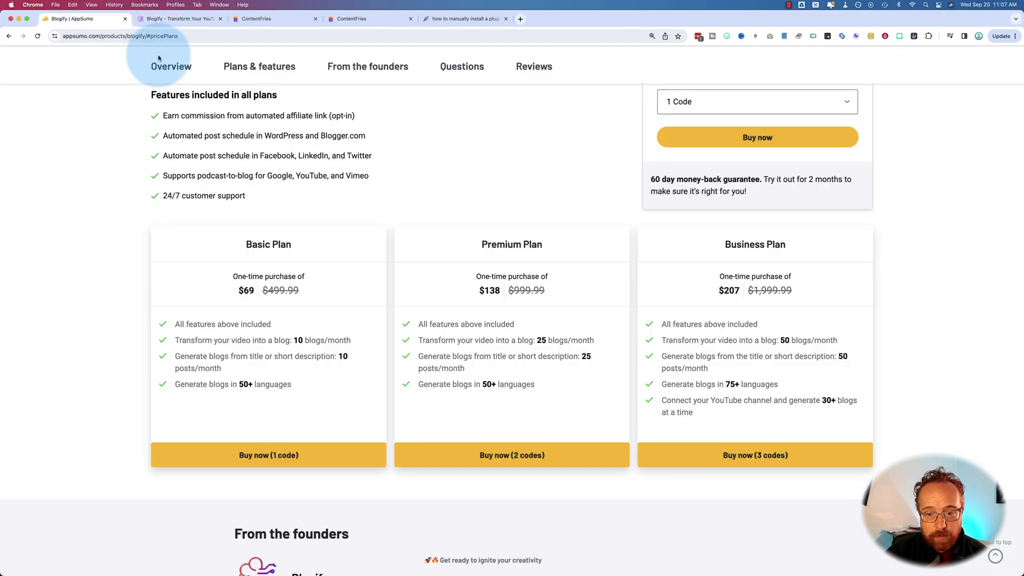
{"action": "left_click_drag", "start_coordinate": [662, 401], "coordinate": [825, 410]}
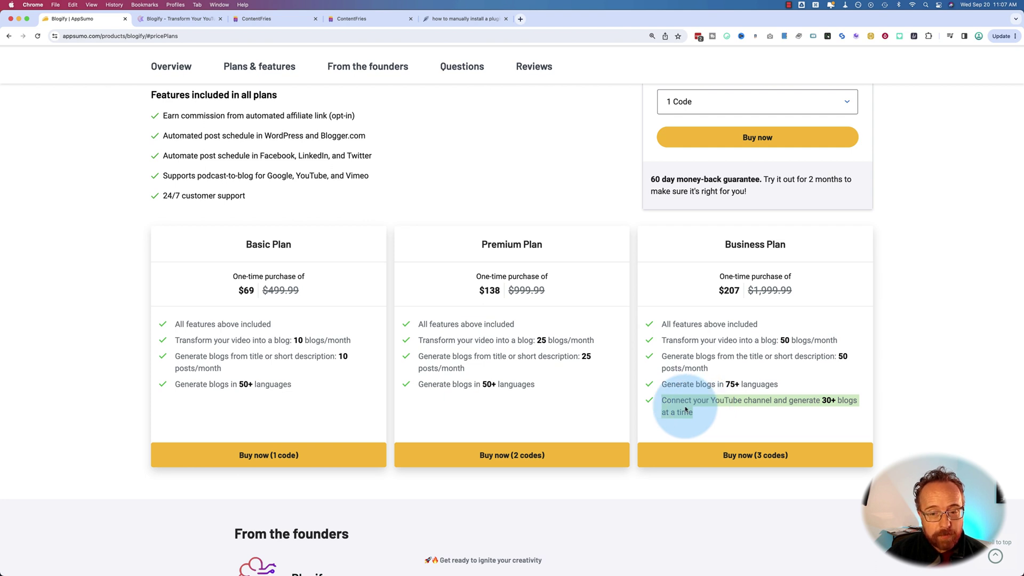
{"action": "left_click", "coordinate": [701, 402]}
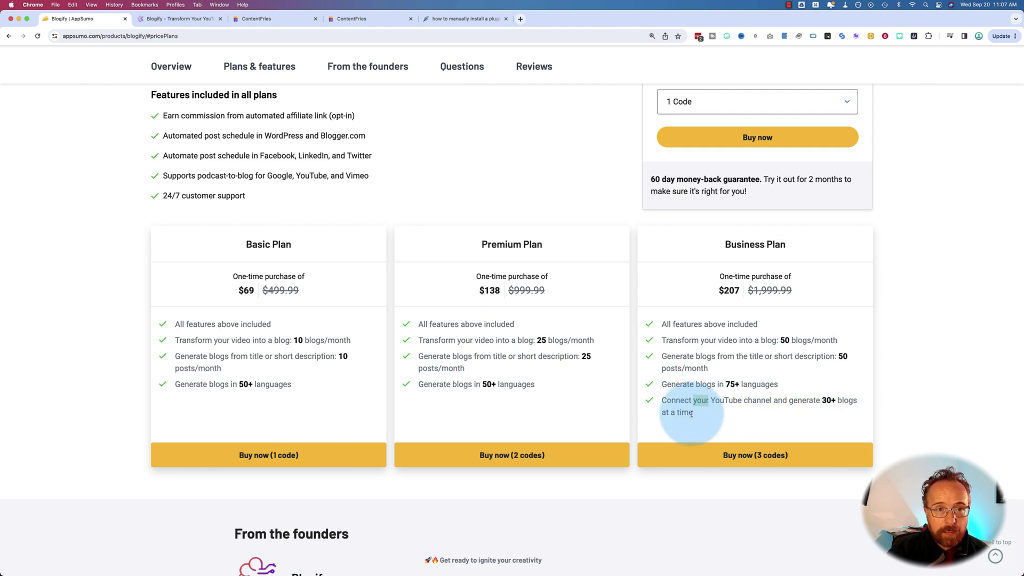
Start connecting a YouTube account from Blogify and pick a Google account
{"action": "left_click", "coordinate": [159, 21]}
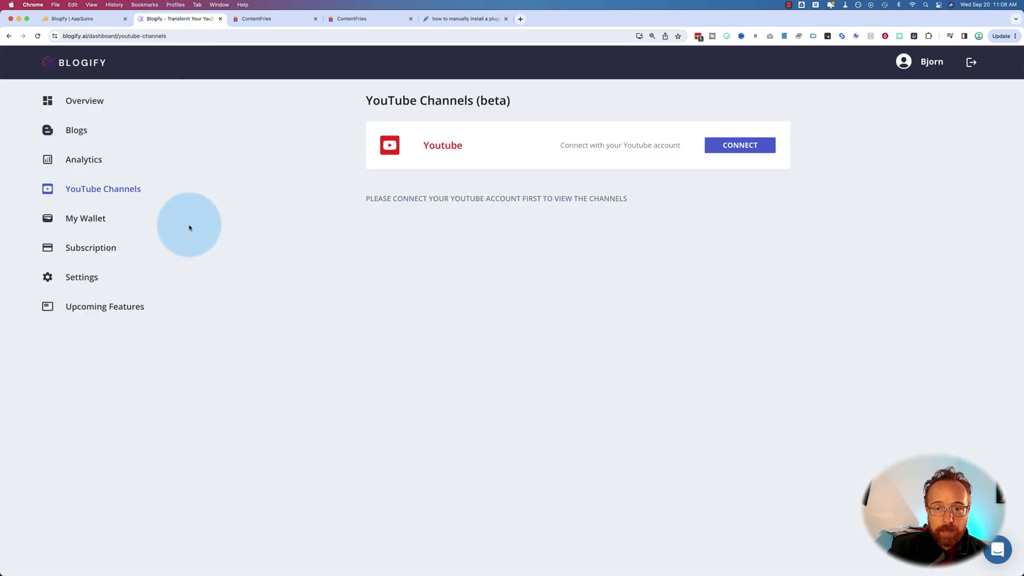
{"action": "left_click", "coordinate": [738, 146]}
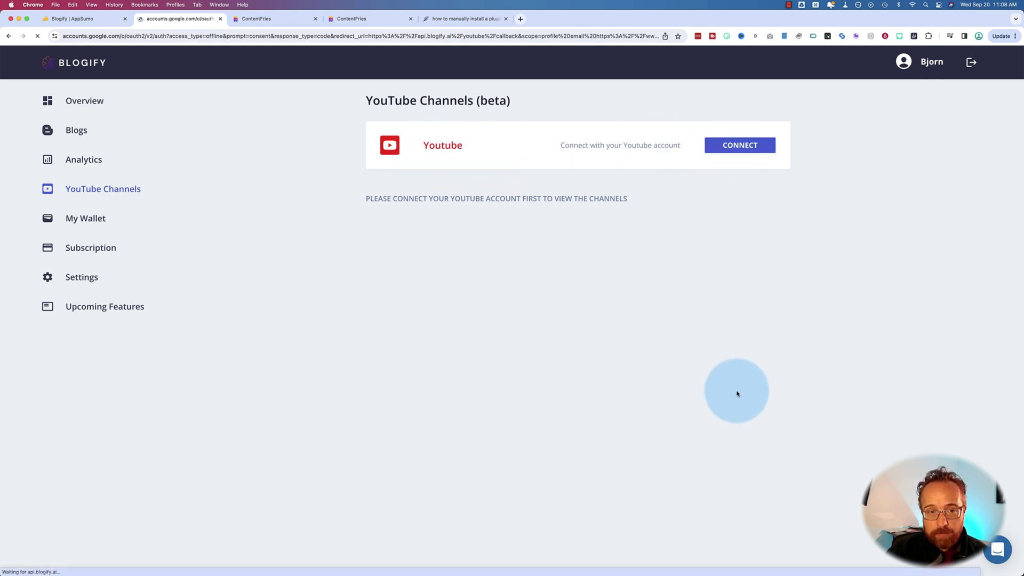
{"action": "left_click", "coordinate": [480, 322]}
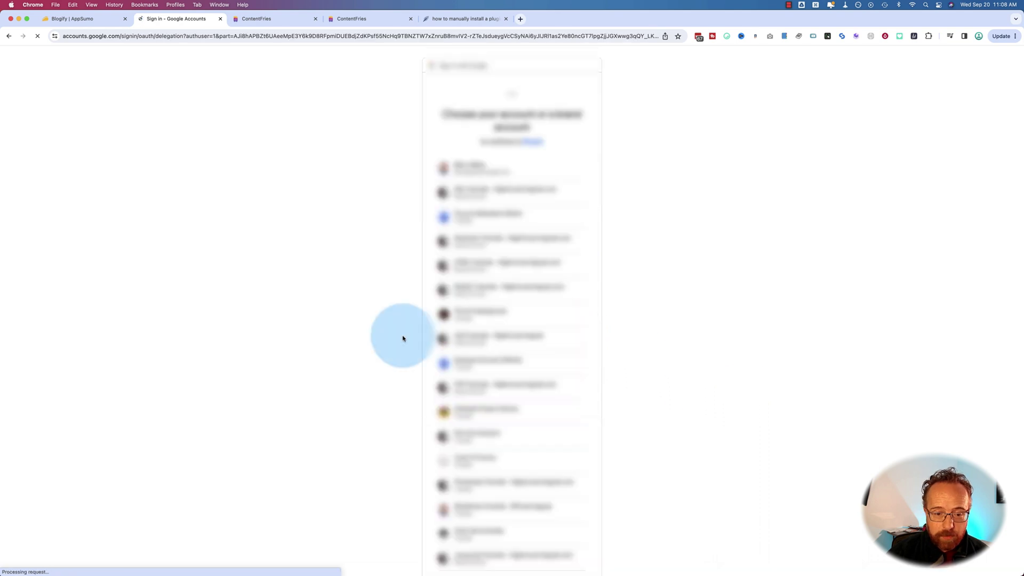
{"action": "scroll", "coordinate": [403, 337], "scroll_direction": "down", "scroll_amount": 3}
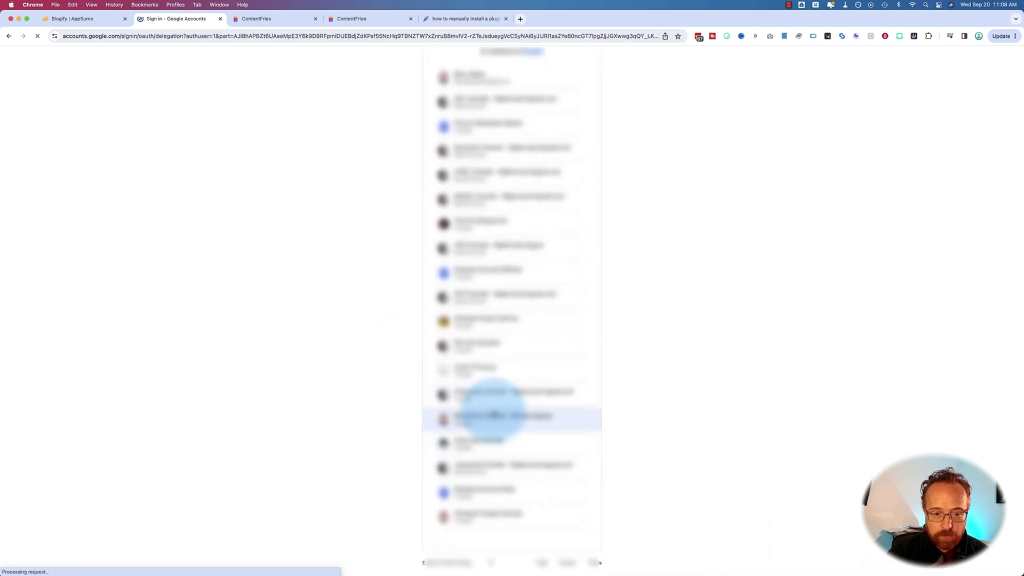
{"action": "scroll", "coordinate": [489, 427], "scroll_direction": "up", "scroll_amount": 1}
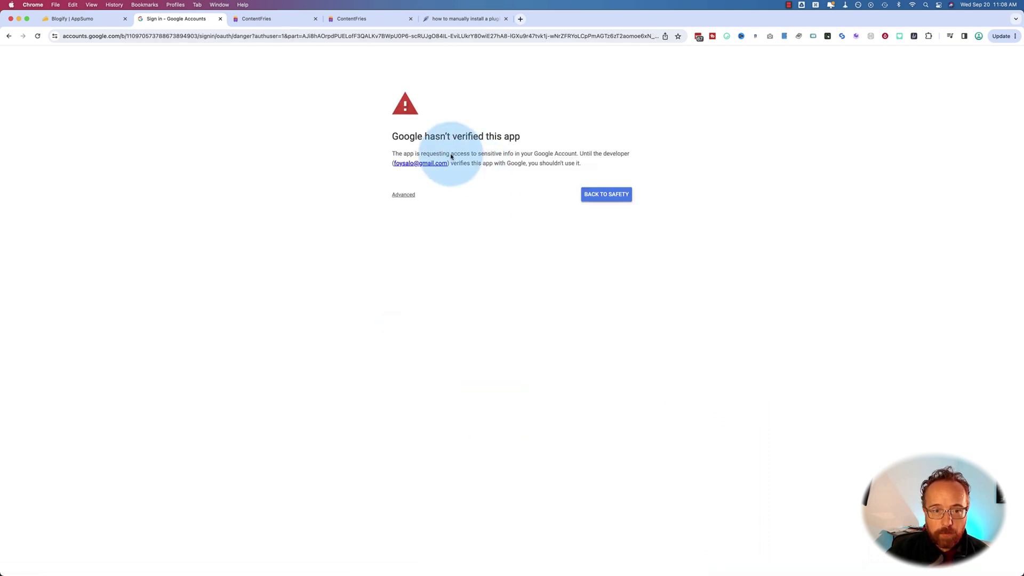
Read Google's unverified-app warning zoomed in, then back out twice to the unconnected YouTube Channels page
{"action": "left_click_drag", "start_coordinate": [394, 137], "coordinate": [556, 140]}
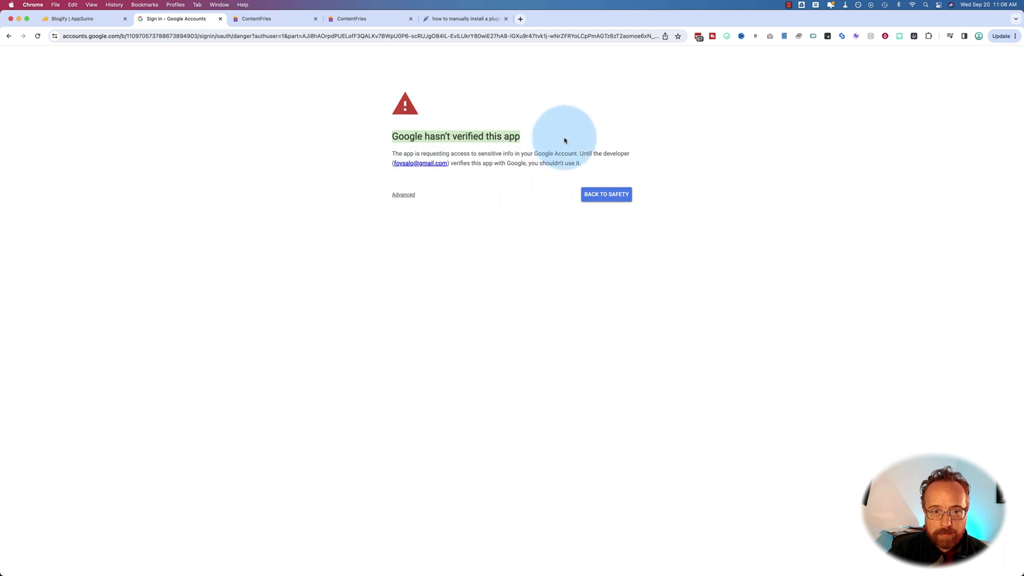
{"action": "key", "text": "super+equal"}
{"action": "key", "text": "super+equal"}
{"action": "key", "text": "super+equal"}
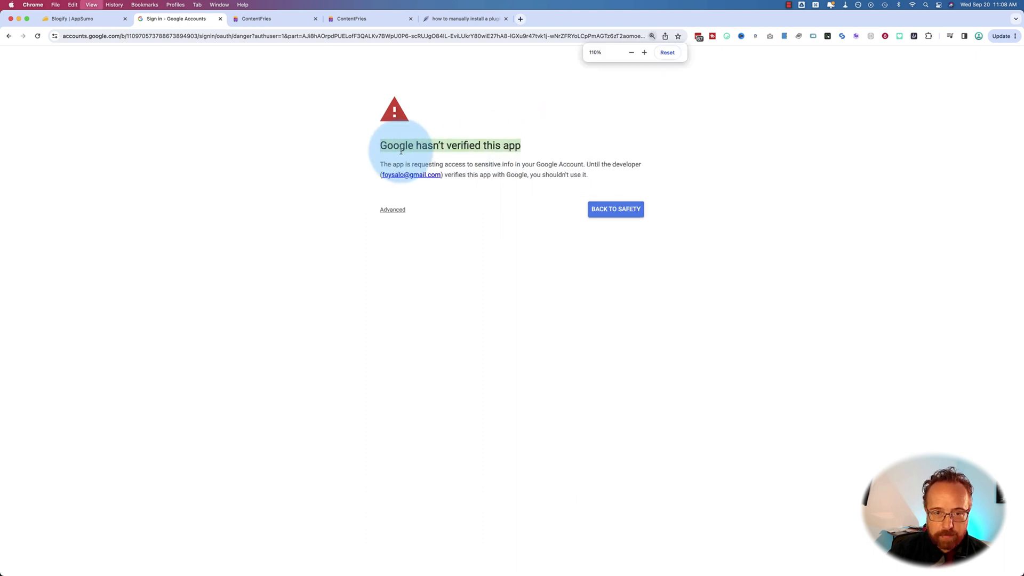
{"action": "left_click_drag", "start_coordinate": [516, 209], "coordinate": [611, 217]}
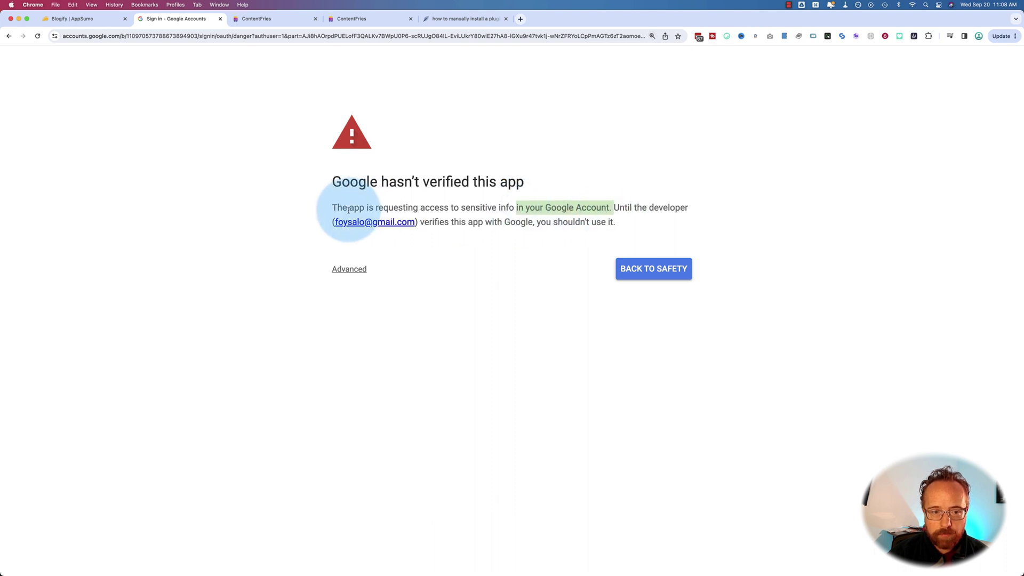
{"action": "left_click_drag", "start_coordinate": [323, 223], "coordinate": [439, 229]}
{"action": "left_click", "coordinate": [442, 224]}
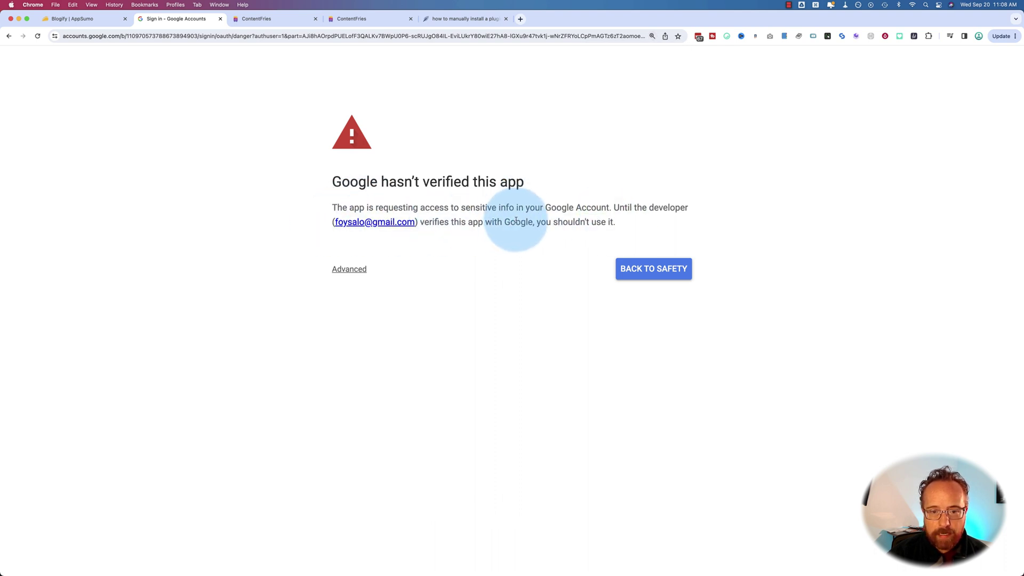
{"action": "left_click_drag", "start_coordinate": [618, 223], "coordinate": [515, 223]}
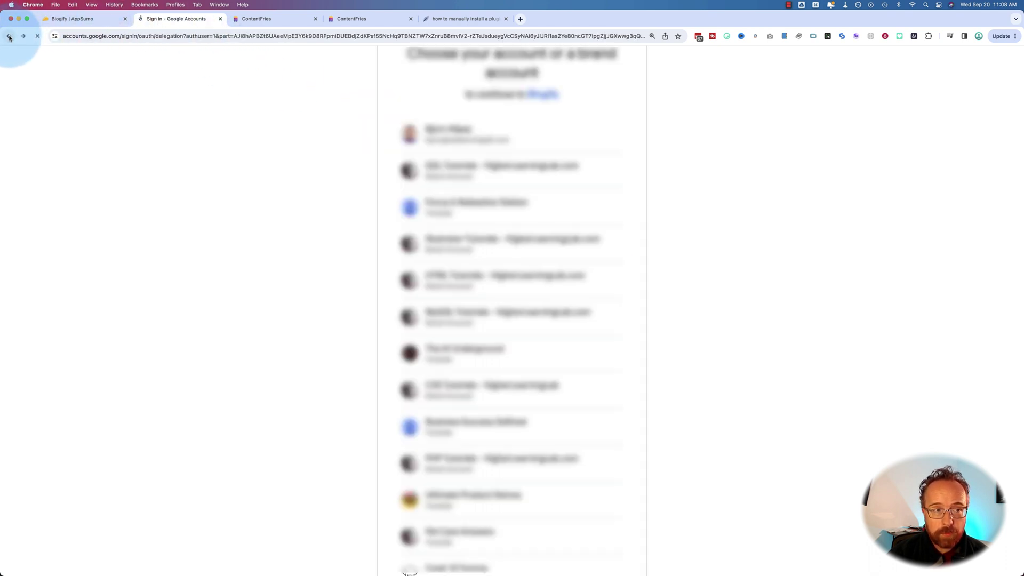
{"action": "left_click", "coordinate": [9, 37]}
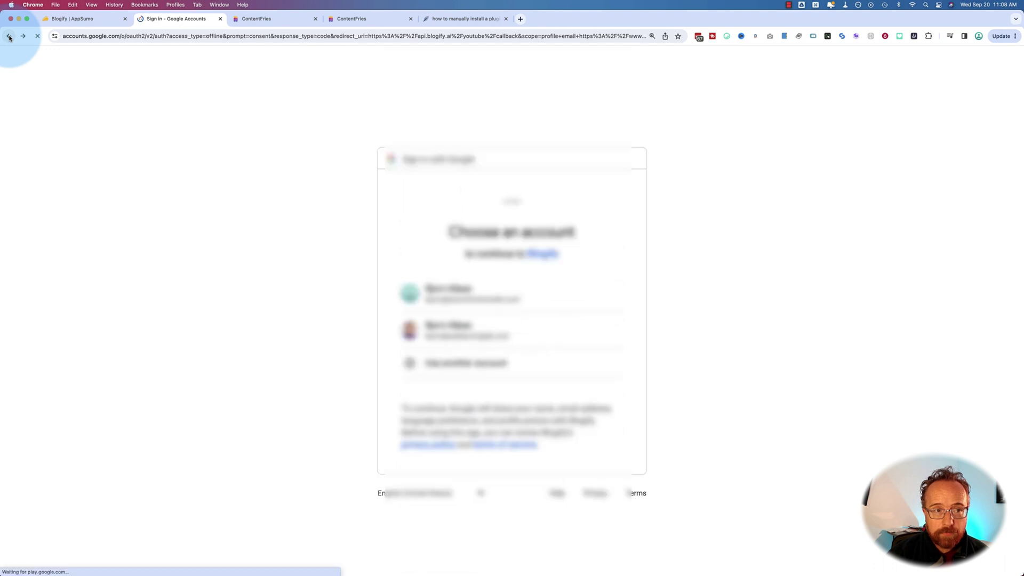
{"action": "left_click", "coordinate": [9, 37]}
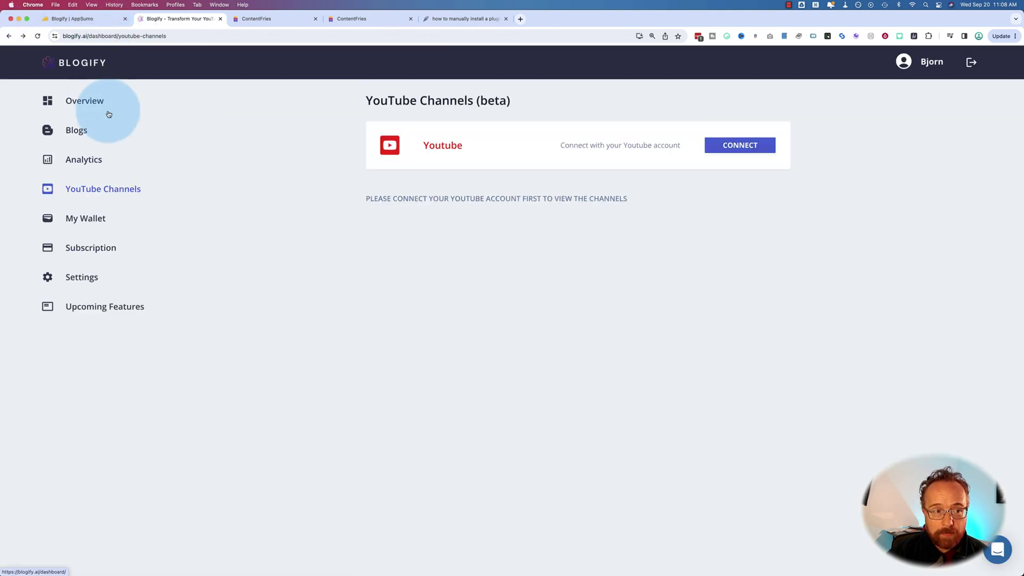
Go via Overview and Blogs to My Wallet, highlighting the $0.00 balance and both blogs' $0.00 earnings
{"action": "left_click", "coordinate": [93, 105]}
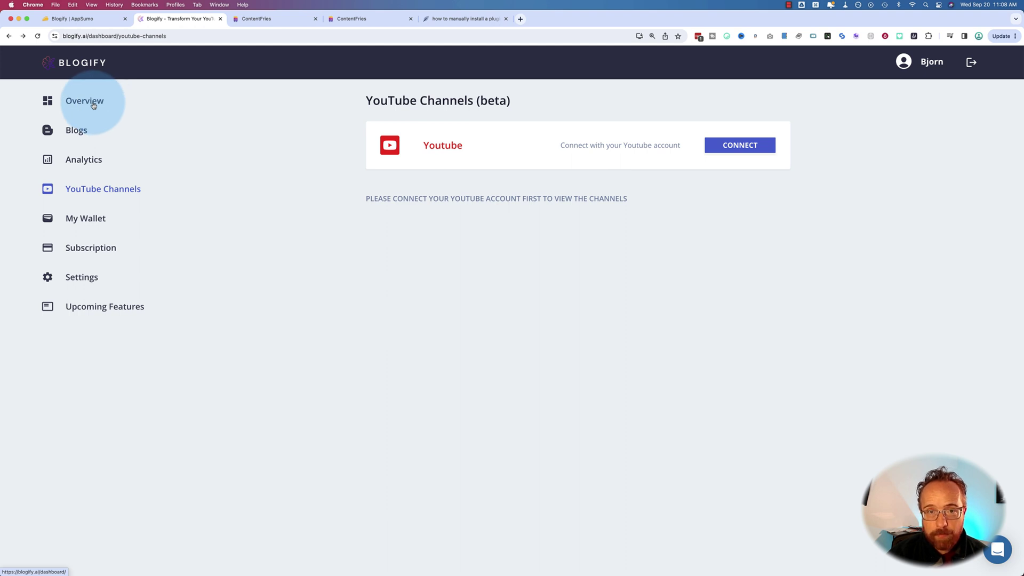
{"action": "left_click", "coordinate": [91, 132]}
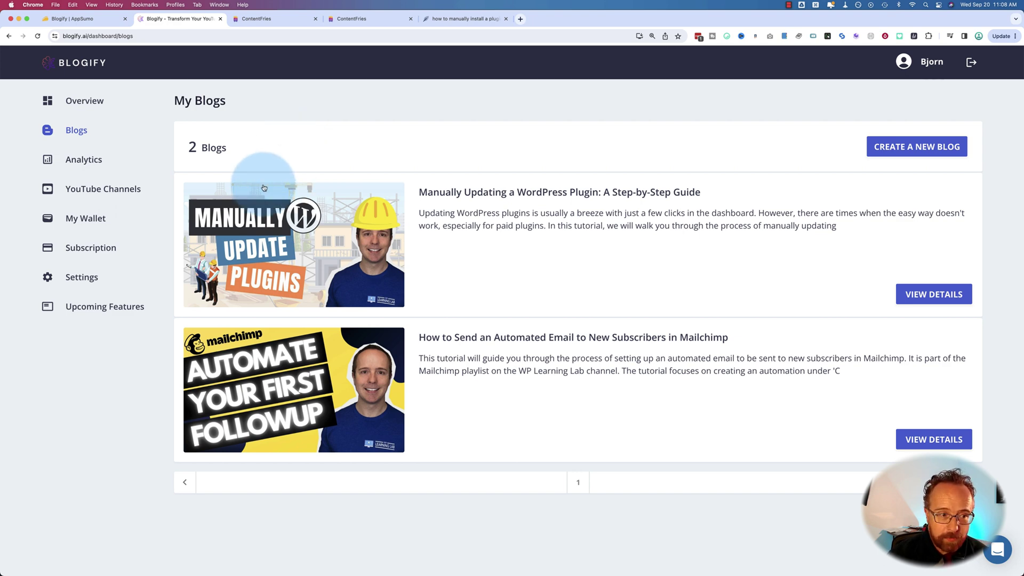
{"action": "left_click", "coordinate": [82, 218]}
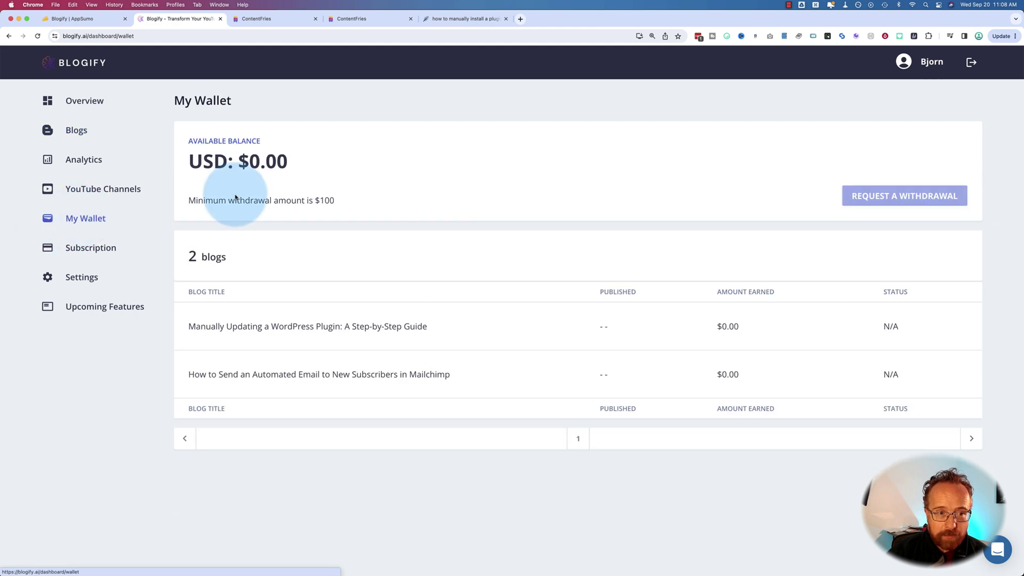
{"action": "left_click_drag", "start_coordinate": [291, 161], "coordinate": [238, 163]}
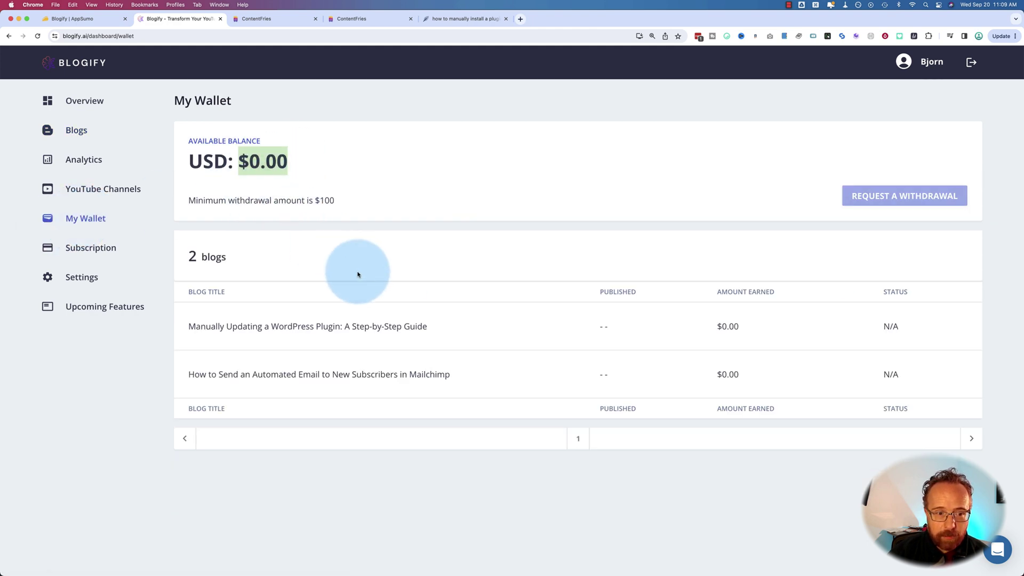
{"action": "left_click_drag", "start_coordinate": [195, 328], "coordinate": [963, 376]}
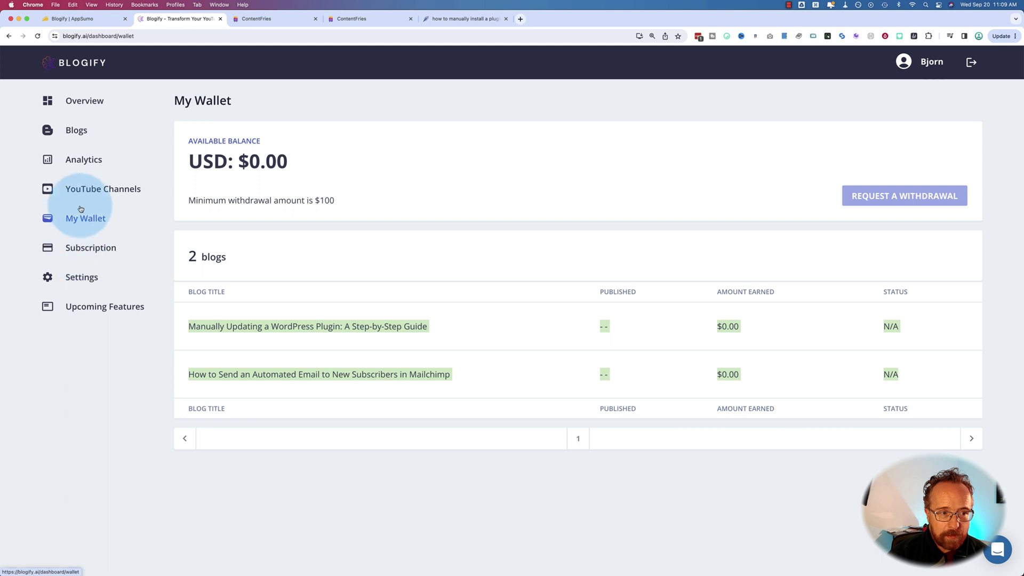
Open Analytics and inspect the 6 total clicks, all from desktop and all from Canada
{"action": "left_click", "coordinate": [82, 159]}
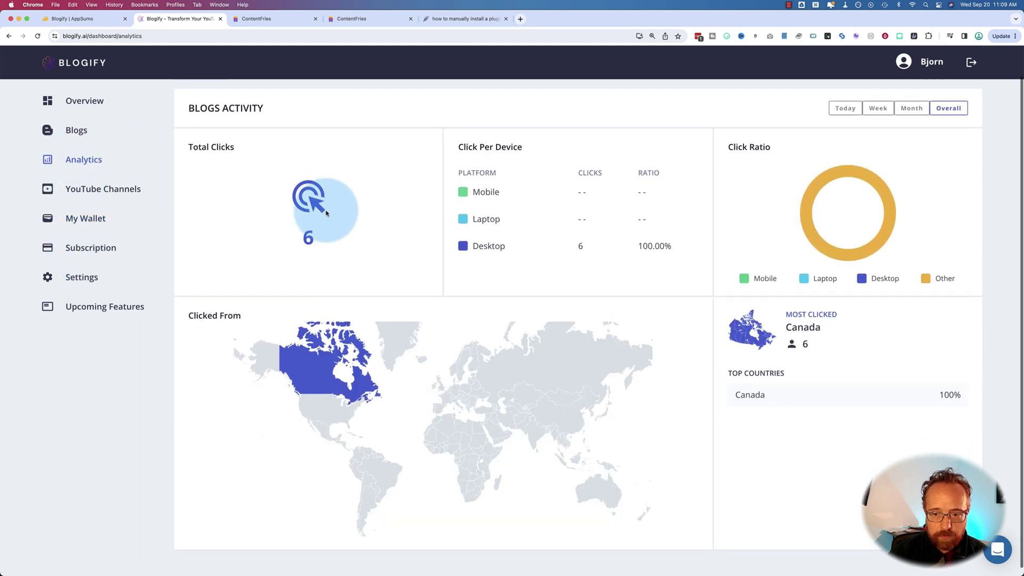
{"action": "scroll", "coordinate": [326, 212], "scroll_direction": "down", "scroll_amount": 1}
{"action": "left_click_drag", "start_coordinate": [812, 331], "coordinate": [779, 346]}
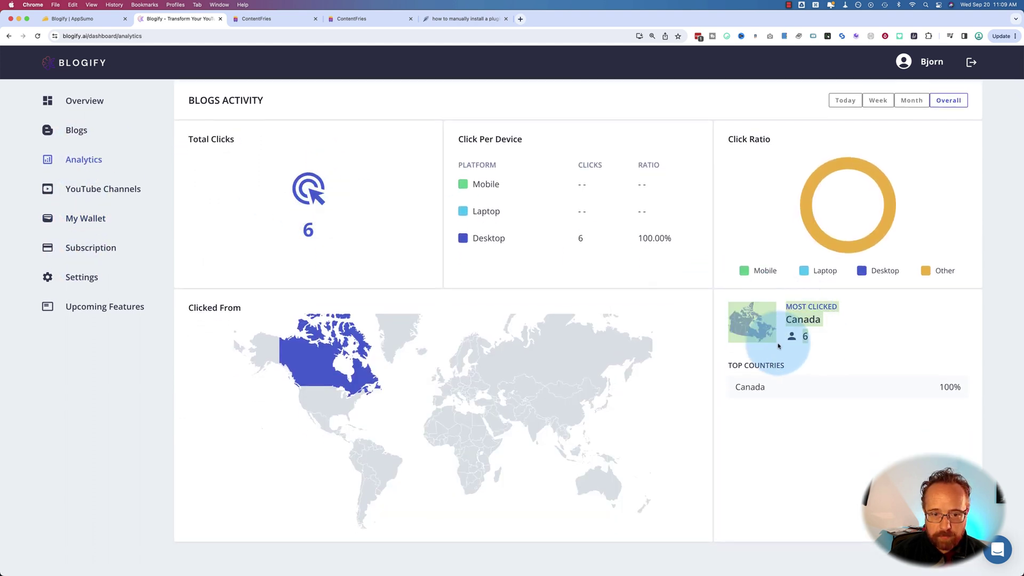
{"action": "scroll", "coordinate": [297, 285], "scroll_direction": "down", "scroll_amount": 1}
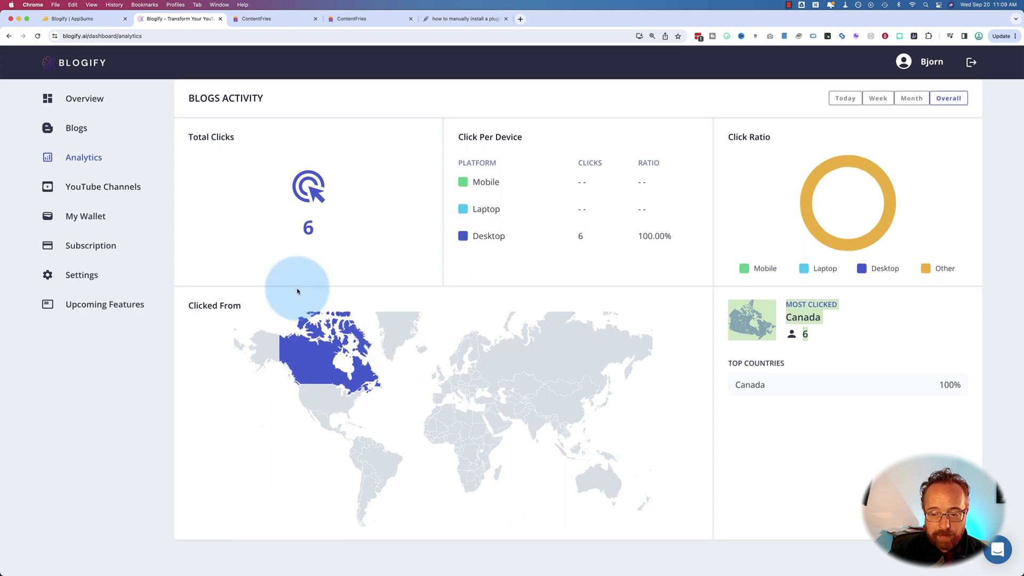
{"action": "scroll", "coordinate": [297, 291], "scroll_direction": "up", "scroll_amount": 1}
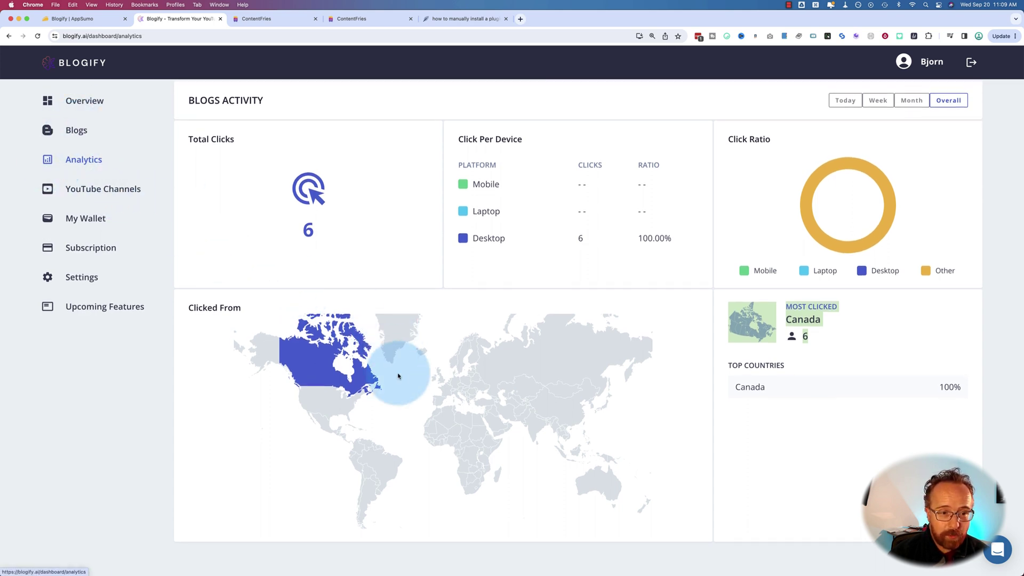
Open Blogify's subscription plans and compare AppSumo's $69 Basic Plan with its 10 blogs allowance
{"action": "left_click", "coordinate": [90, 247]}
{"action": "scroll", "coordinate": [203, 215], "scroll_direction": "down", "scroll_amount": 3}
{"action": "scroll", "coordinate": [203, 215], "scroll_direction": "down", "scroll_amount": 1}
{"action": "left_click_drag", "start_coordinate": [224, 170], "coordinate": [301, 170]}
{"action": "scroll", "coordinate": [299, 167], "scroll_direction": "up", "scroll_amount": 1}
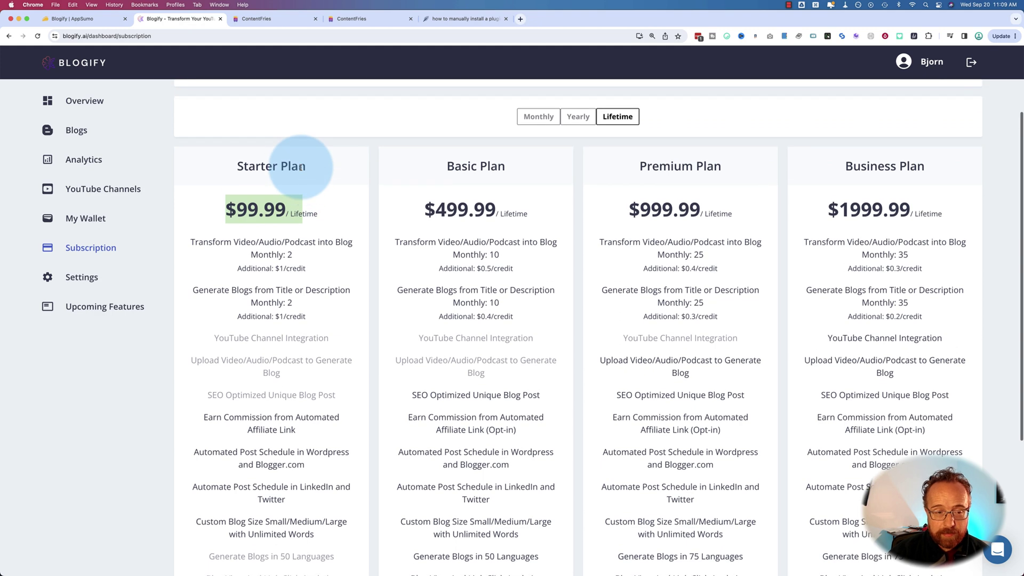
{"action": "left_click", "coordinate": [83, 19]}
{"action": "left_click_drag", "start_coordinate": [236, 290], "coordinate": [258, 293]}
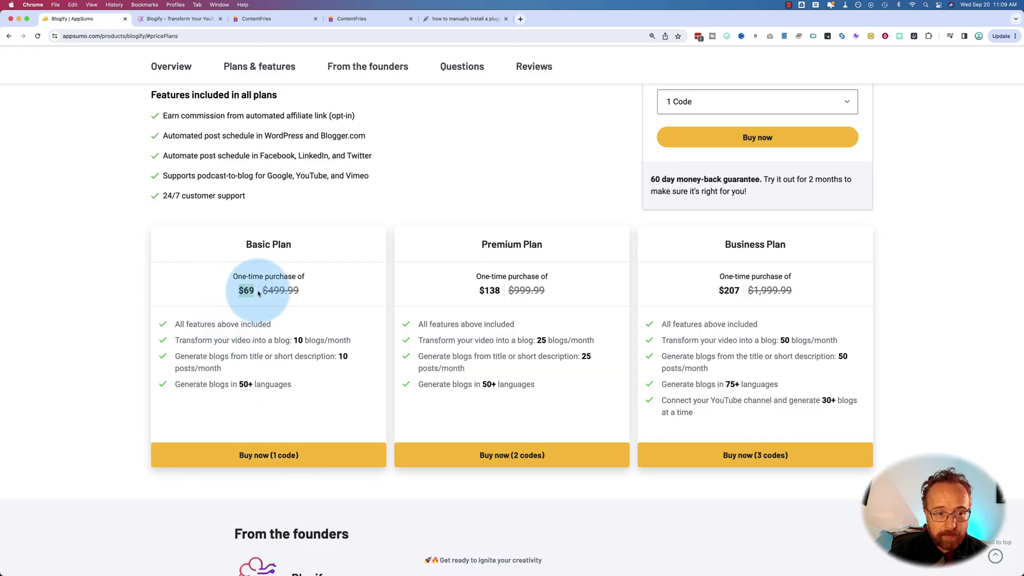
{"action": "left_click_drag", "start_coordinate": [292, 340], "coordinate": [326, 340]}
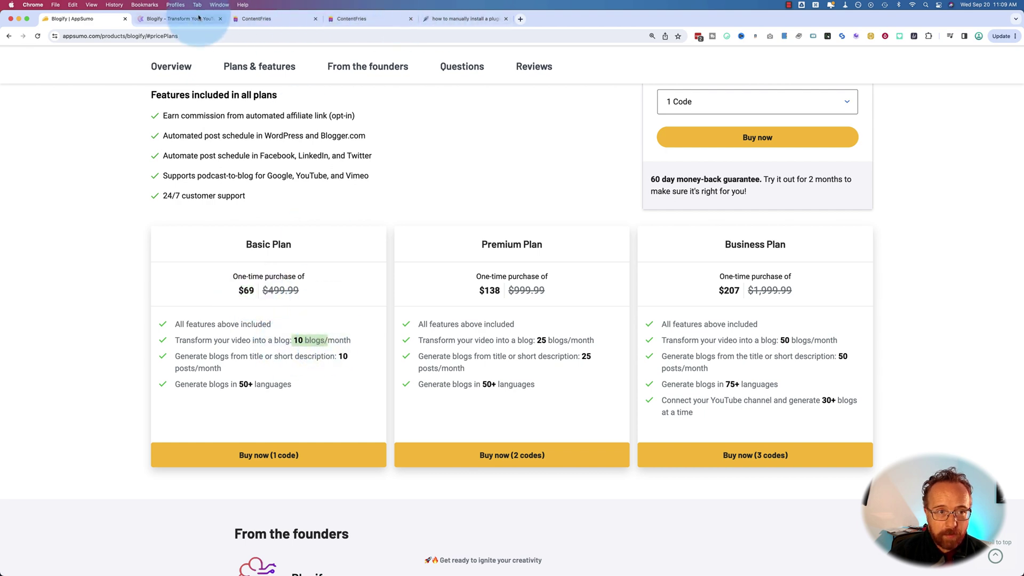
Highlight the Starter plan's monthly blog allowance and the Basic plan's monthly video-to-blog allowance
{"action": "left_click", "coordinate": [176, 19]}
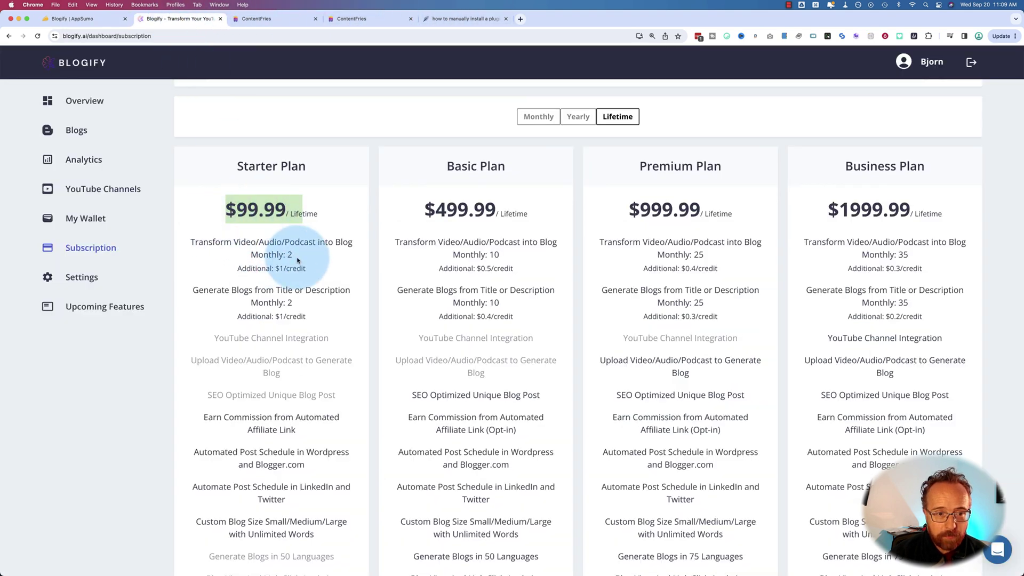
{"action": "left_click_drag", "start_coordinate": [297, 256], "coordinate": [236, 255]}
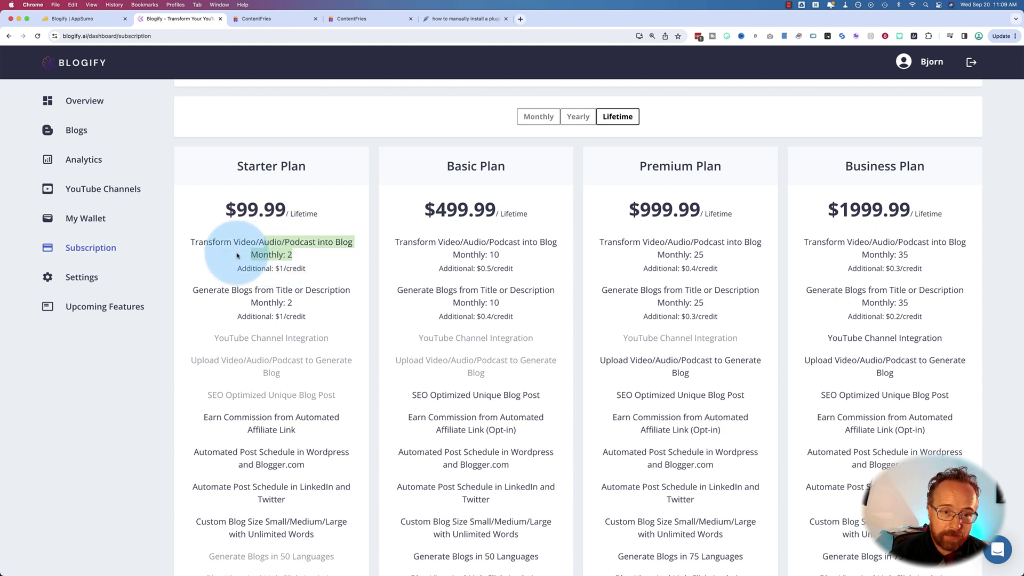
{"action": "left_click", "coordinate": [438, 215]}
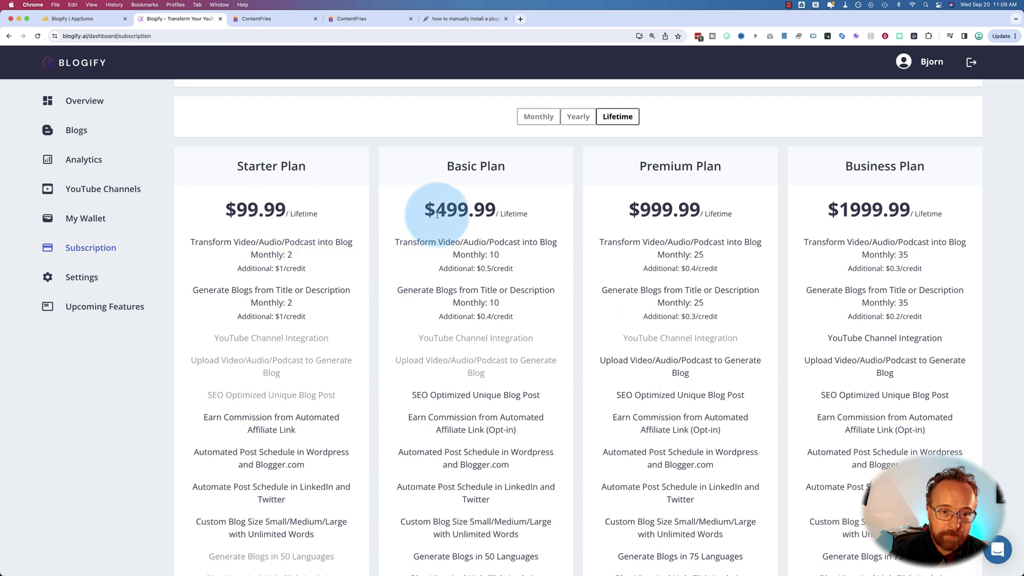
{"action": "left_click_drag", "start_coordinate": [437, 215], "coordinate": [438, 245]}
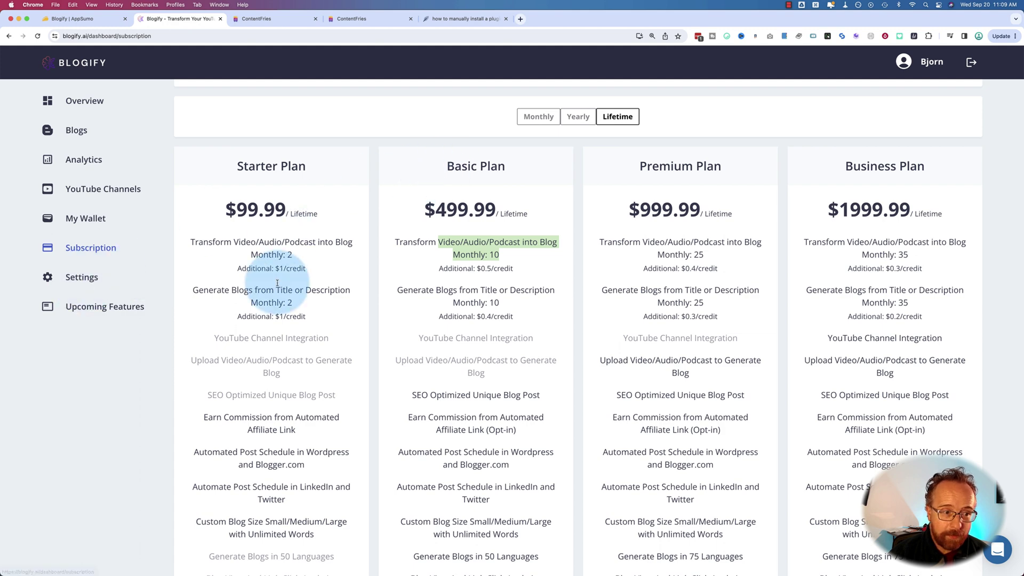
{"action": "left_click", "coordinate": [80, 307]}
Highlight Version 1.0's completed features and the 4000 words blog improvement on the roadmap
{"action": "scroll", "coordinate": [497, 311], "scroll_direction": "down", "scroll_amount": 2}
{"action": "scroll", "coordinate": [497, 311], "scroll_direction": "down", "scroll_amount": 7}
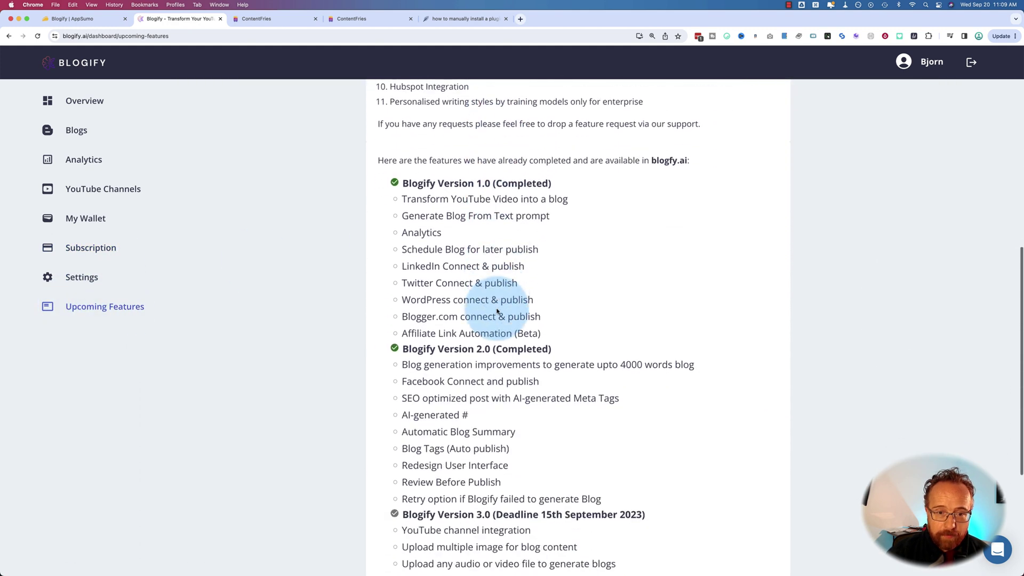
{"action": "left_click_drag", "start_coordinate": [373, 136], "coordinate": [535, 286]}
{"action": "scroll", "coordinate": [535, 287], "scroll_direction": "down", "scroll_amount": 2}
{"action": "left_click_drag", "start_coordinate": [399, 235], "coordinate": [543, 250]}
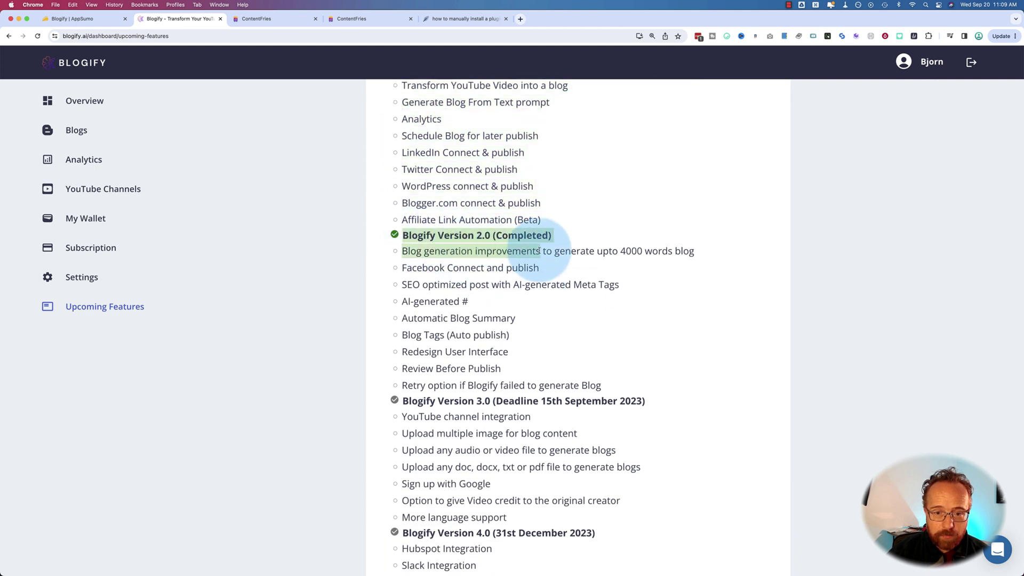
{"action": "left_click_drag", "start_coordinate": [621, 250], "coordinate": [692, 251]}
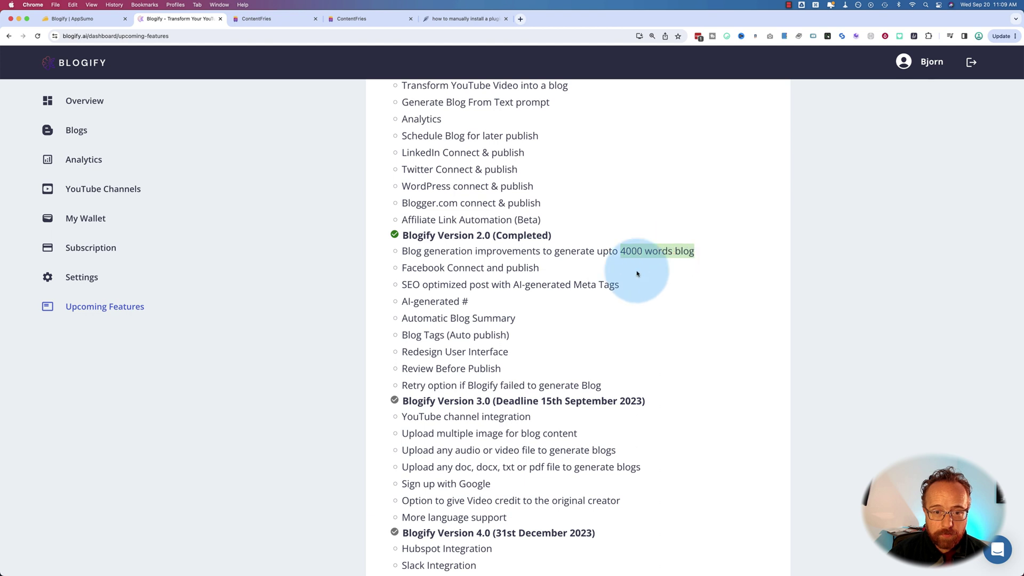
{"action": "scroll", "coordinate": [541, 297], "scroll_direction": "down", "scroll_amount": 2}
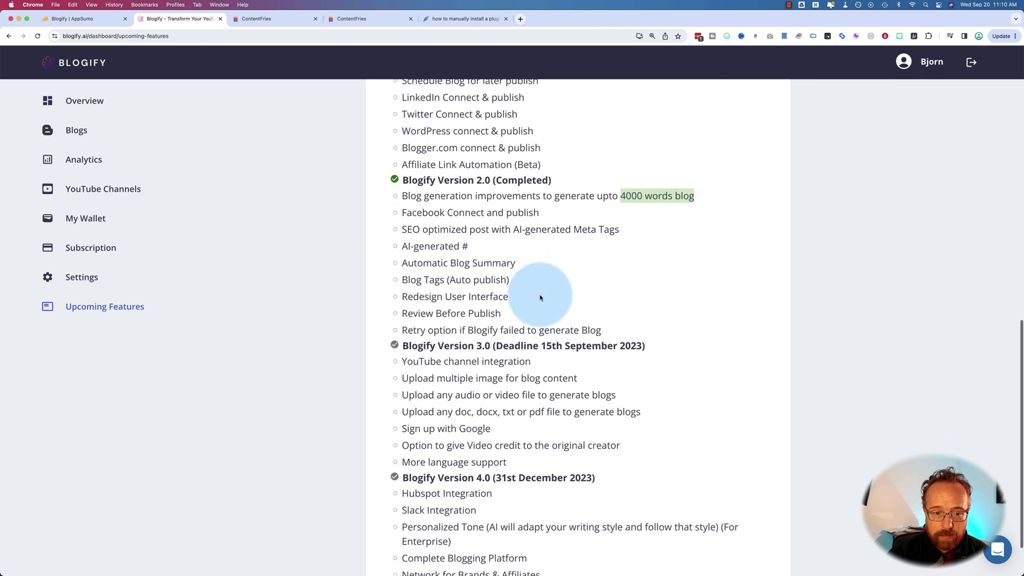
{"action": "scroll", "coordinate": [541, 298], "scroll_direction": "down", "scroll_amount": 2}
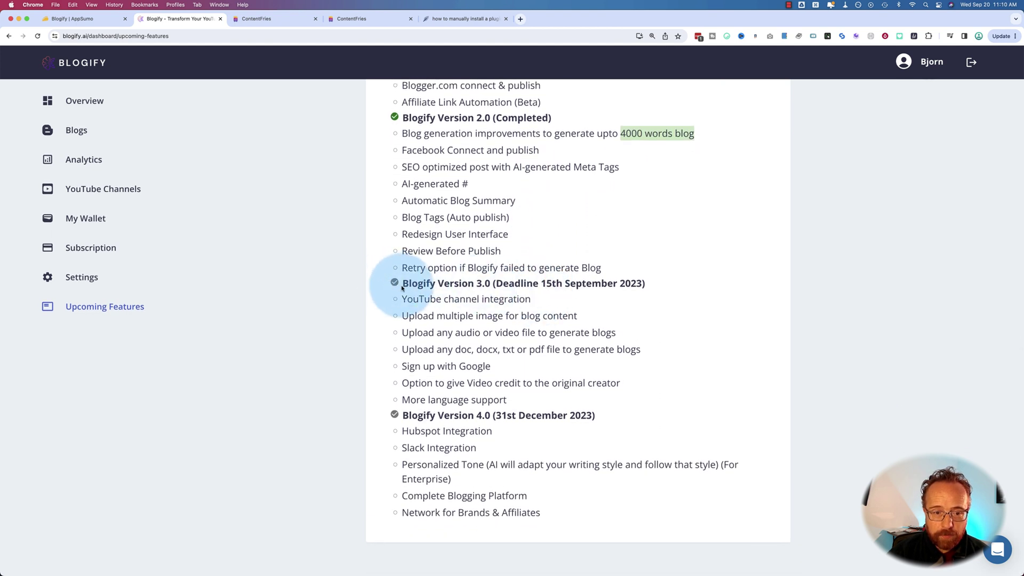
Highlight the planned Version 3.0 features, Version 4.0's 31st December 2023 deadline, and Complete Blogging Platform
{"action": "left_click_drag", "start_coordinate": [402, 287], "coordinate": [516, 399]}
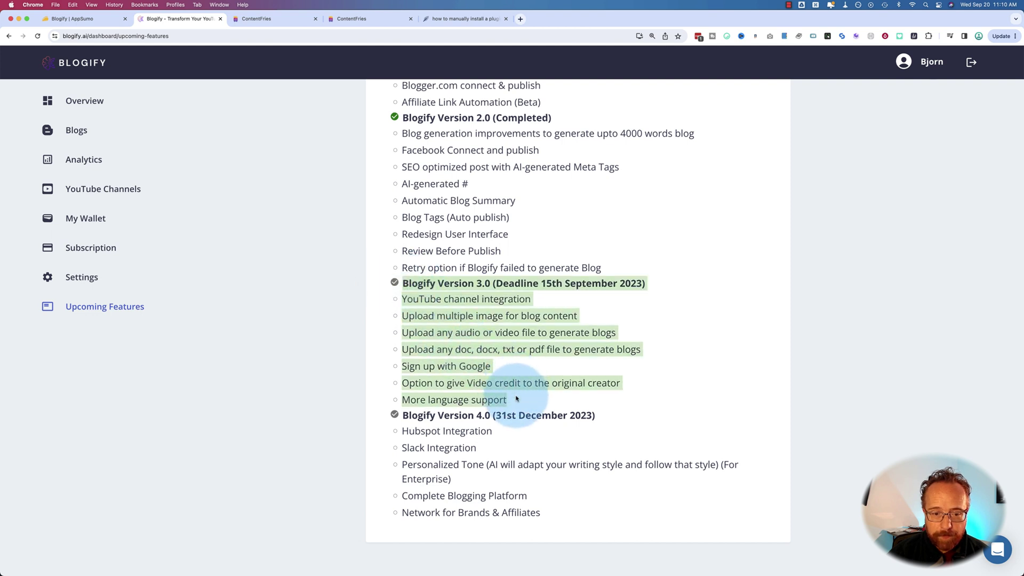
{"action": "left_click", "coordinate": [514, 400]}
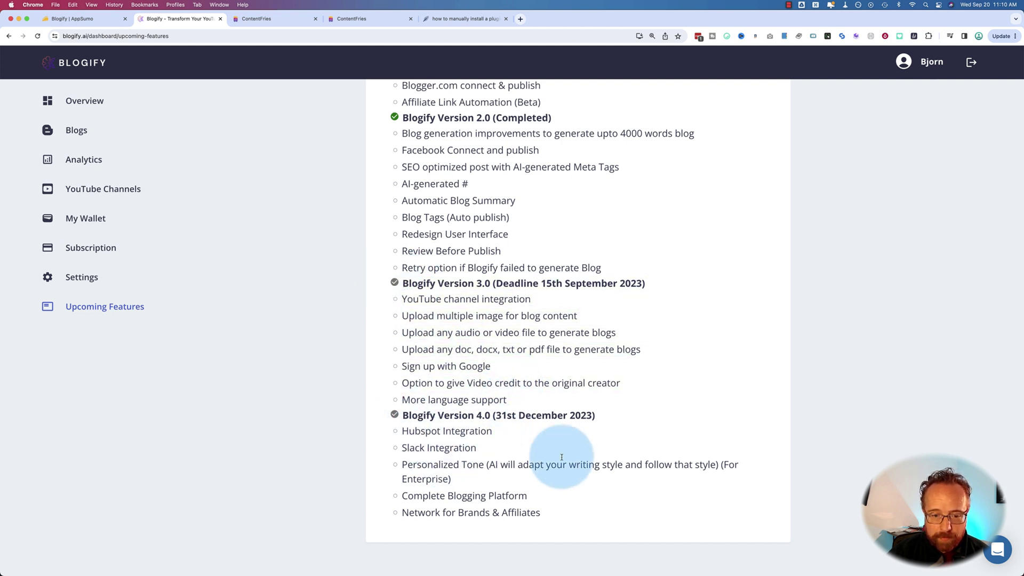
{"action": "left_click_drag", "start_coordinate": [495, 416], "coordinate": [596, 416]}
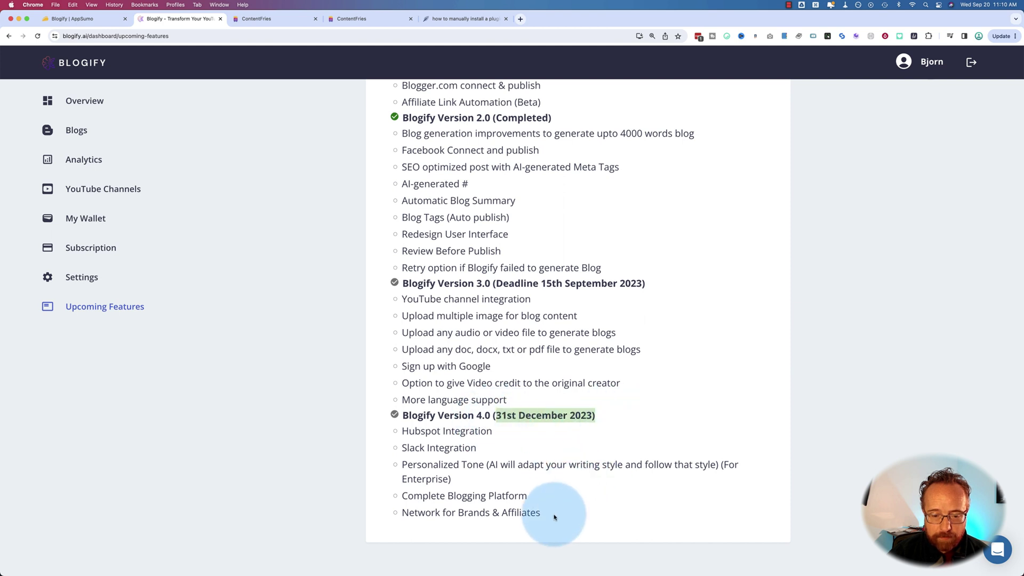
{"action": "scroll", "coordinate": [436, 459], "scroll_direction": "up", "scroll_amount": 1}
{"action": "scroll", "coordinate": [436, 459], "scroll_direction": "down", "scroll_amount": 1}
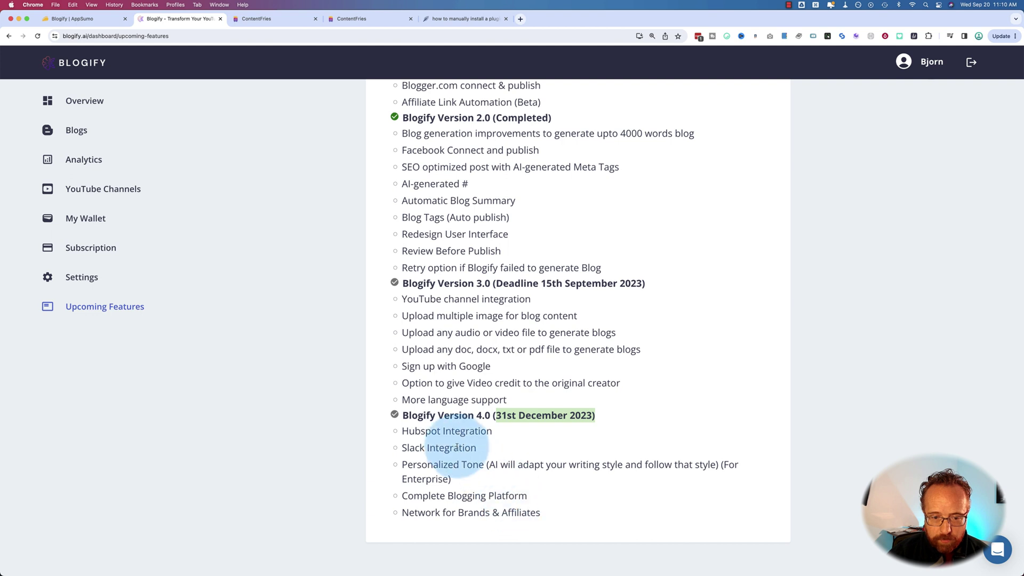
{"action": "left_click", "coordinate": [433, 380]}
{"action": "scroll", "coordinate": [435, 383], "scroll_direction": "up", "scroll_amount": 1}
{"action": "scroll", "coordinate": [435, 383], "scroll_direction": "up", "scroll_amount": 4}
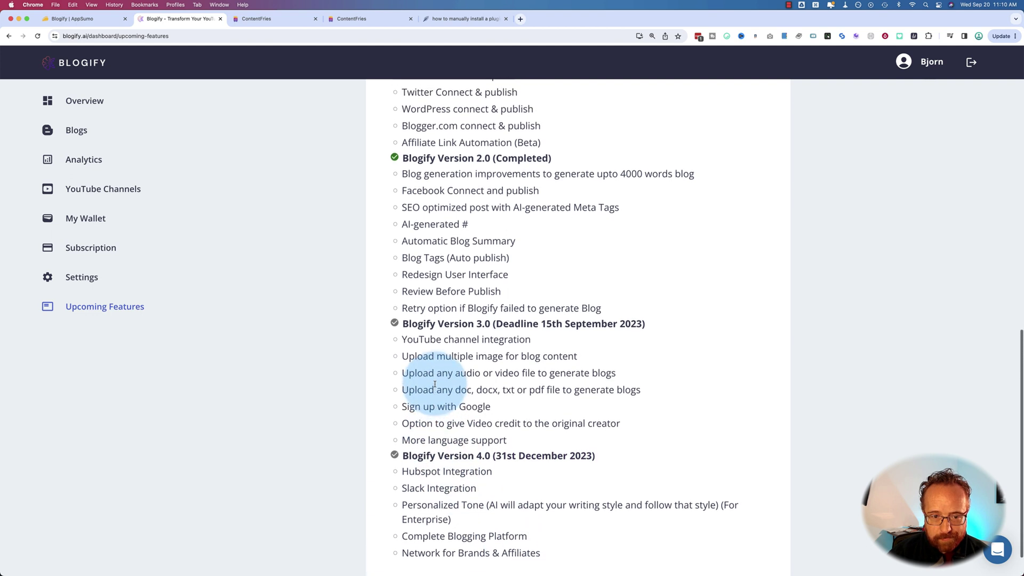
{"action": "scroll", "coordinate": [435, 383], "scroll_direction": "down", "scroll_amount": 5}
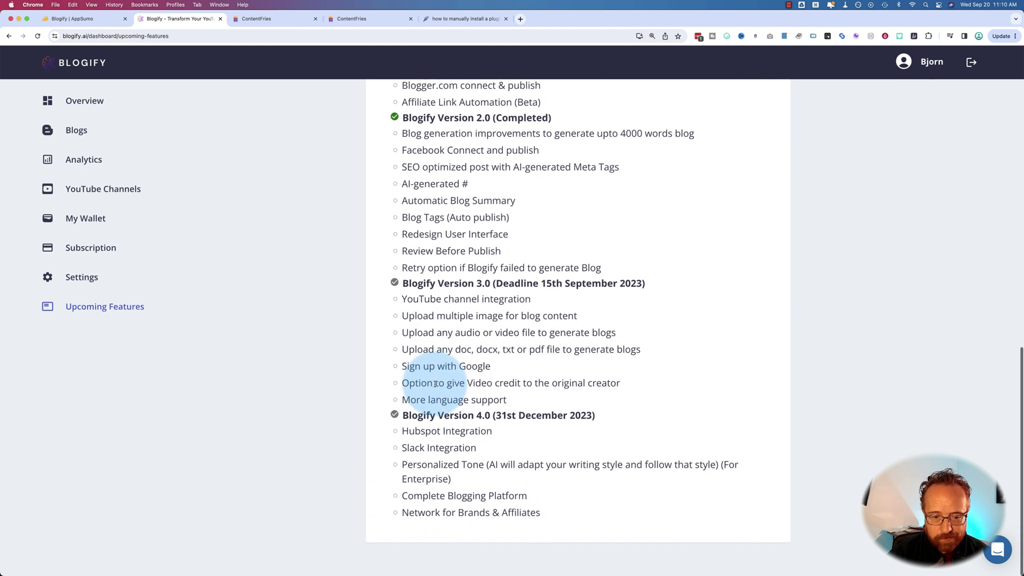
{"action": "left_click_drag", "start_coordinate": [408, 495], "coordinate": [496, 493]}
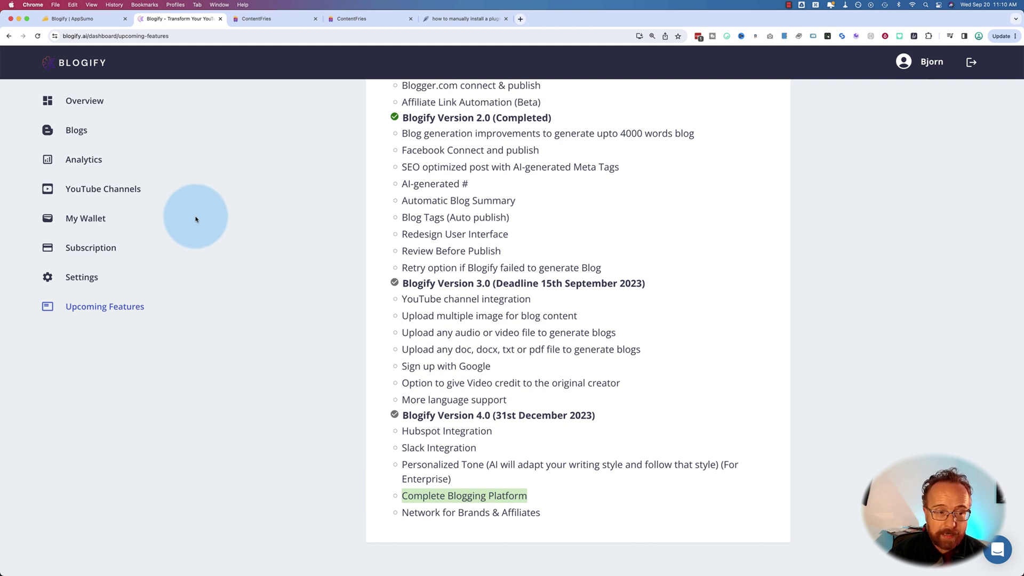
Review Blogify's My Profile, Interests, Connect Blogs and Connect Social Accounts settings, then return to AppSumo's pricing
{"action": "left_click", "coordinate": [87, 276]}
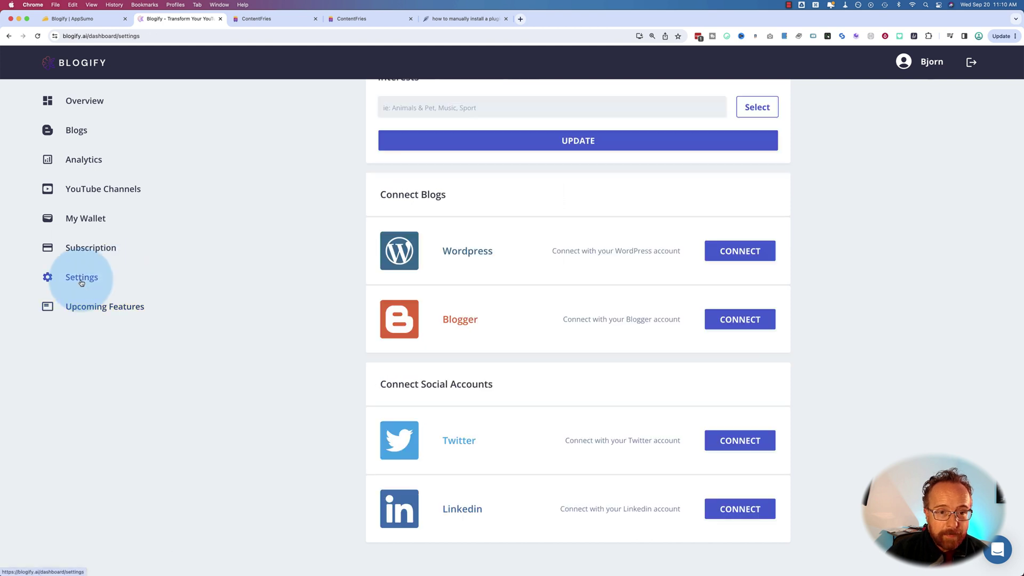
{"action": "scroll", "coordinate": [567, 261], "scroll_direction": "up", "scroll_amount": 5}
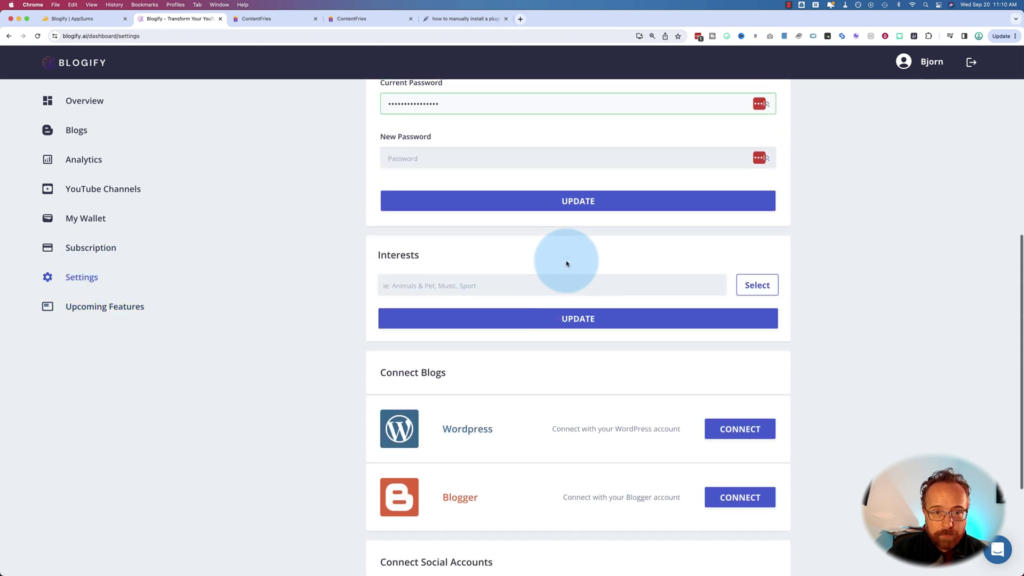
{"action": "scroll", "coordinate": [566, 260], "scroll_direction": "up", "scroll_amount": 5}
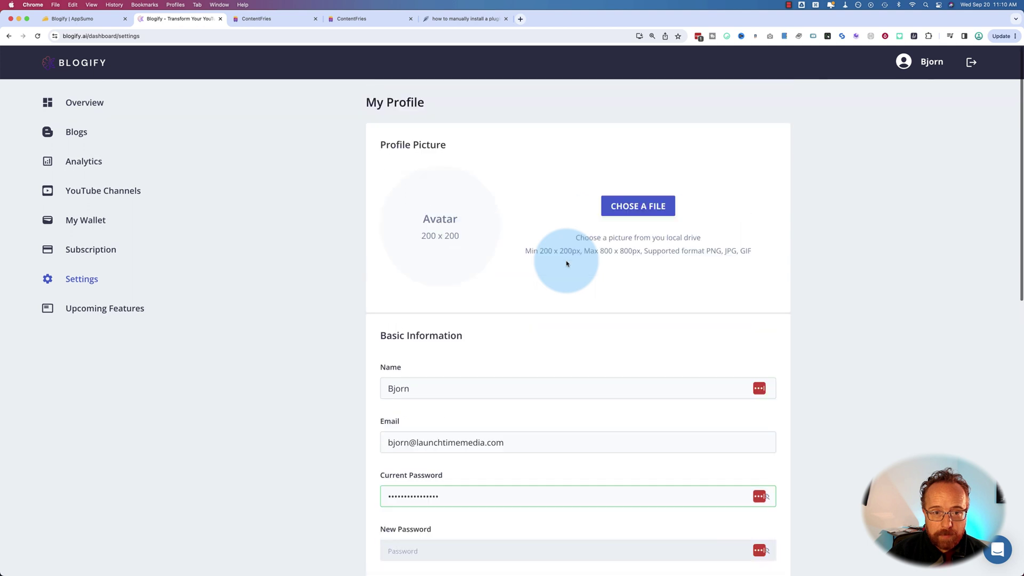
{"action": "scroll", "coordinate": [523, 320], "scroll_direction": "down", "scroll_amount": 8}
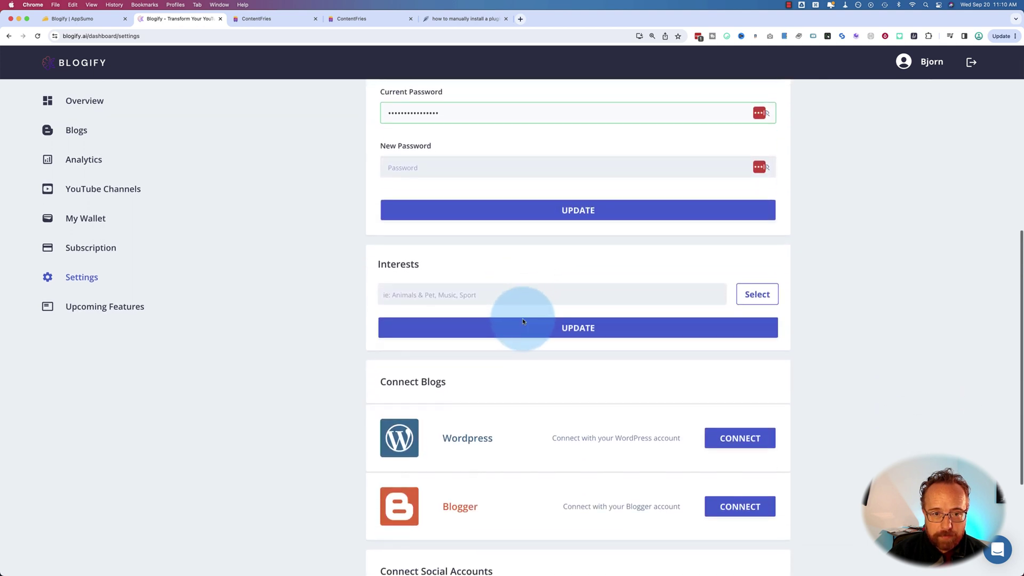
{"action": "scroll", "coordinate": [523, 322], "scroll_direction": "down", "scroll_amount": 1}
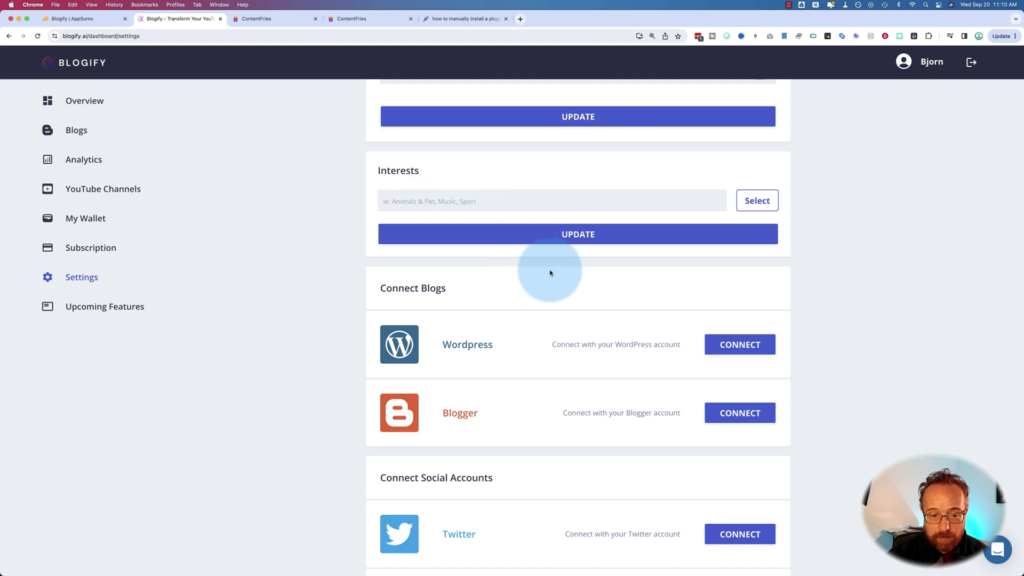
{"action": "scroll", "coordinate": [550, 273], "scroll_direction": "down", "scroll_amount": 2}
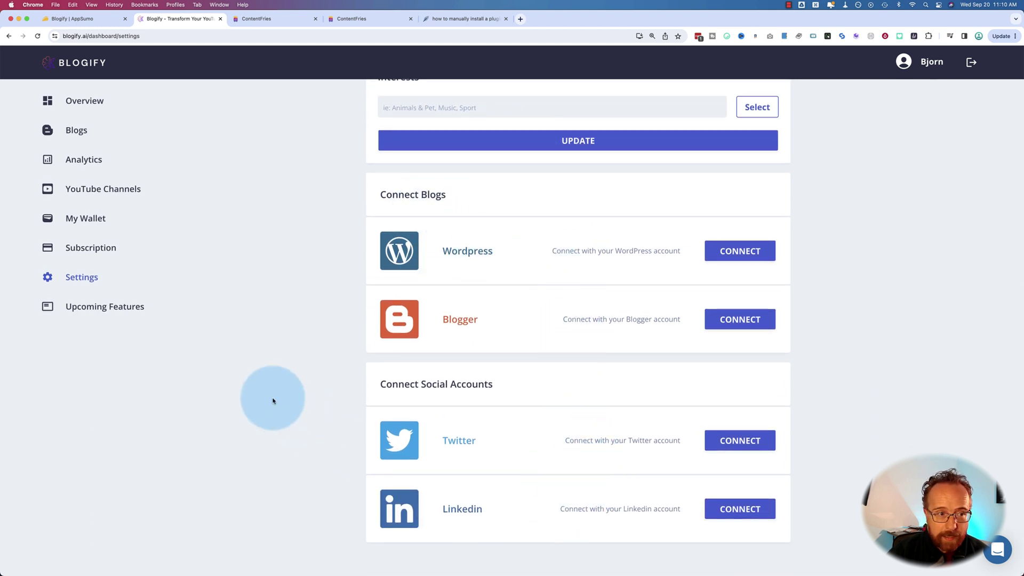
{"action": "scroll", "coordinate": [273, 401], "scroll_direction": "up", "scroll_amount": 10}
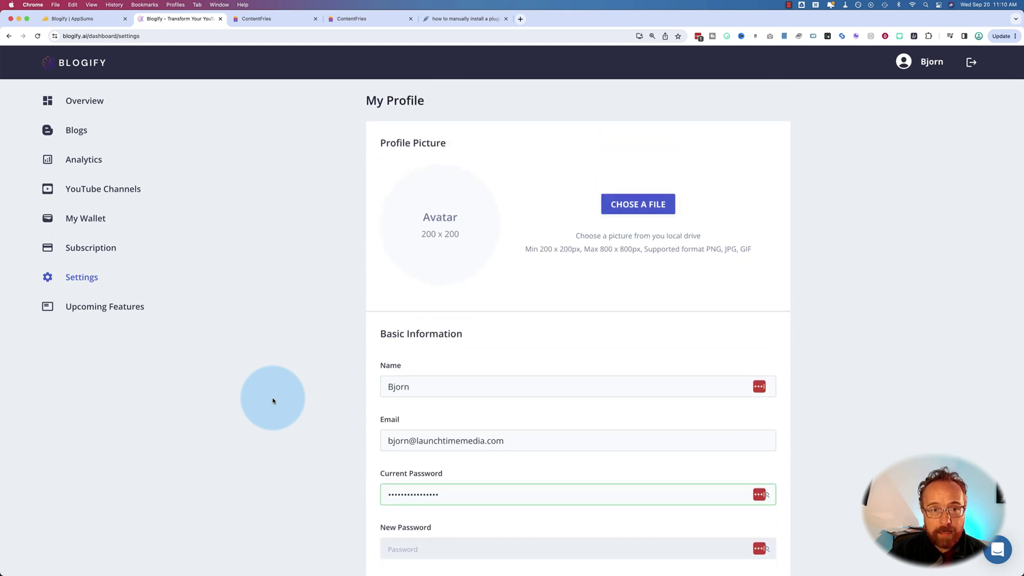
{"action": "key", "text": "ctrl+shift+Tab"}
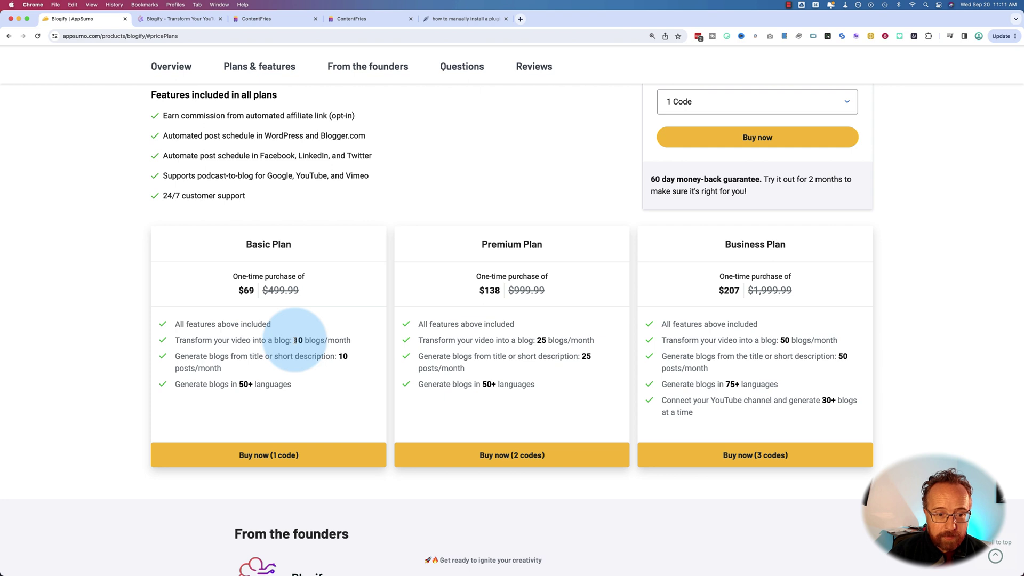
Highlight the Basic Plan's 10 blogs/month and the Business Plan's YouTube channel feature
{"action": "left_click_drag", "start_coordinate": [295, 340], "coordinate": [350, 340]}
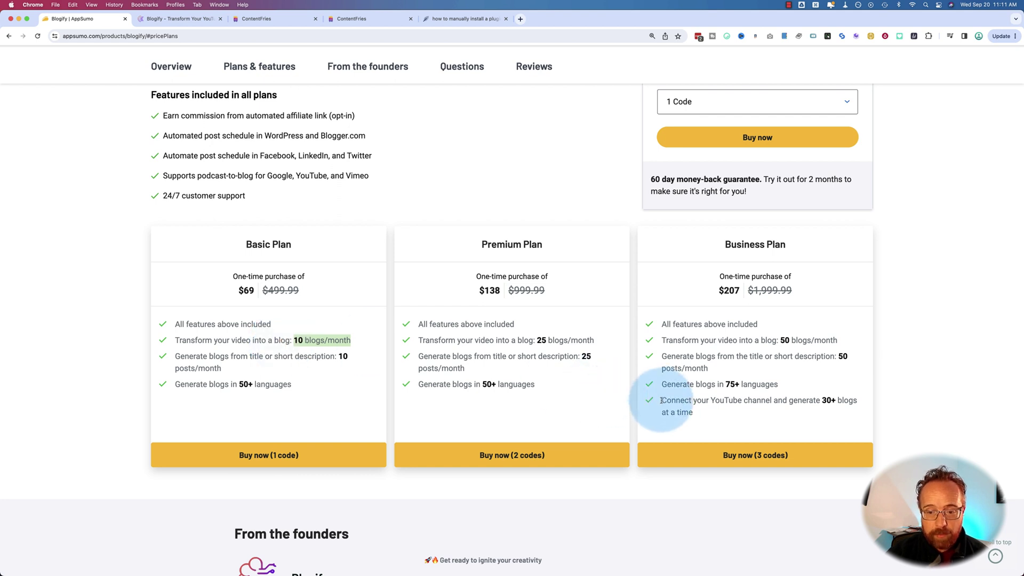
{"action": "left_click_drag", "start_coordinate": [662, 400], "coordinate": [719, 412]}
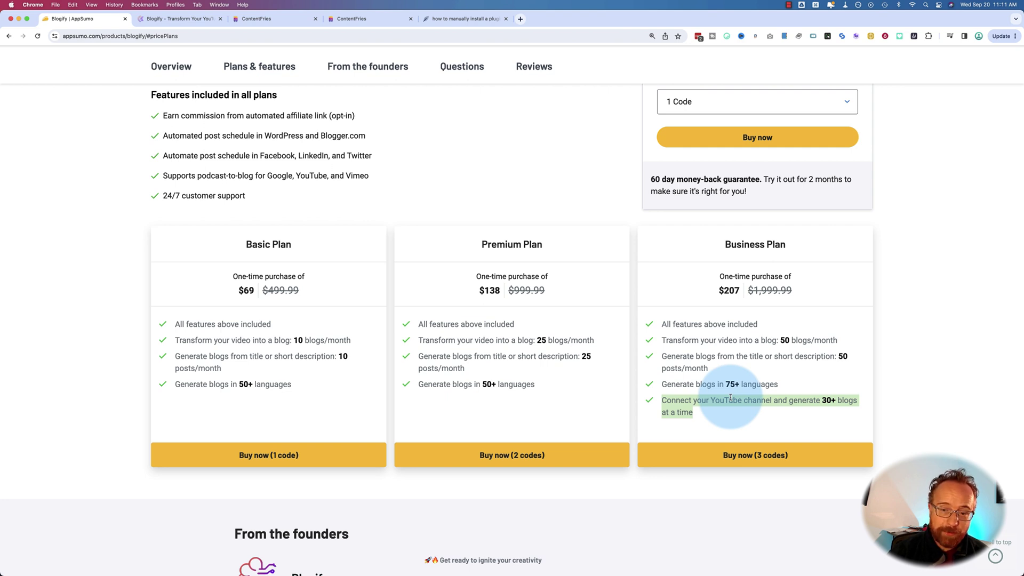
{"action": "left_click", "coordinate": [544, 388]}
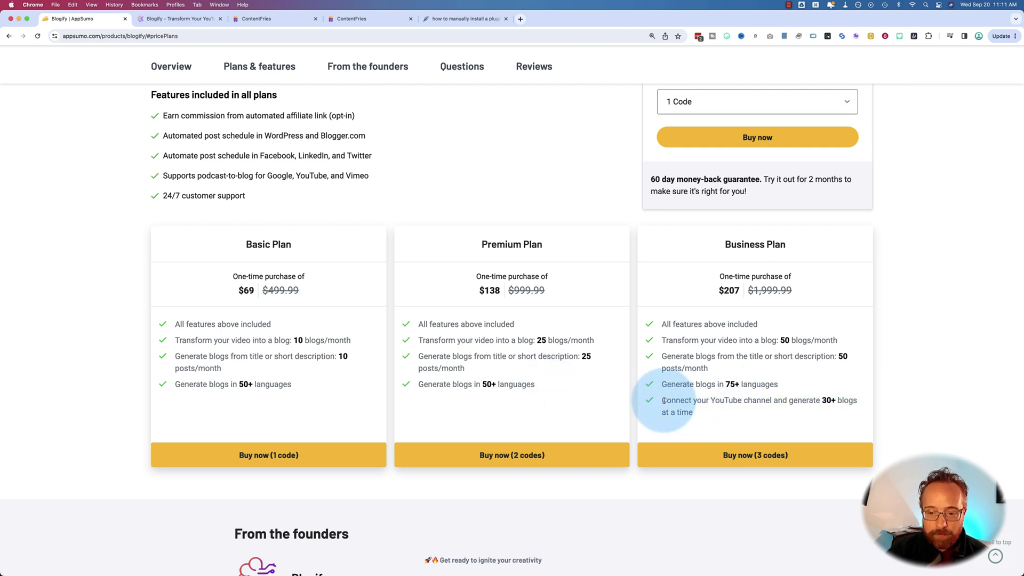
{"action": "left_click_drag", "start_coordinate": [660, 400], "coordinate": [718, 418]}
{"action": "left_click", "coordinate": [480, 381]}
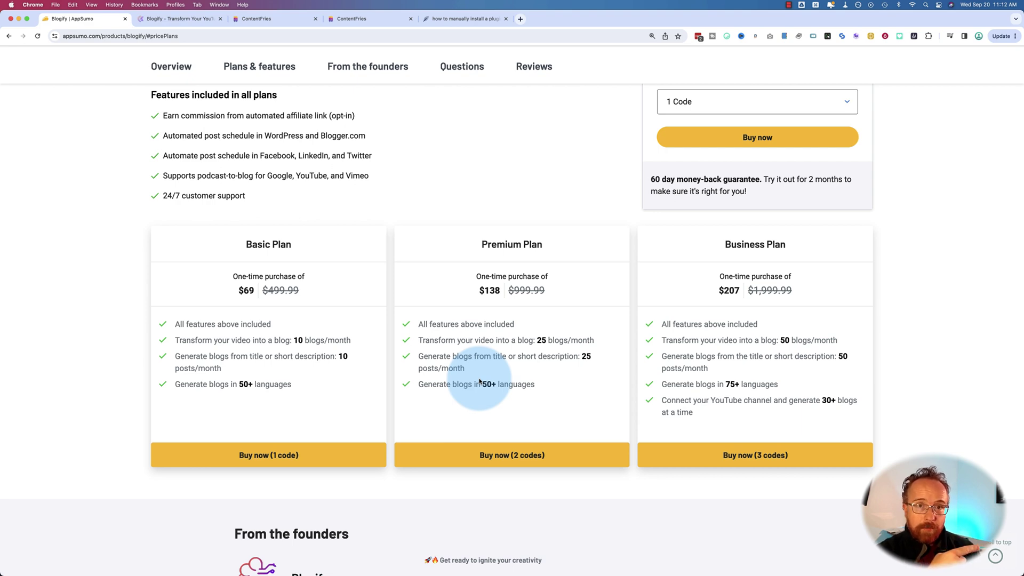
Switch to the NeuronWriter draft 'How to manually install a plugin in WordPress'
{"action": "left_click", "coordinate": [461, 19]}
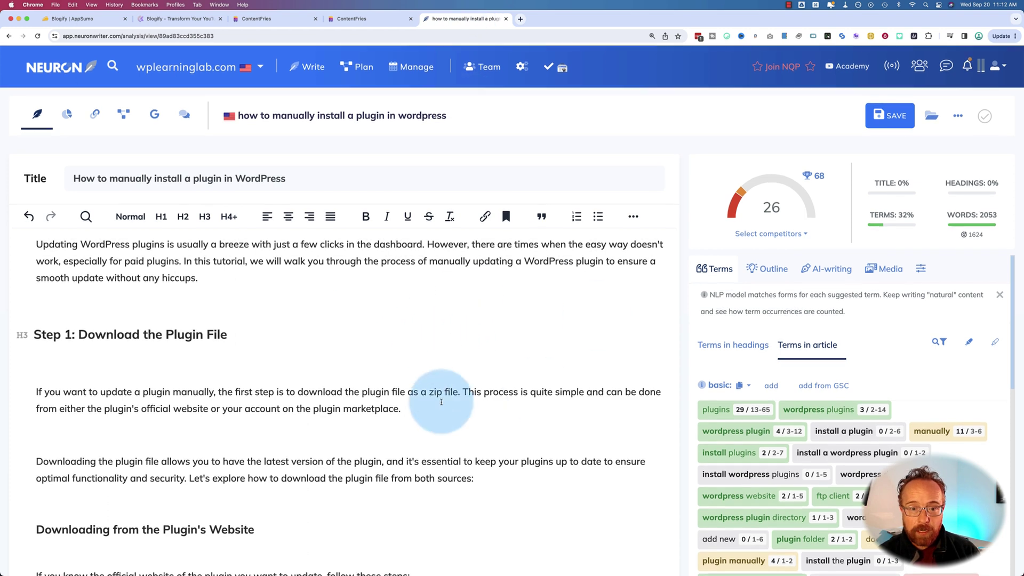